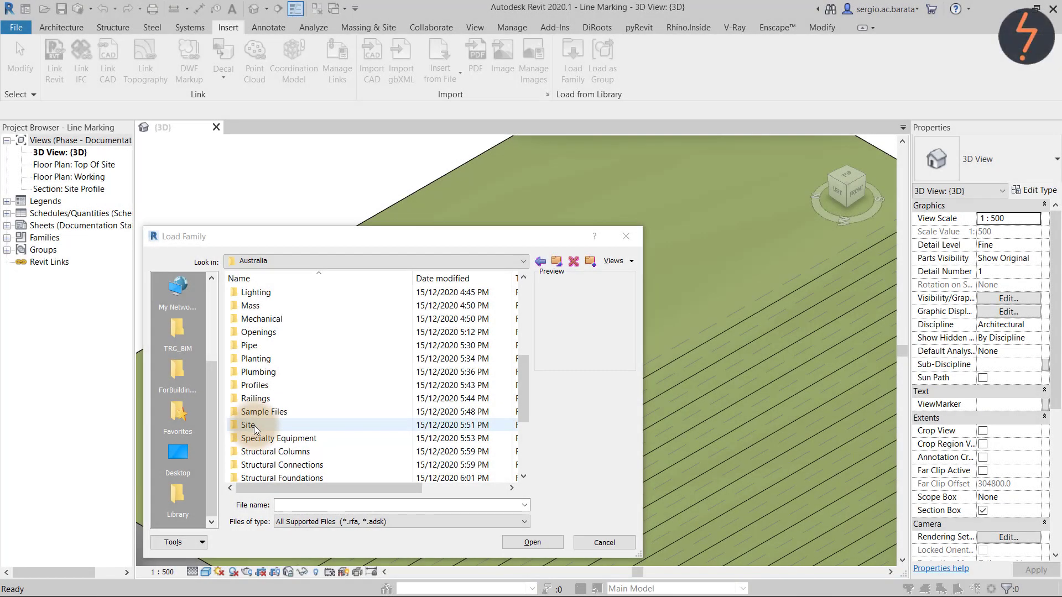
- Load Parking Space.rfa from the library's Site > Parking folder into the project
{"action": "double_click", "coordinate": [254, 426]}
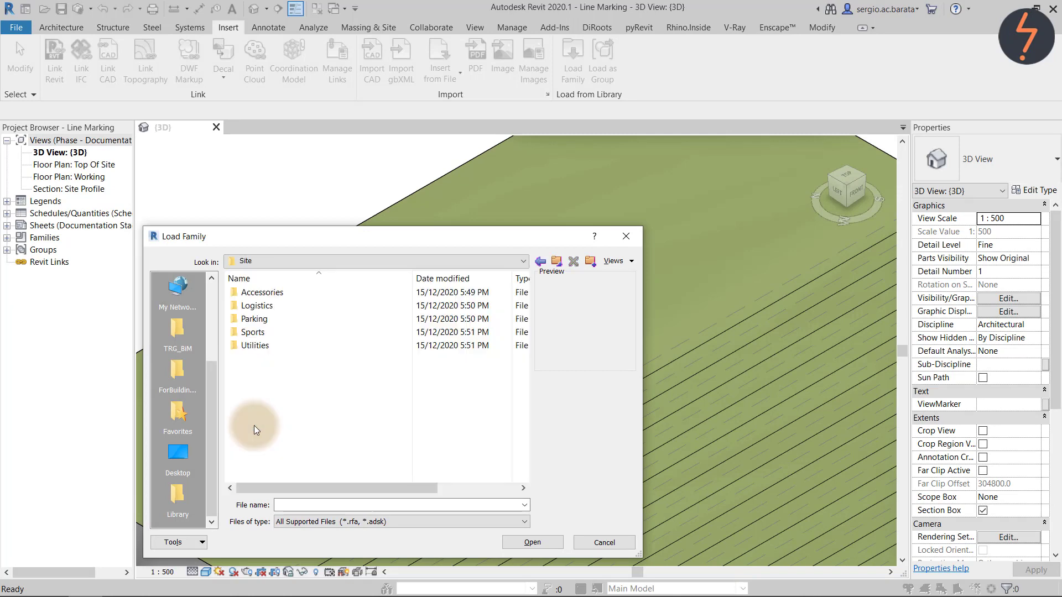
{"action": "double_click", "coordinate": [265, 318]}
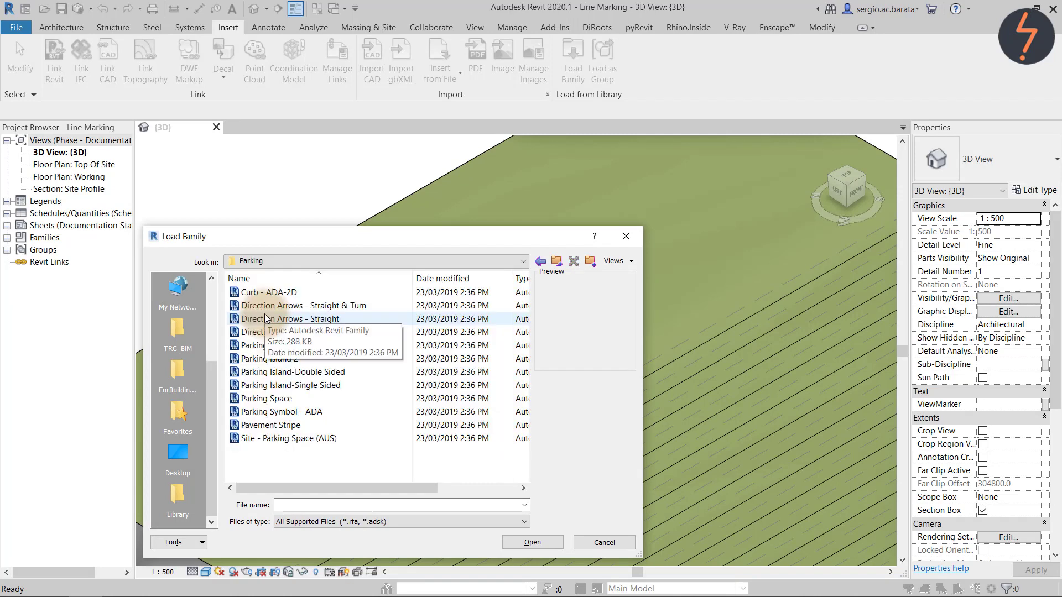
{"action": "left_click", "coordinate": [269, 398]}
{"action": "left_click", "coordinate": [528, 542]}
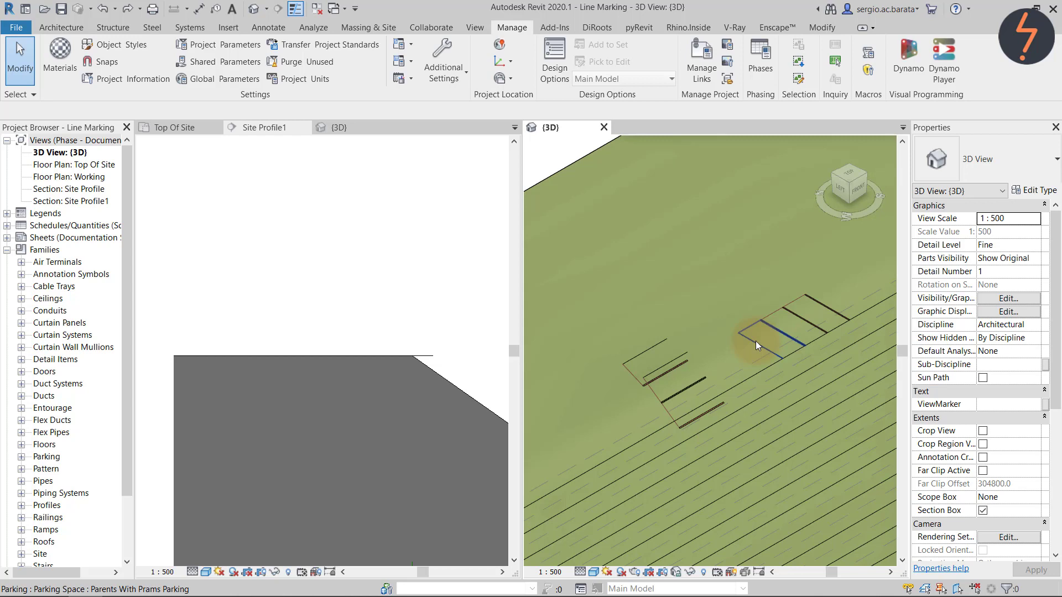
- Drag the parking space down onto the sloped topography, where it remains flat
{"action": "left_click", "coordinate": [755, 344]}
{"action": "left_click_drag", "start_coordinate": [756, 344], "coordinate": [797, 386]}
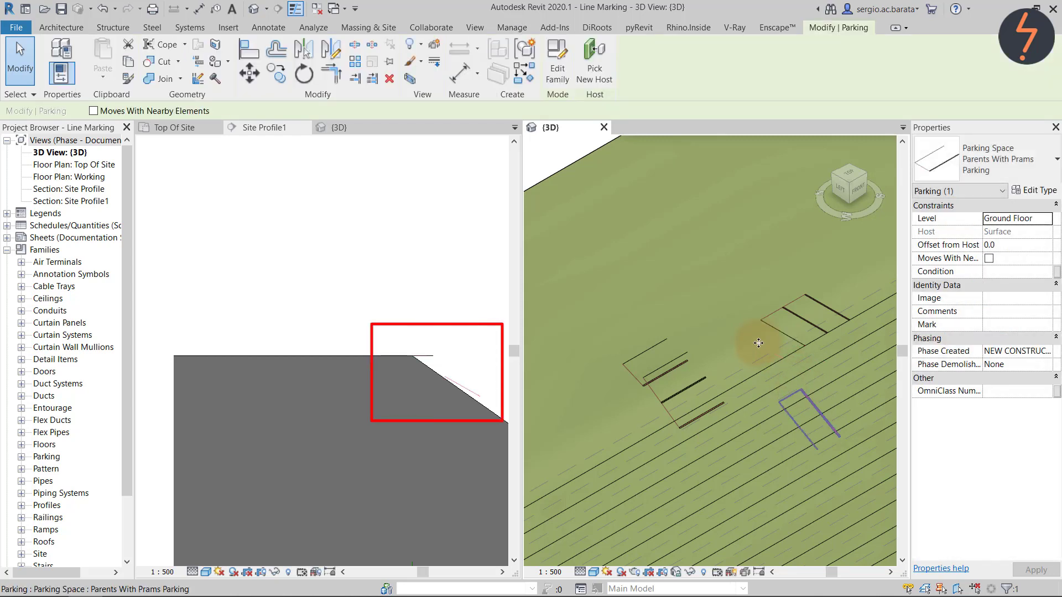
{"action": "key", "text": "Escape"}
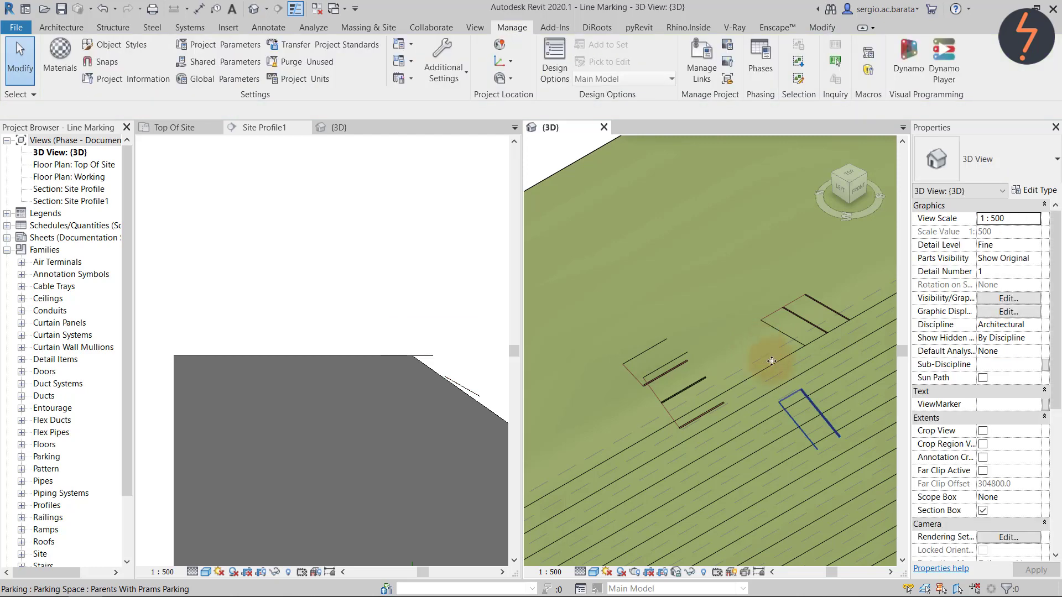
{"action": "left_click", "coordinate": [794, 390]}
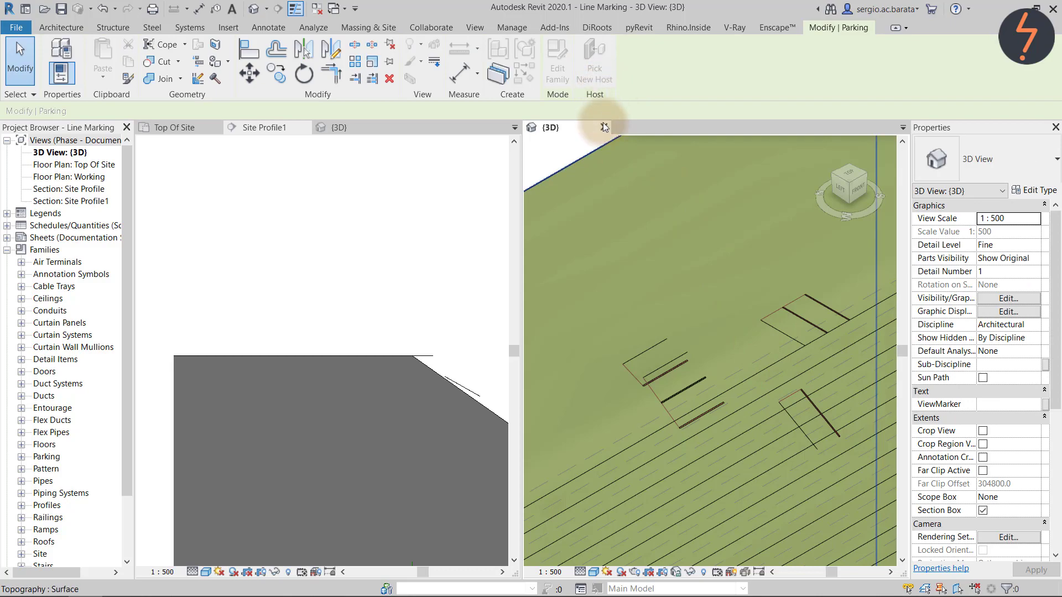
{"action": "key", "text": "Escape"}
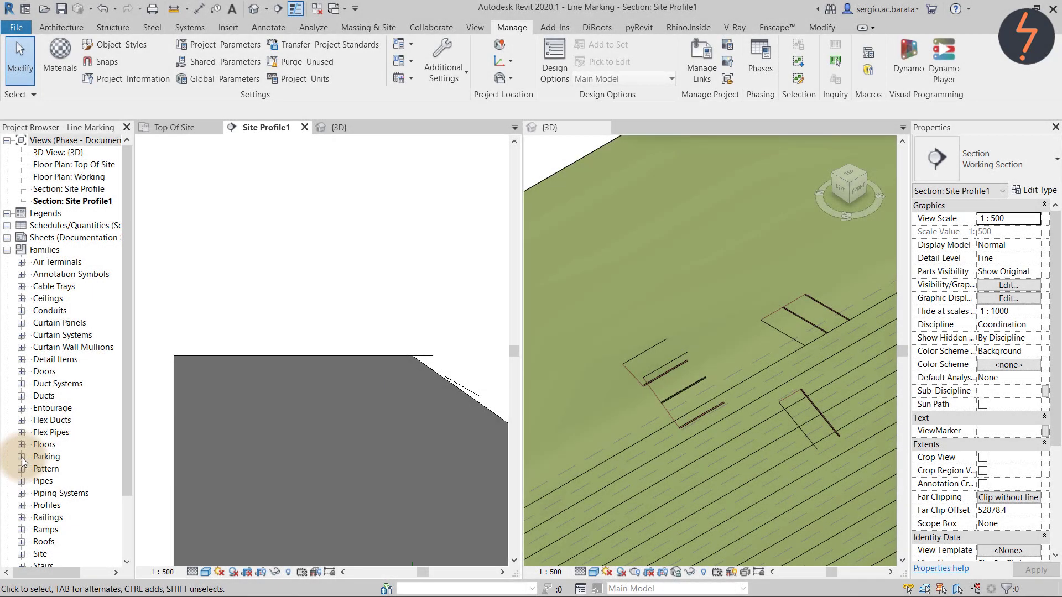
- Edit the Parking Space family, set its category to Entourage, and load it into Line Marking
{"action": "left_click", "coordinate": [21, 457]}
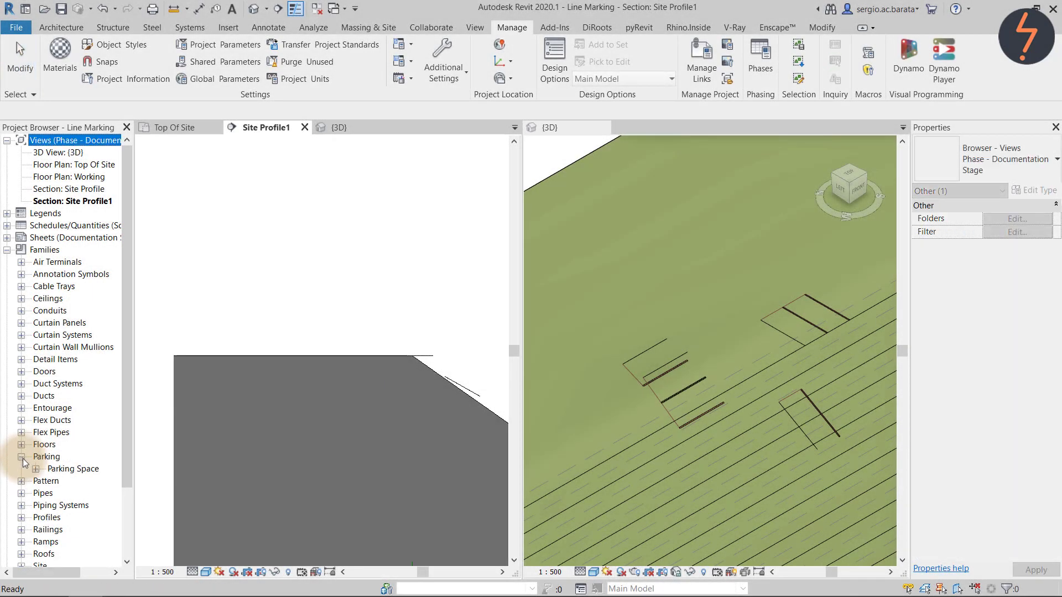
{"action": "left_click", "coordinate": [35, 470]}
{"action": "right_click", "coordinate": [68, 469]}
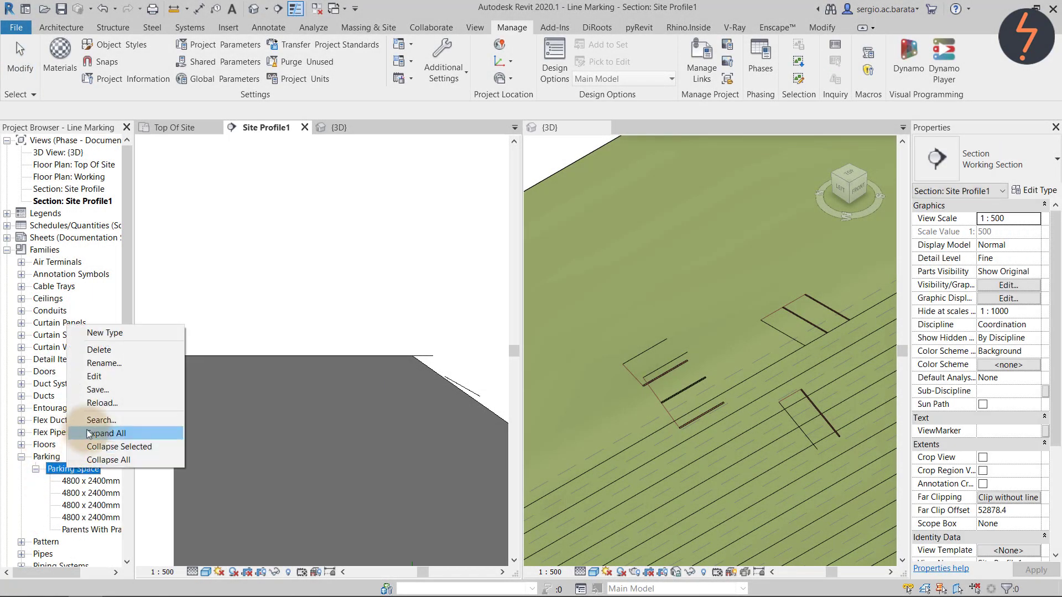
{"action": "left_click", "coordinate": [105, 376]}
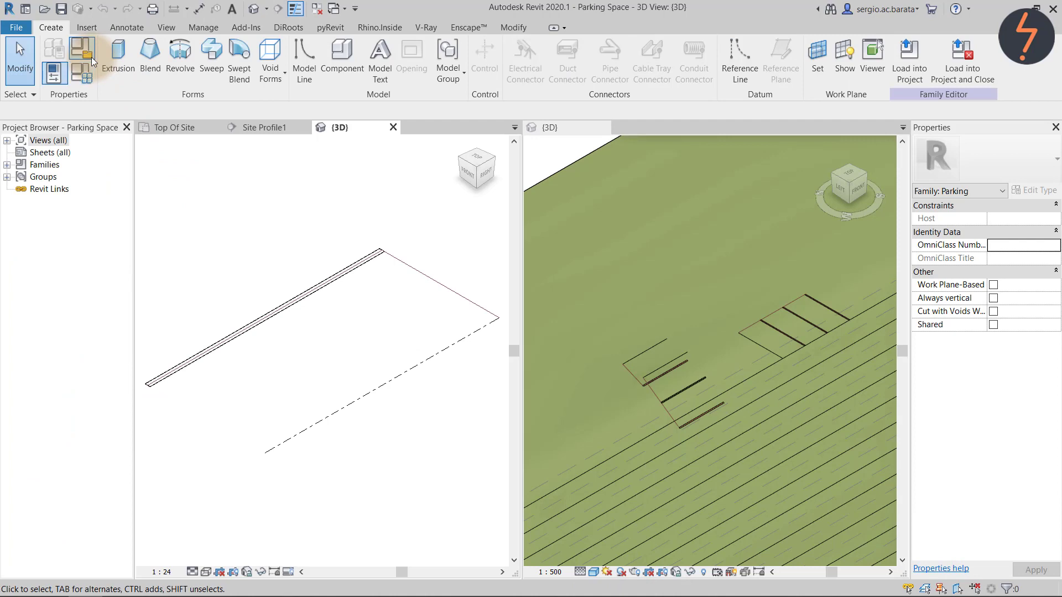
{"action": "left_click", "coordinate": [91, 47]}
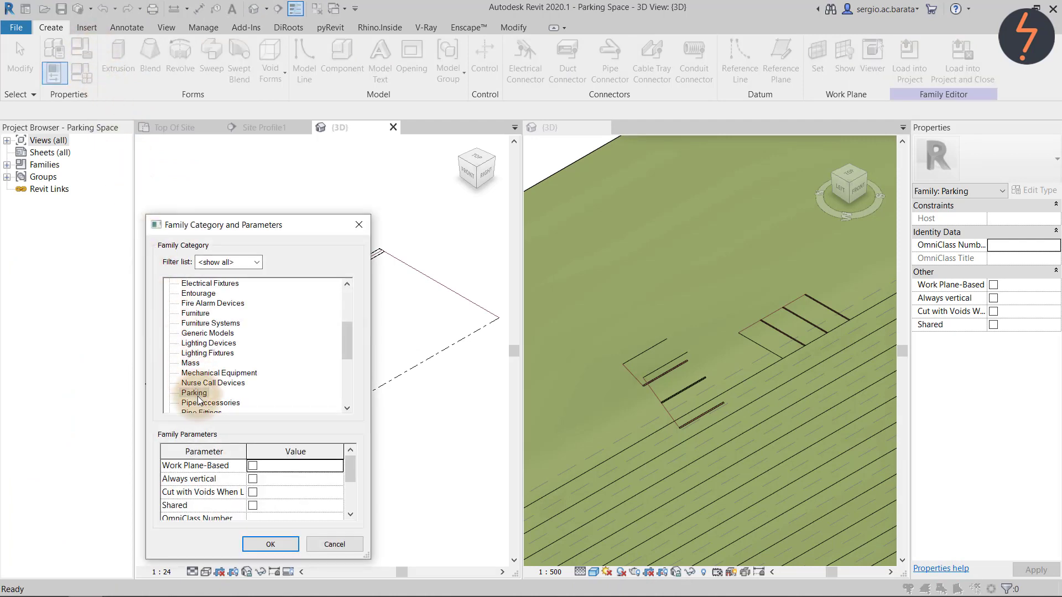
{"action": "key", "text": "e"}
{"action": "key", "text": "n"}
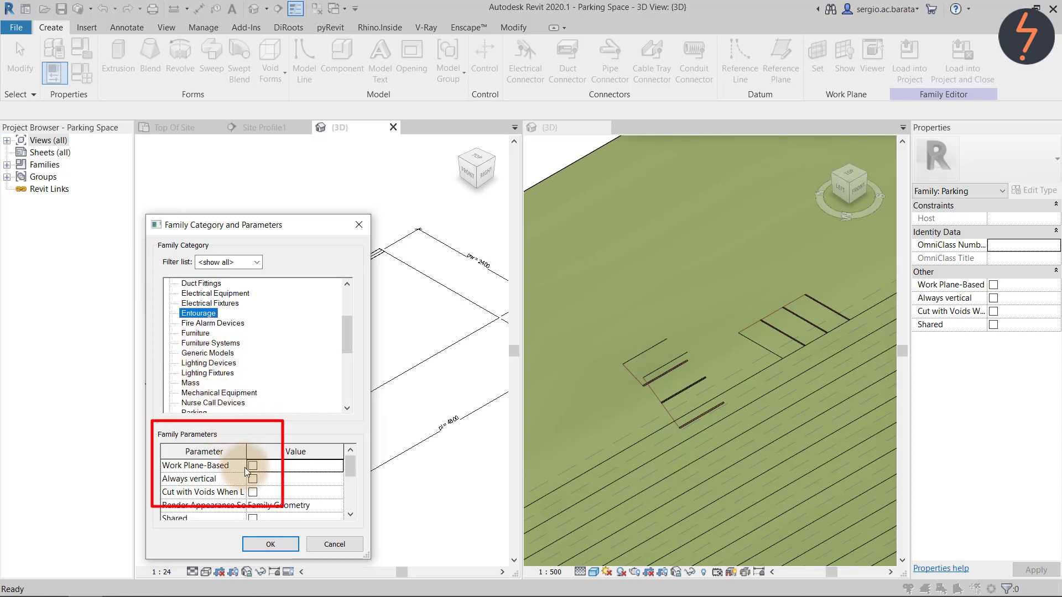
{"action": "left_click", "coordinate": [270, 545]}
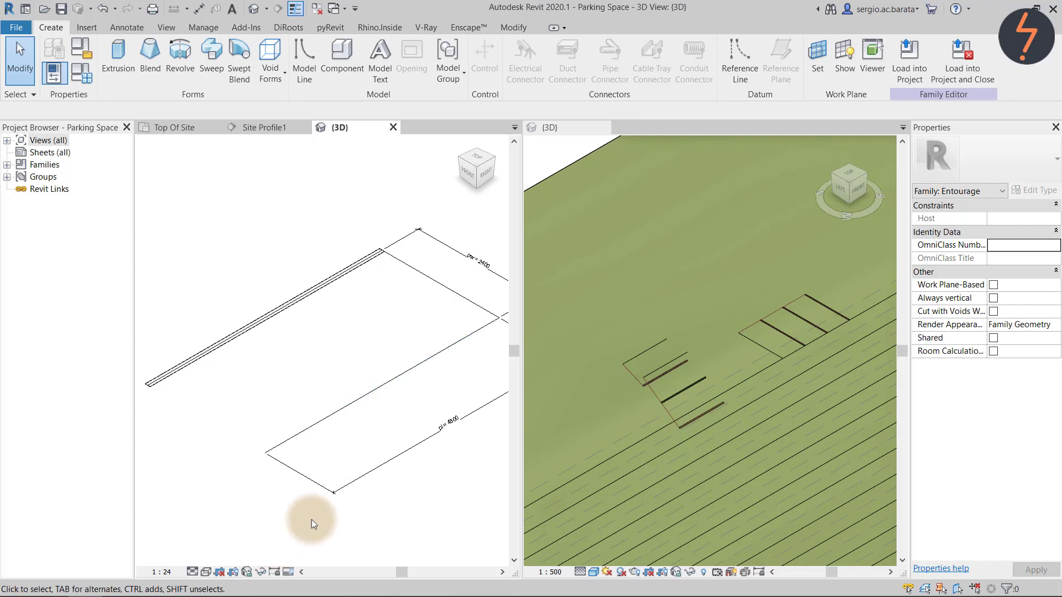
{"action": "left_click", "coordinate": [909, 55]}
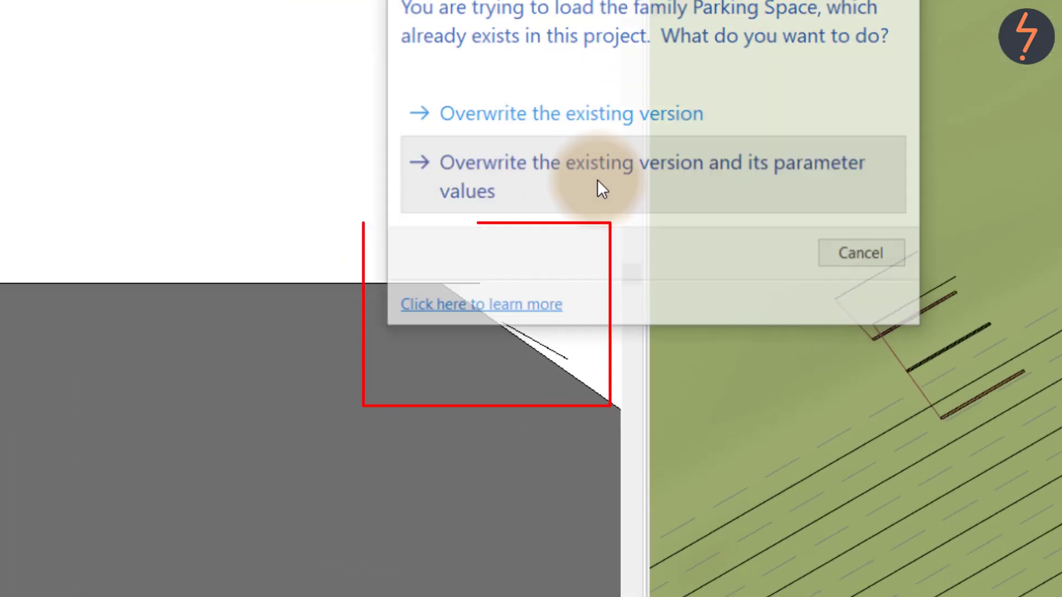
- Overwrite the existing family and its parameters, then place a second parking space on the slope with CS
{"action": "left_click", "coordinate": [601, 188]}
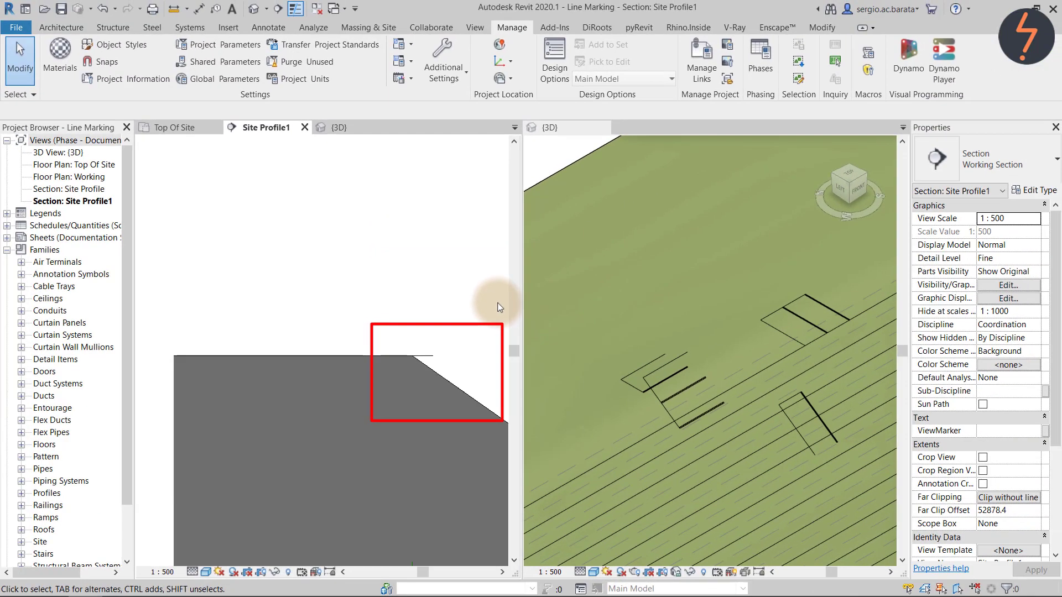
{"action": "left_click", "coordinate": [784, 334]}
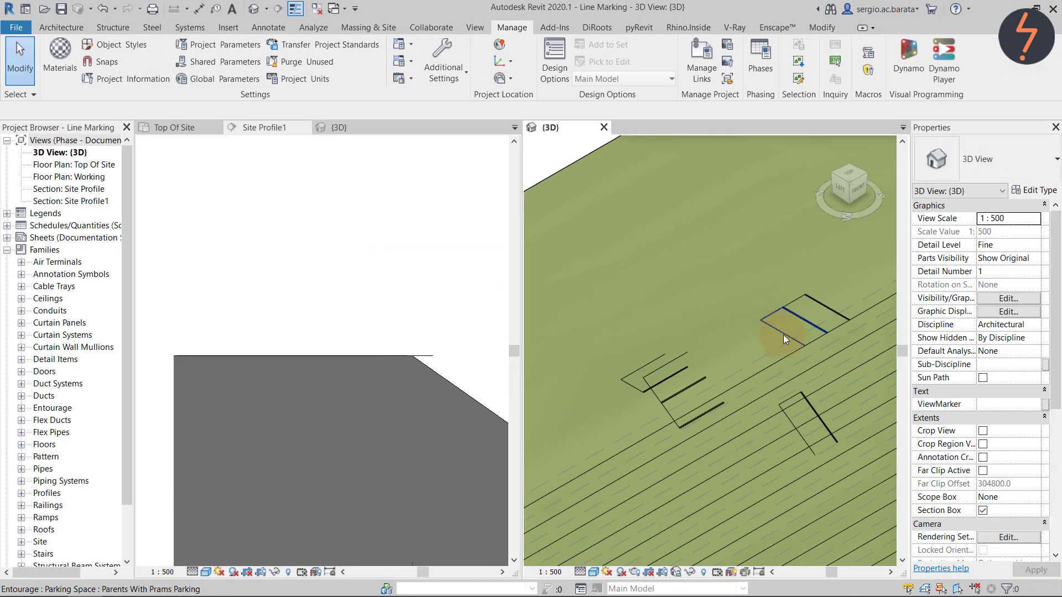
{"action": "left_click", "coordinate": [784, 334]}
{"action": "key", "text": "c"}
{"action": "key", "text": "s"}
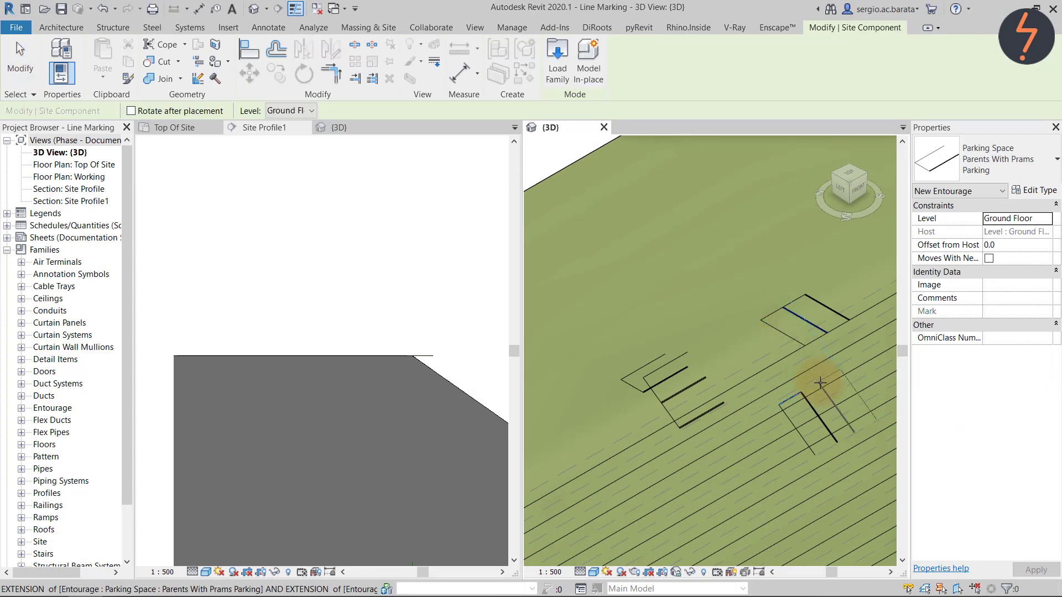
{"action": "left_click", "coordinate": [820, 383]}
{"action": "key", "text": "Escape"}
{"action": "left_click", "coordinate": [822, 387]}
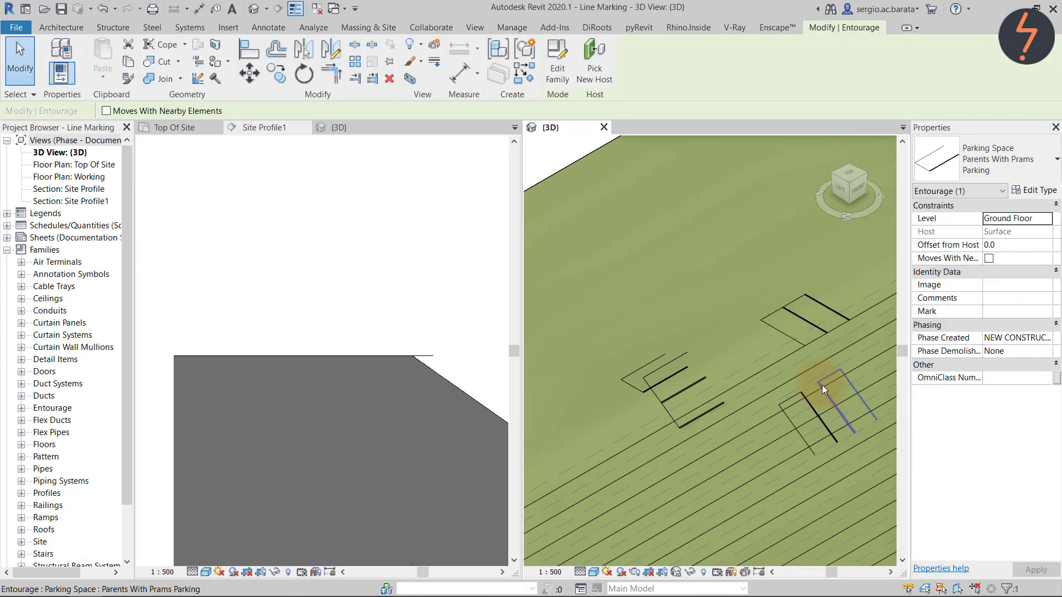
{"action": "key", "text": "Escape"}
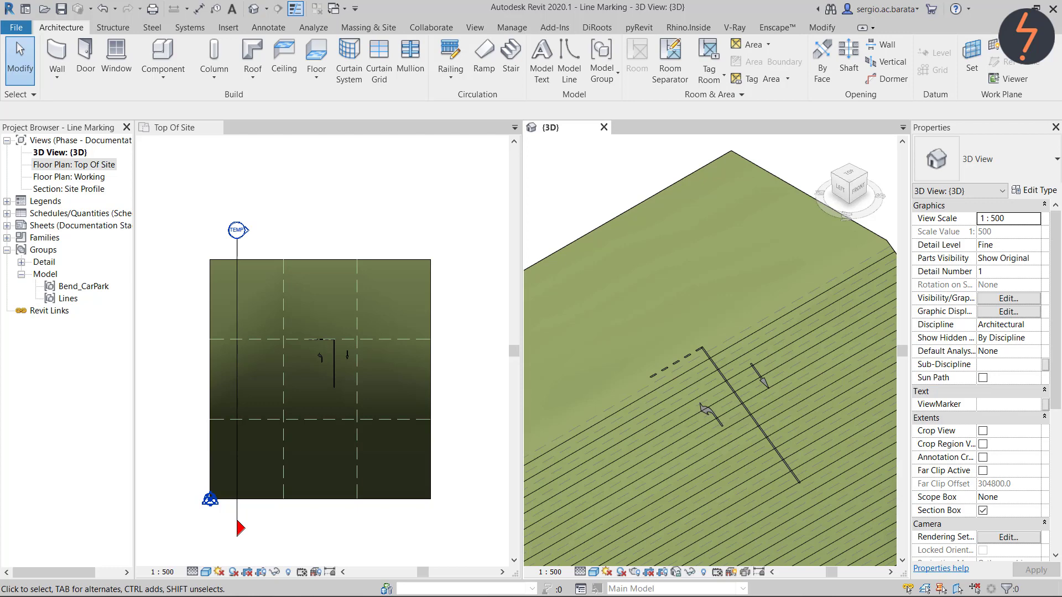
- In the Lines group, set the turning arrow to Straight
{"action": "left_click", "coordinate": [703, 411]}
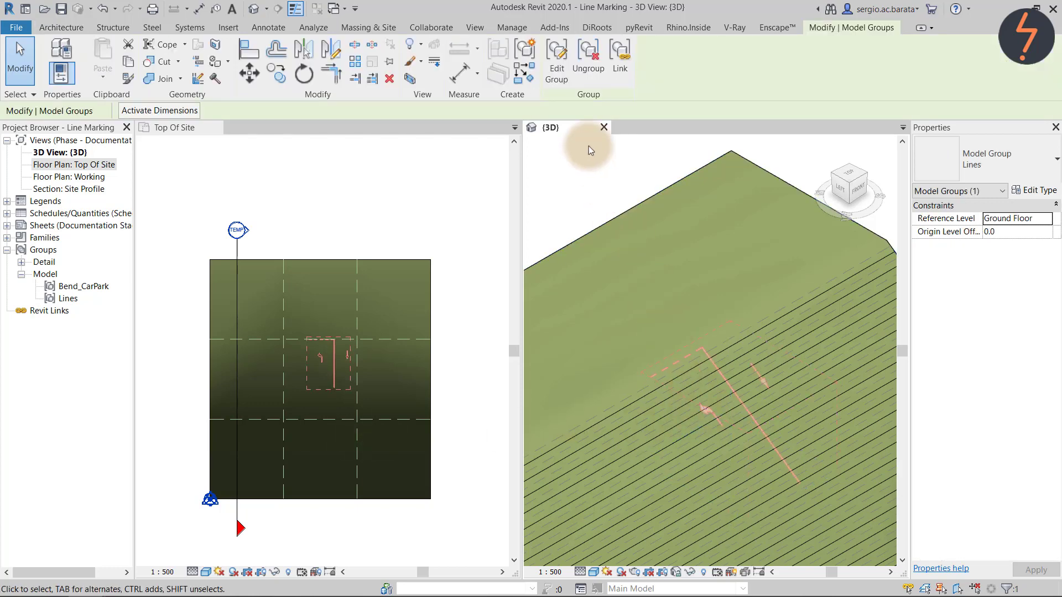
{"action": "left_click", "coordinate": [556, 66]}
{"action": "left_click", "coordinate": [706, 409]}
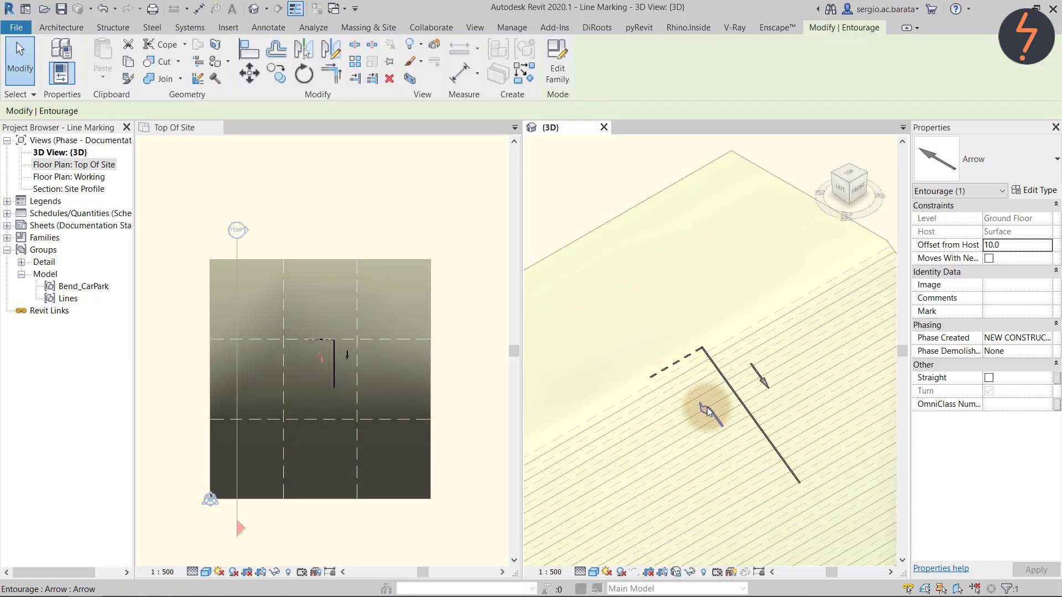
{"action": "left_click", "coordinate": [989, 378]}
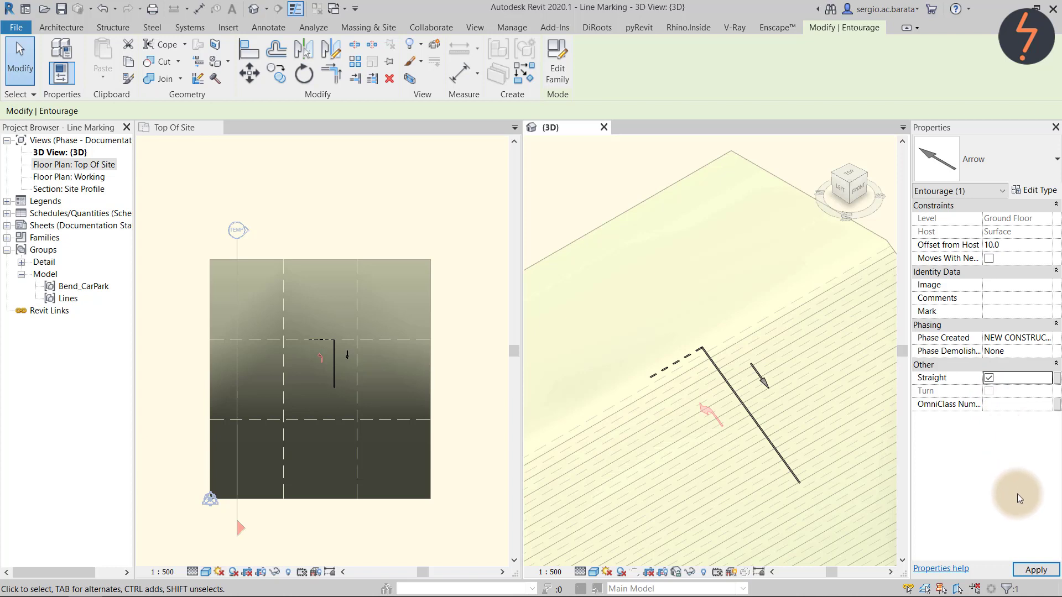
{"action": "left_click", "coordinate": [1032, 569]}
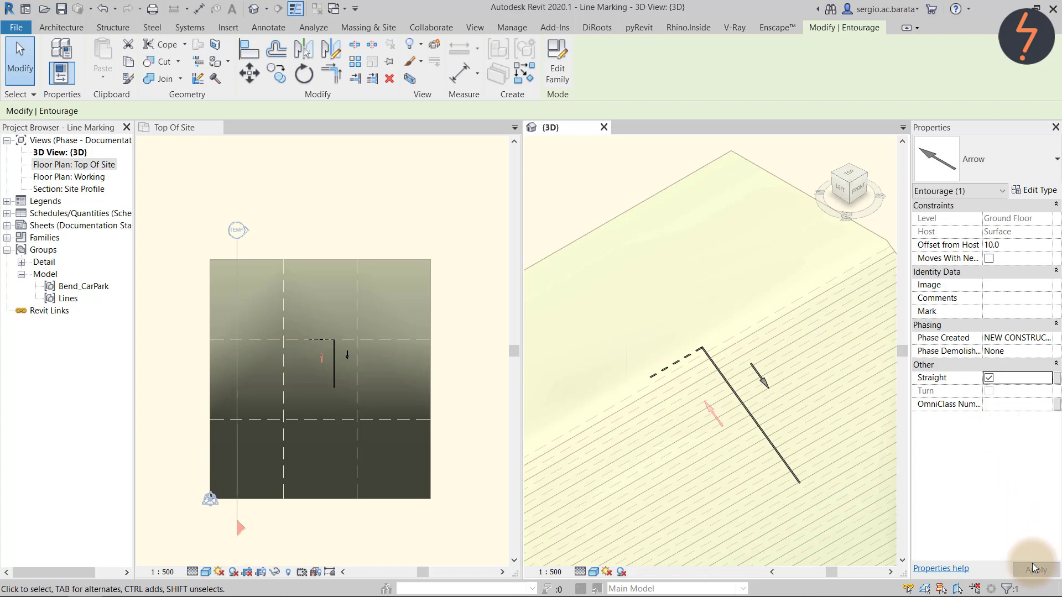
- Make the long marking line dashed with 15 stripes
{"action": "left_click", "coordinate": [796, 473]}
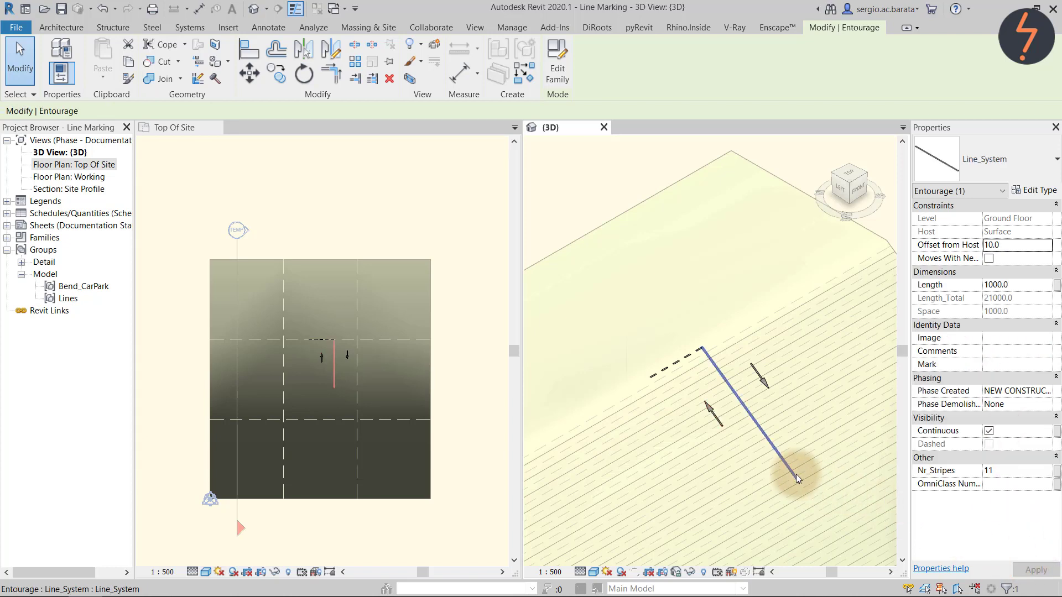
{"action": "left_click", "coordinate": [989, 431]}
{"action": "left_click", "coordinate": [1032, 566]}
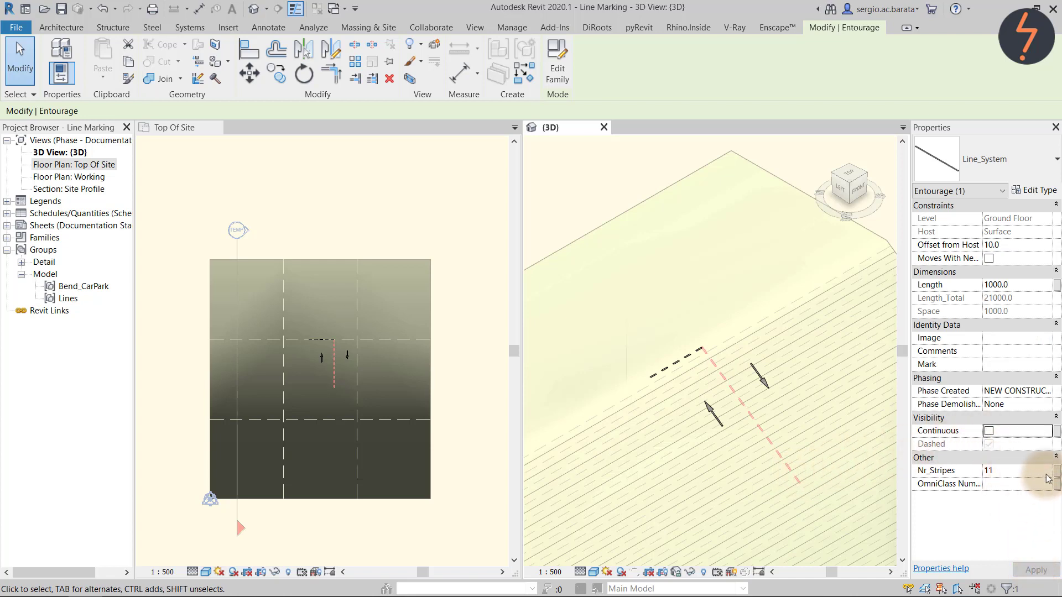
{"action": "left_click", "coordinate": [1023, 471]}
{"action": "double_click", "coordinate": [1048, 470]}
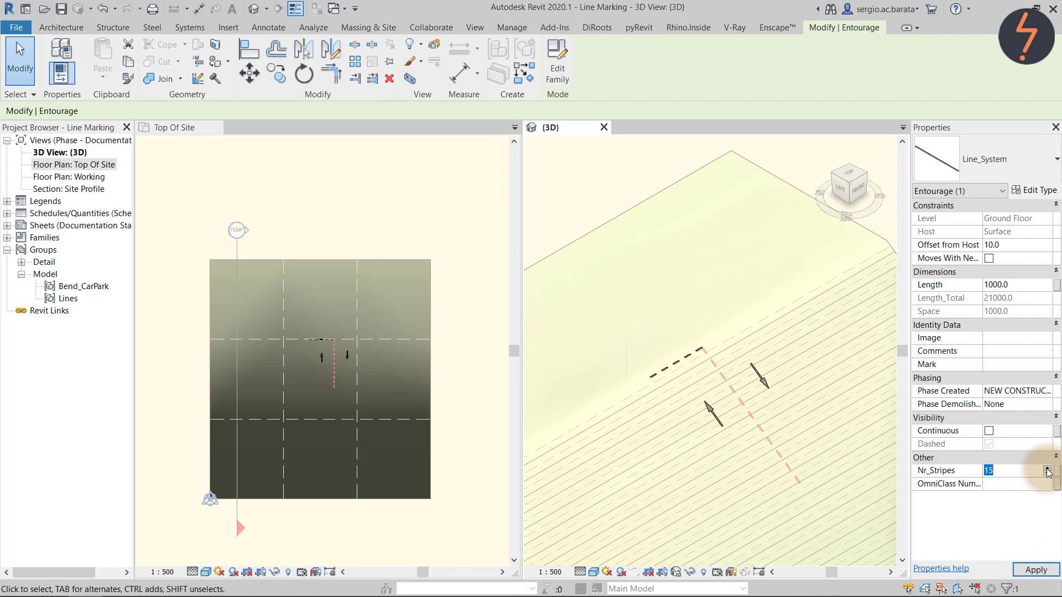
{"action": "left_click", "coordinate": [1033, 570]}
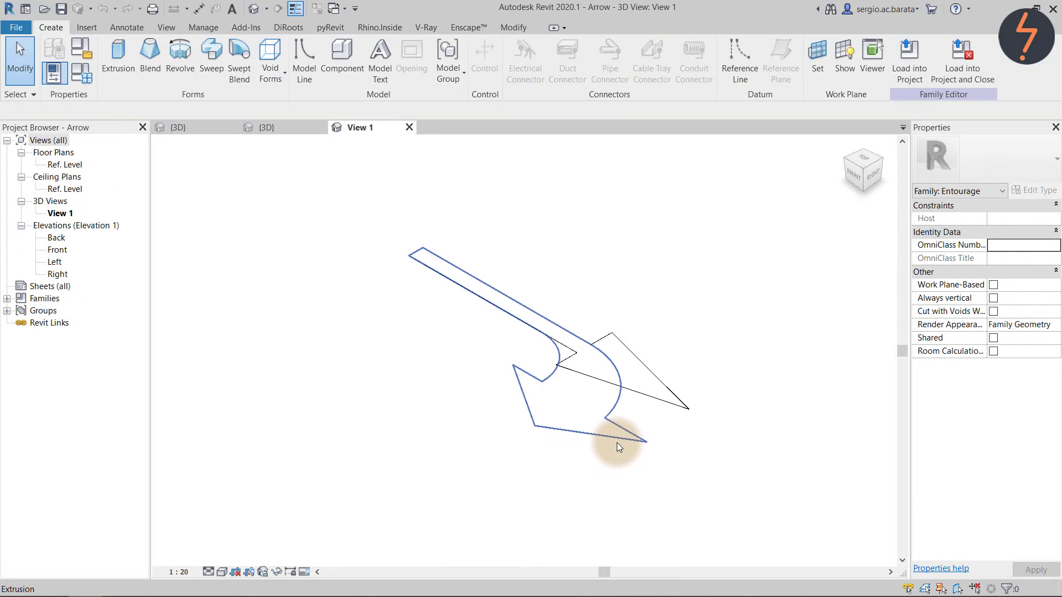
- Associate the arrow extrusion's Visible property with the Turn parameter
{"action": "left_click", "coordinate": [618, 446]}
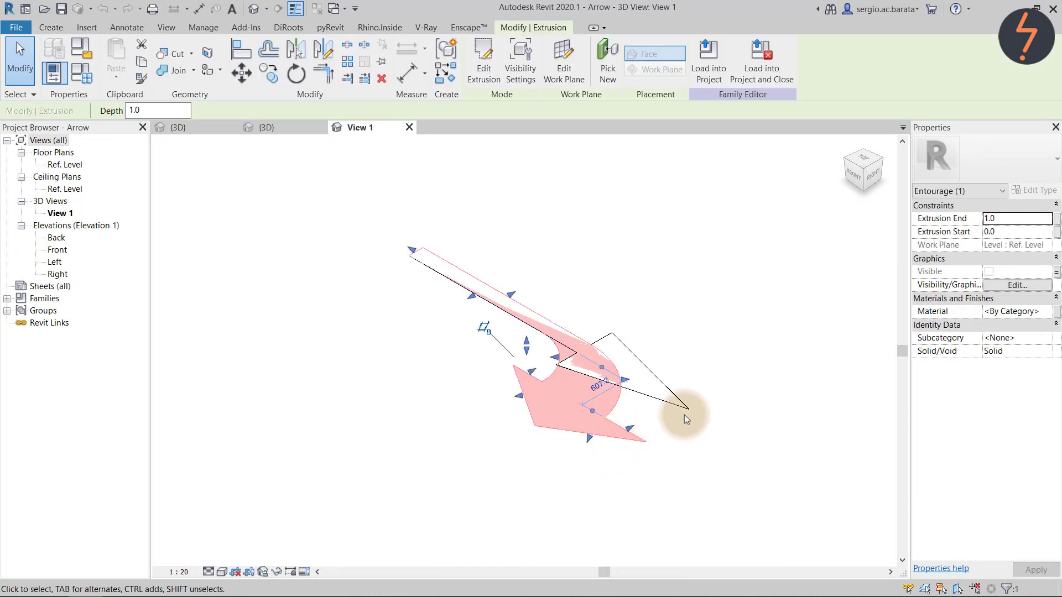
{"action": "left_click", "coordinate": [1056, 273]}
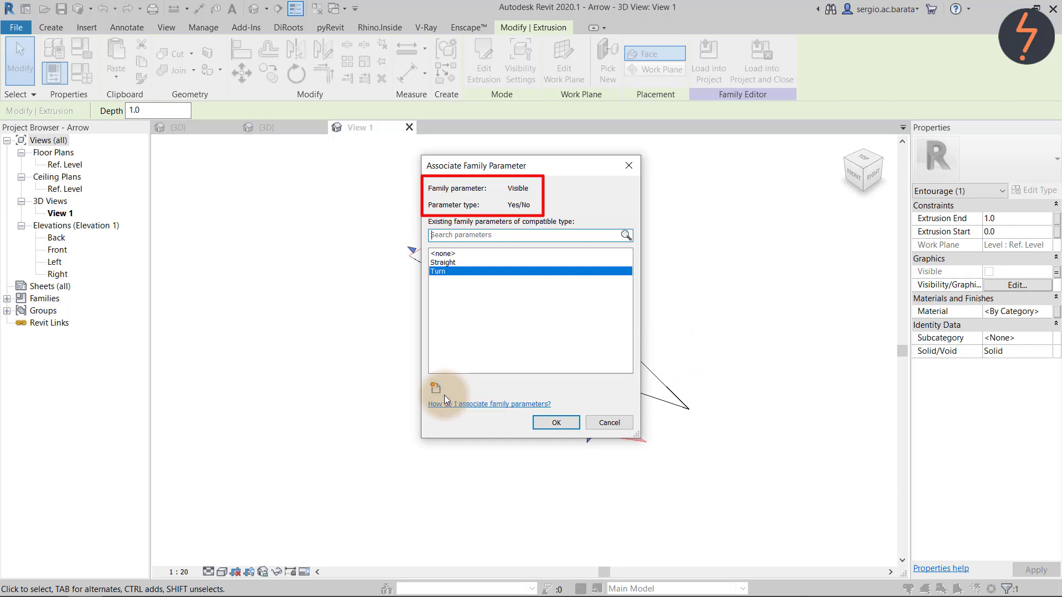
{"action": "left_click", "coordinate": [556, 422]}
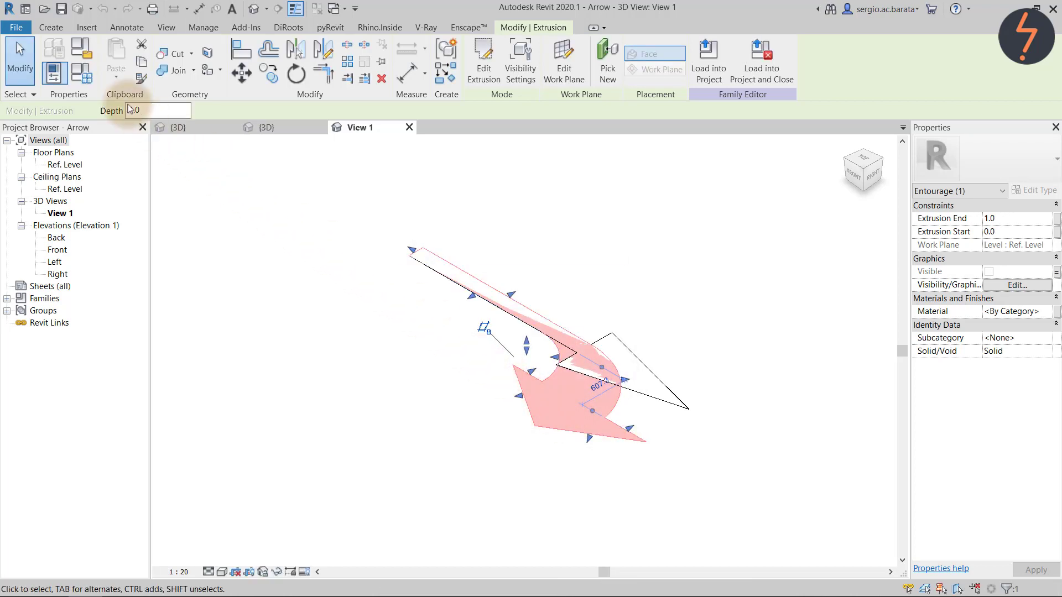
- Confirm Turn's formula is not(Straight) in Family Types and apply it
{"action": "left_click", "coordinate": [82, 72]}
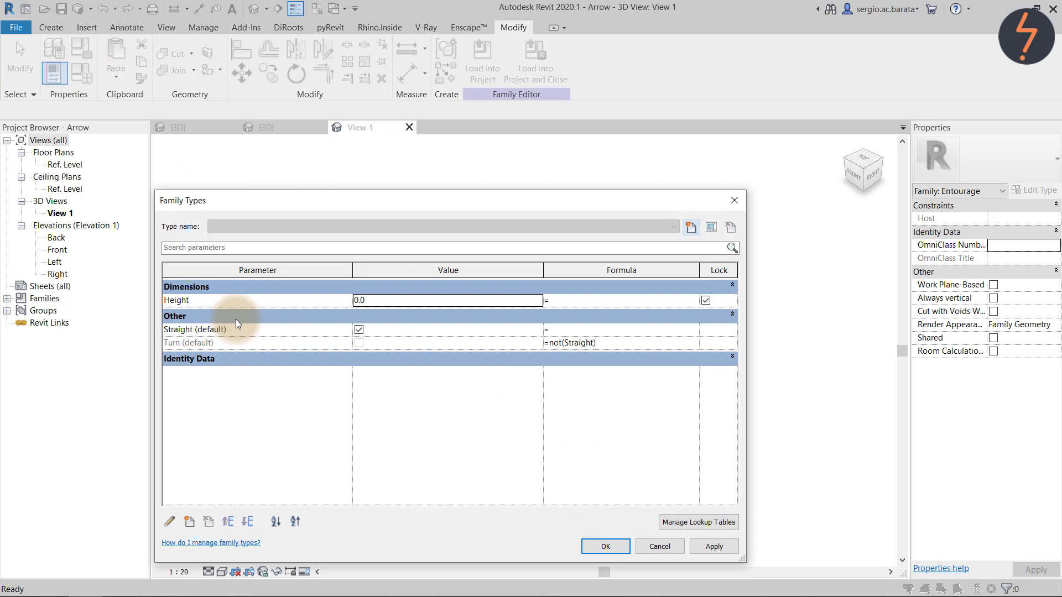
{"action": "left_click", "coordinate": [604, 344]}
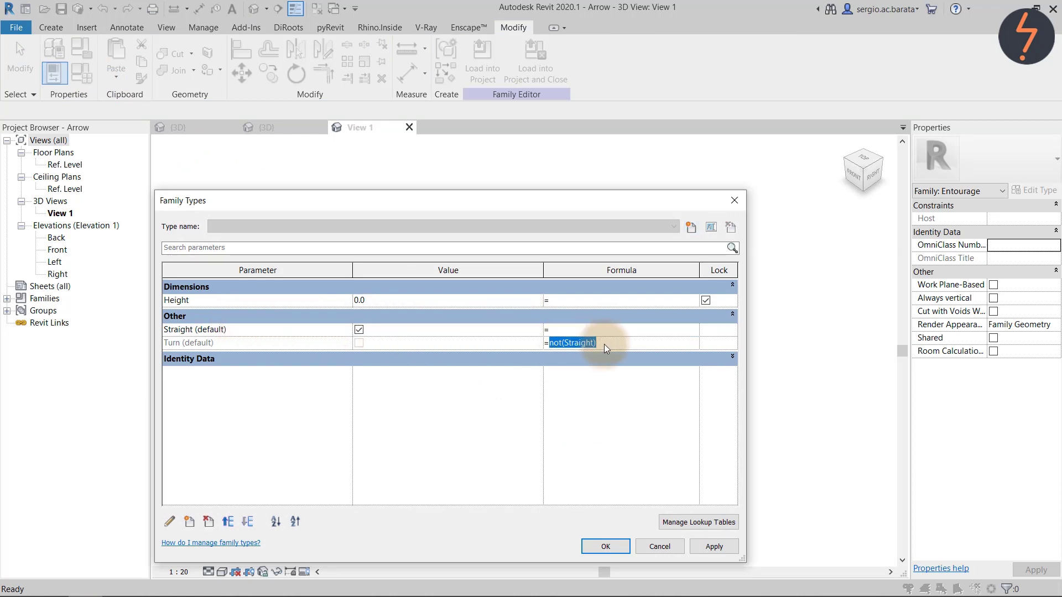
{"action": "left_click", "coordinate": [708, 547]}
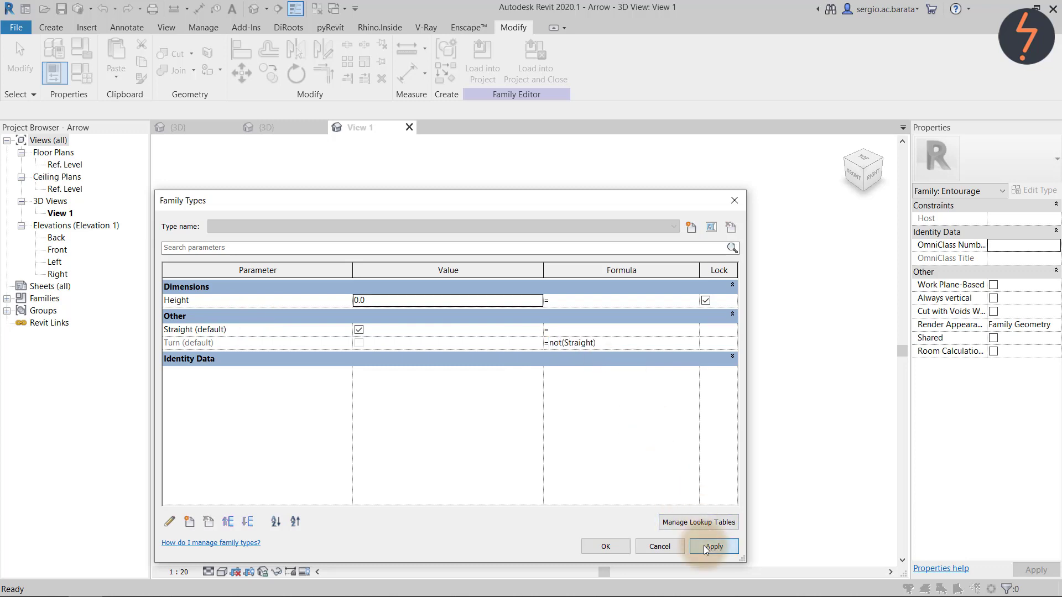
{"action": "left_click", "coordinate": [606, 547]}
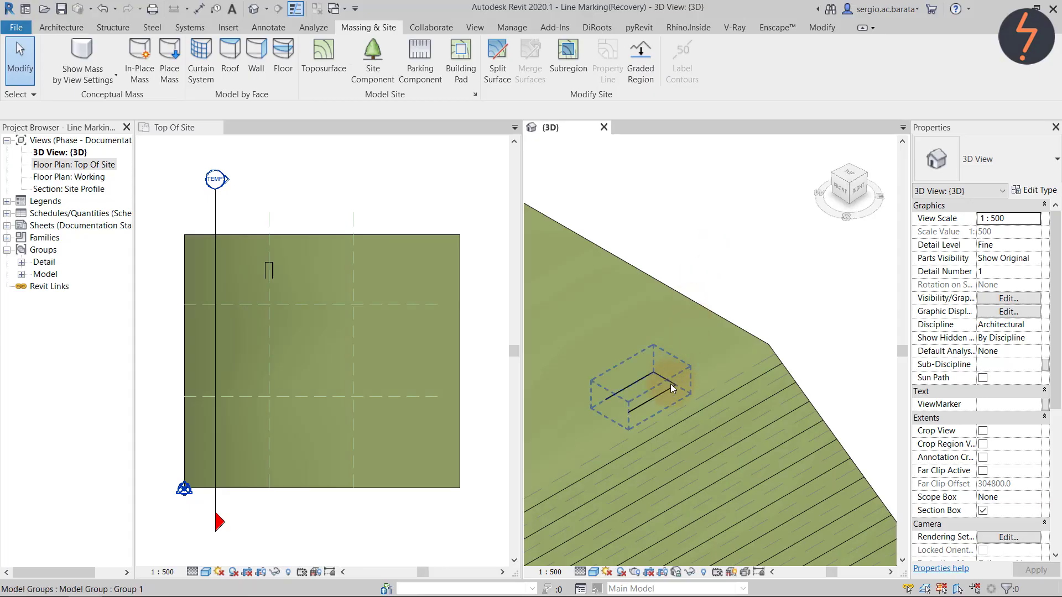
{"action": "left_click", "coordinate": [670, 384]}
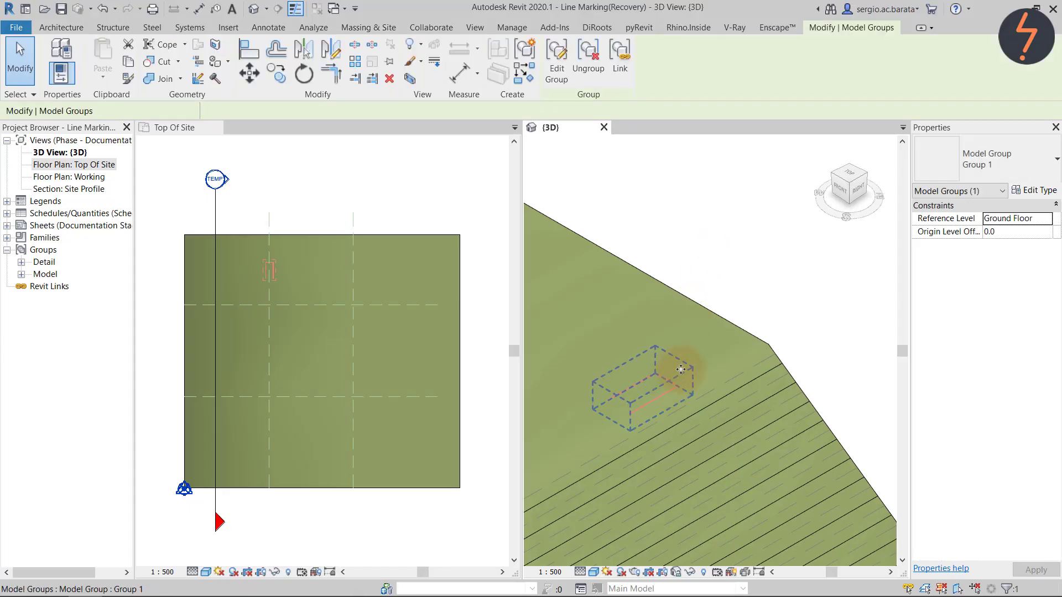
- Nudge Model Group 1 slightly right and zoom the plan in on the bay marking
{"action": "left_click", "coordinate": [740, 287]}
{"action": "key", "text": "Right"}
{"action": "key", "text": "Right"}
{"action": "key", "text": "Right"}
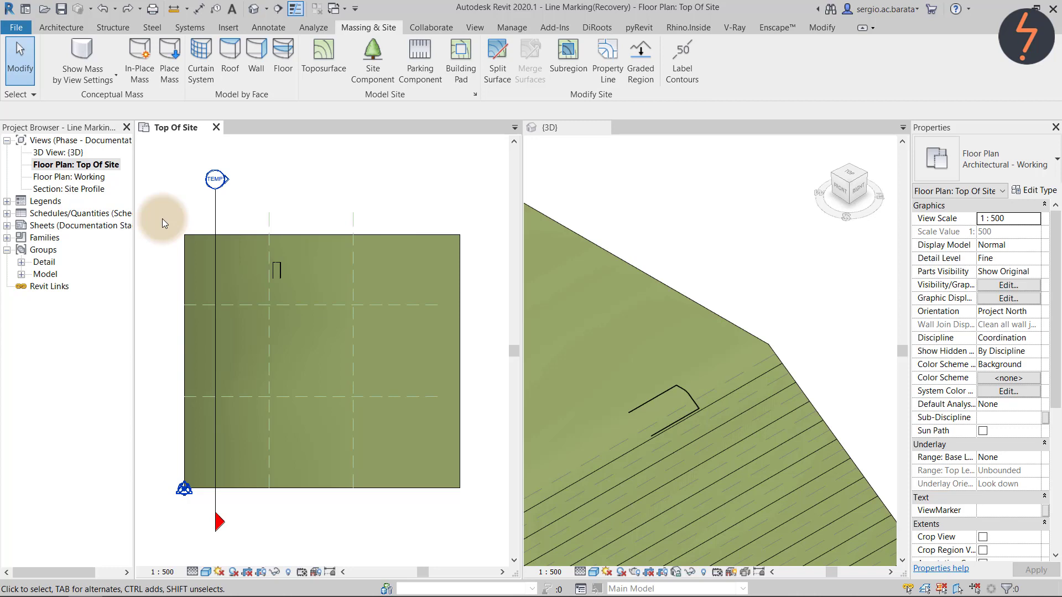
{"action": "right_click", "coordinate": [162, 223]}
{"action": "left_click", "coordinate": [221, 310]}
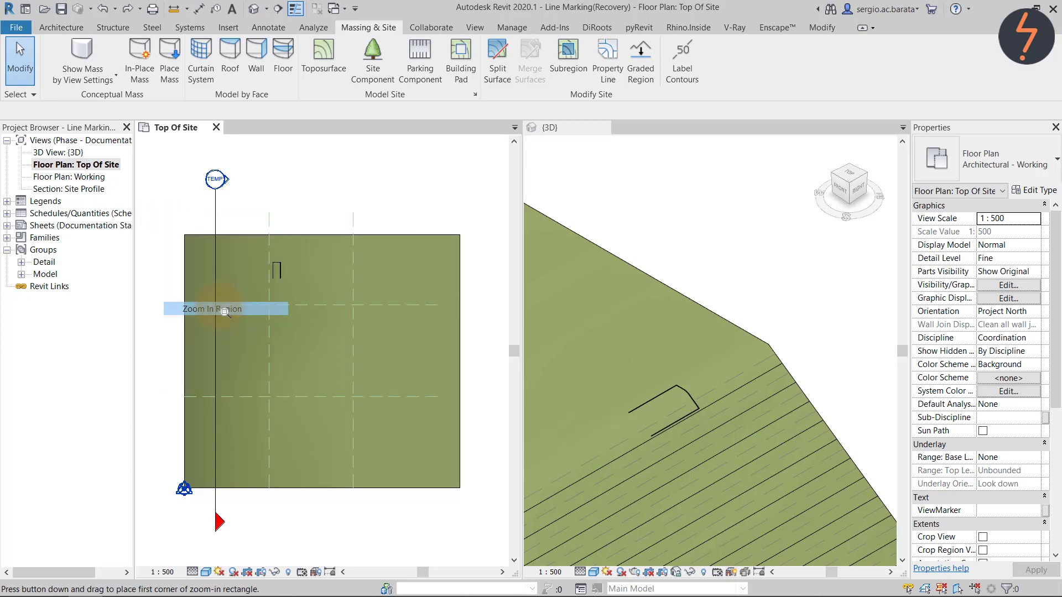
{"action": "left_click_drag", "start_coordinate": [241, 221], "coordinate": [304, 308]}
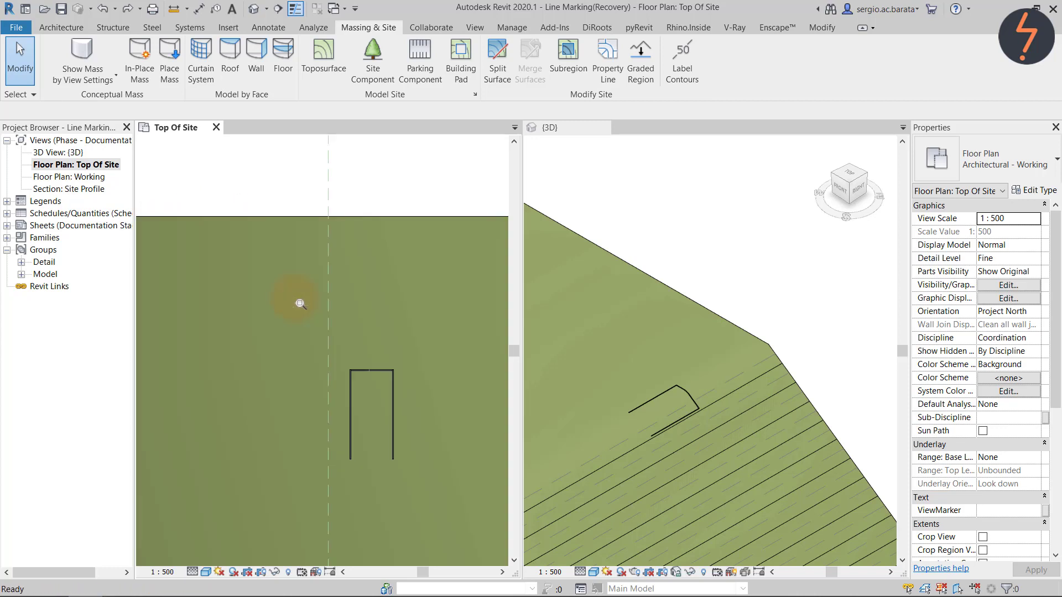
- Copy the bay group twice to the left with CO, snapping to bay corners
{"action": "left_click", "coordinate": [383, 375]}
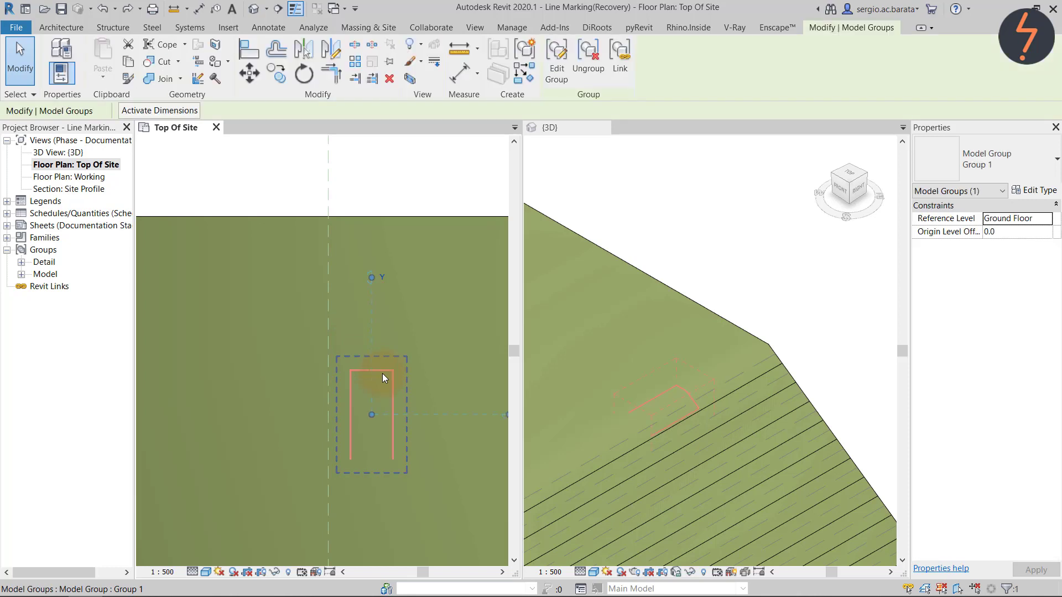
{"action": "key", "text": "c"}
{"action": "key", "text": "o"}
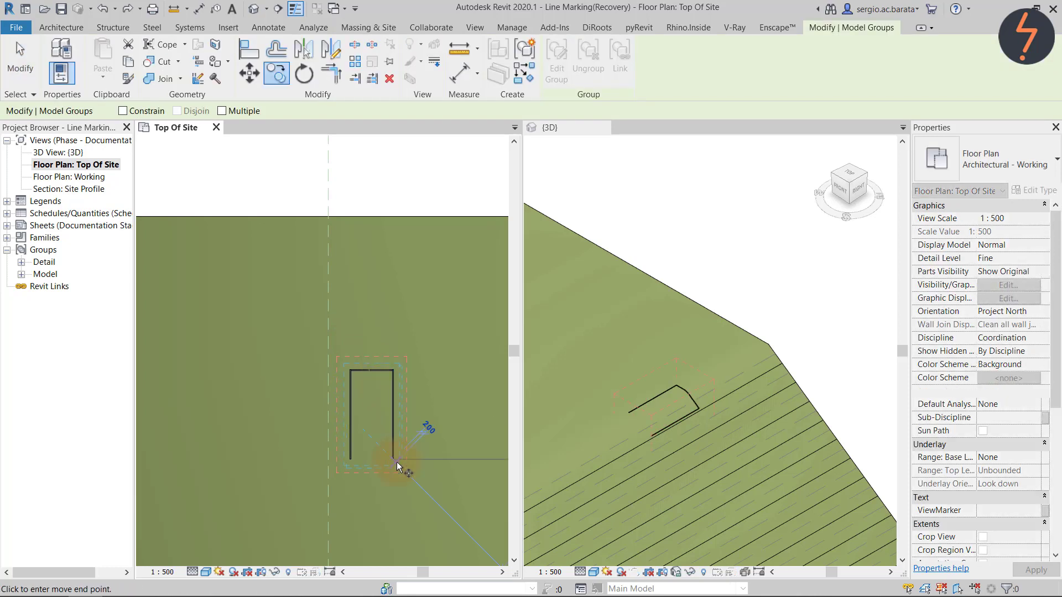
{"action": "left_click", "coordinate": [351, 463]}
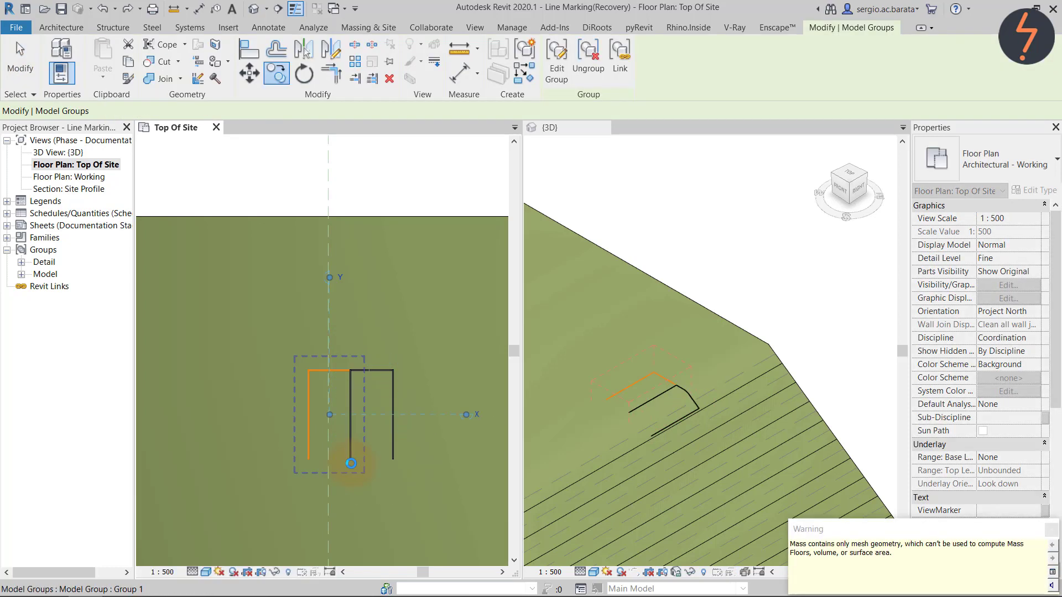
{"action": "key", "text": "c"}
{"action": "key", "text": "o"}
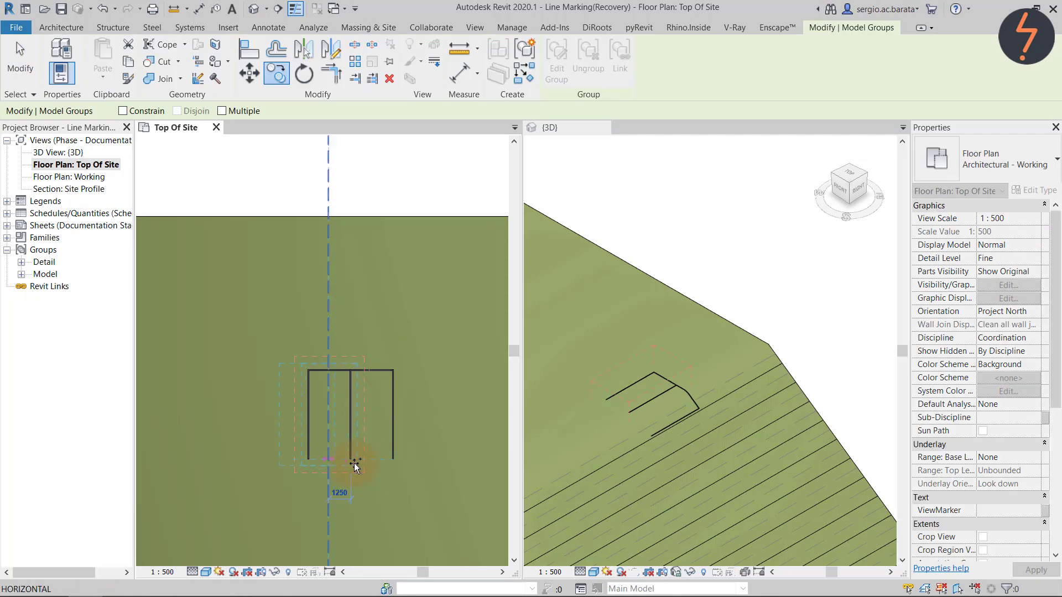
{"action": "left_click", "coordinate": [353, 462]}
{"action": "left_click", "coordinate": [313, 460]}
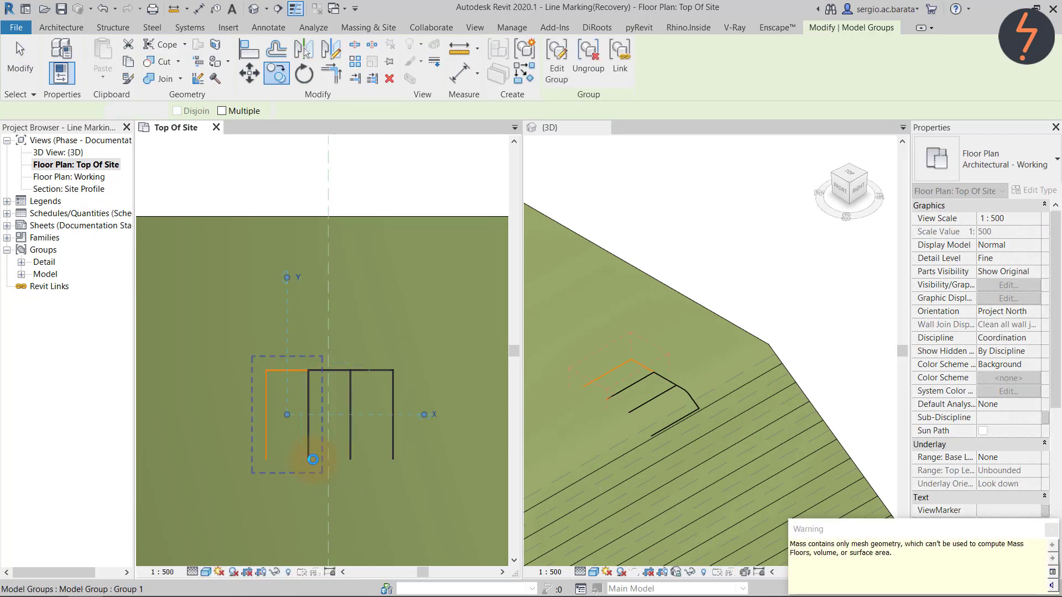
{"action": "key", "text": "Escape"}
- Dismiss the mesh geometry warning and window-select all three bays in the 3D view
{"action": "left_click", "coordinate": [1051, 532]}
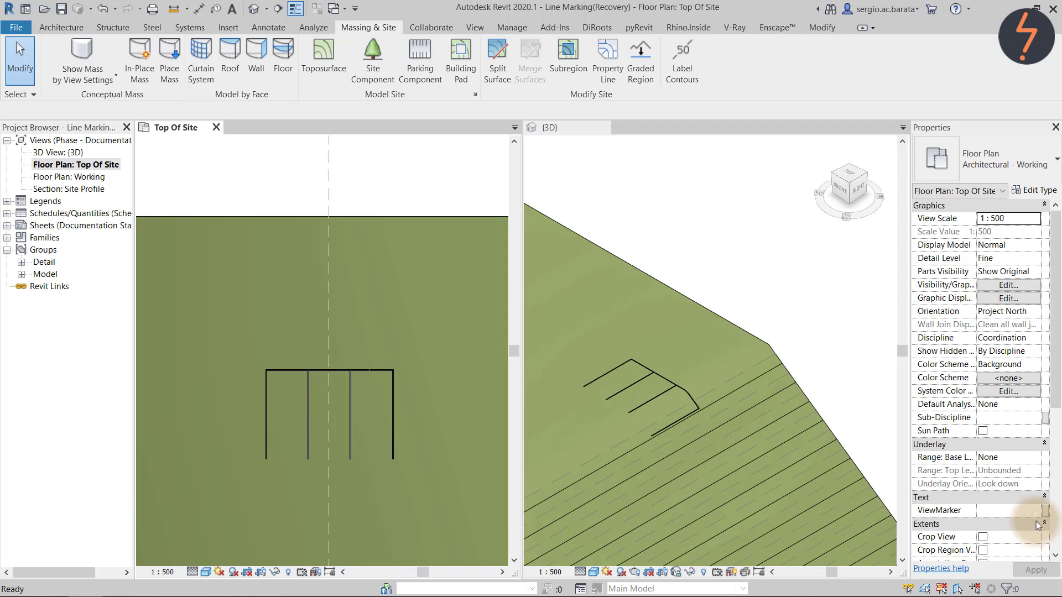
{"action": "left_click", "coordinate": [638, 251]}
{"action": "left_click_drag", "start_coordinate": [560, 199], "coordinate": [728, 480]}
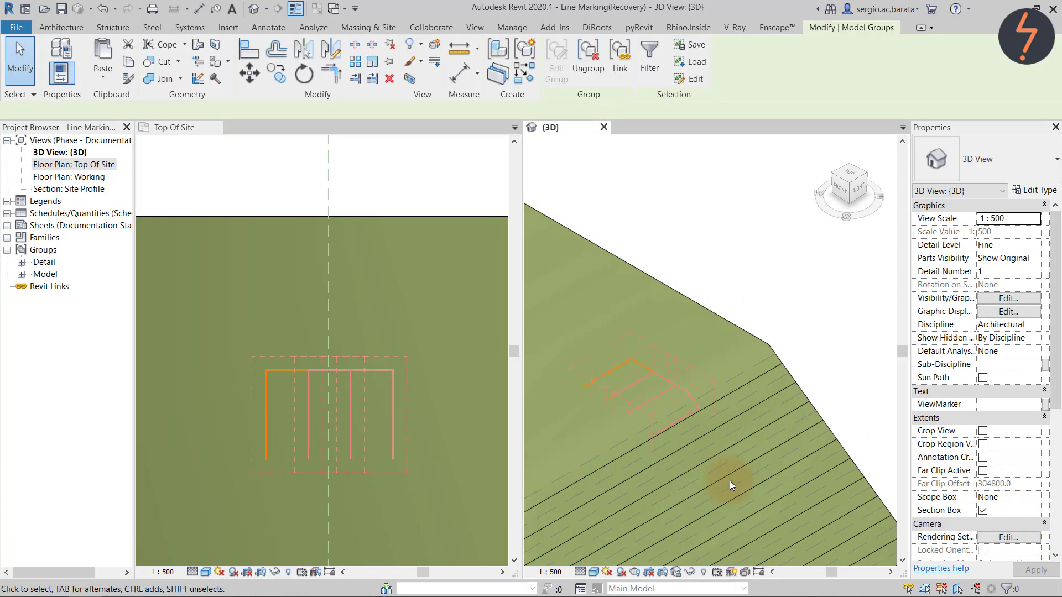
- Combine the selected bays into a new model group named Group 2
{"action": "left_click", "coordinate": [531, 40]}
{"action": "left_click", "coordinate": [491, 339]}
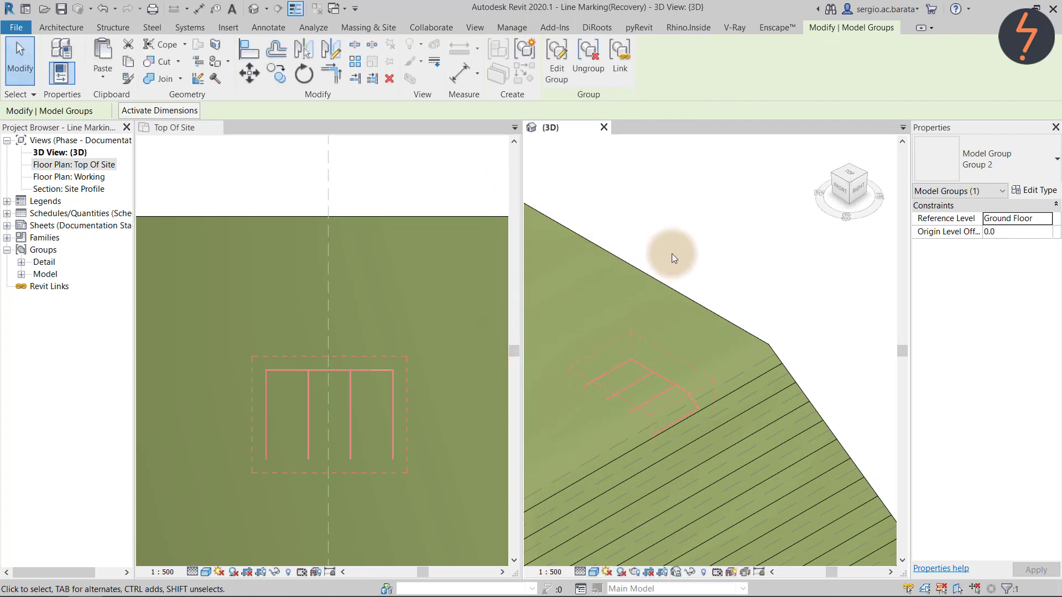
{"action": "left_click", "coordinate": [675, 251]}
- Nudge Group 2 three increments to the right
{"action": "left_click", "coordinate": [688, 388]}
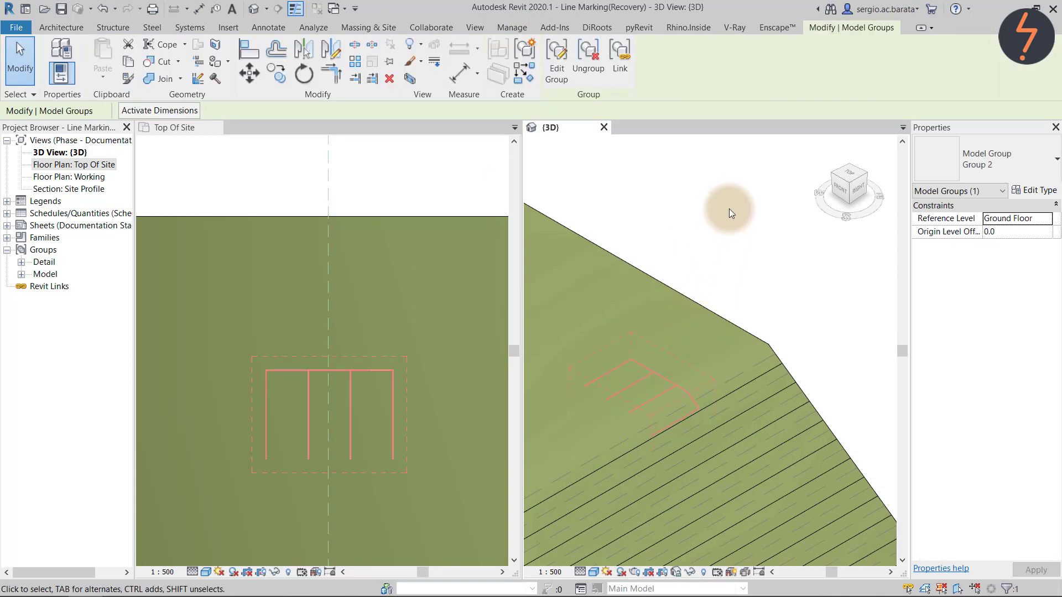
{"action": "left_click", "coordinate": [729, 208]}
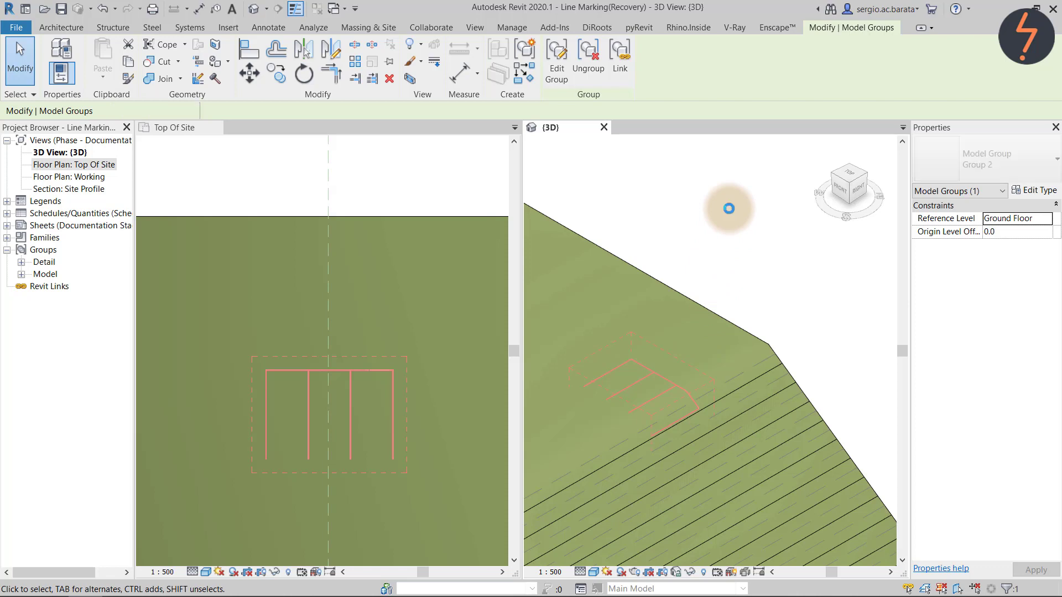
{"action": "key", "text": "Right"}
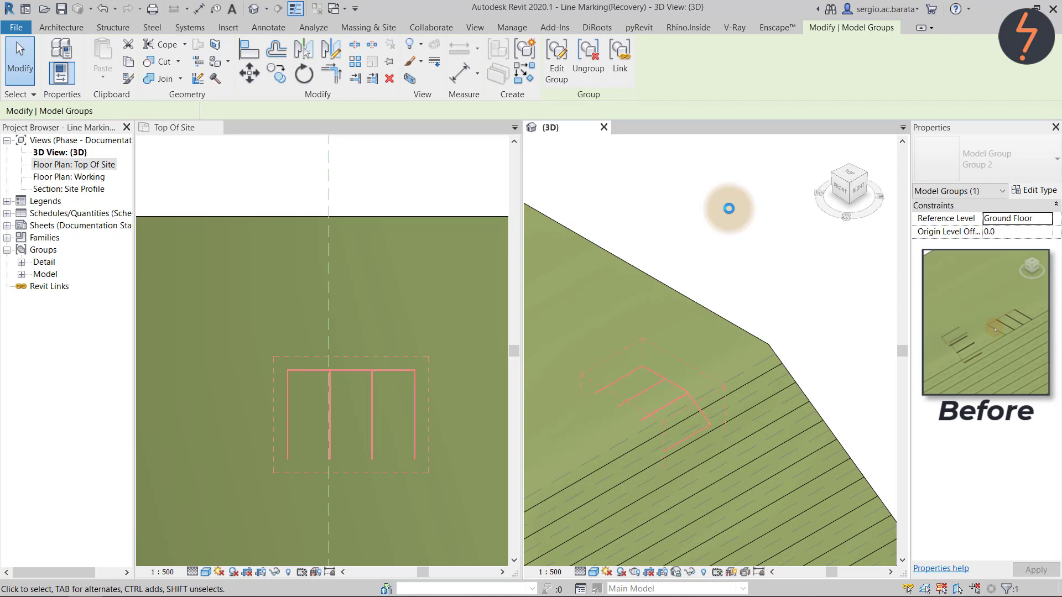
{"action": "key", "text": "Right"}
{"action": "key", "text": "Right"}
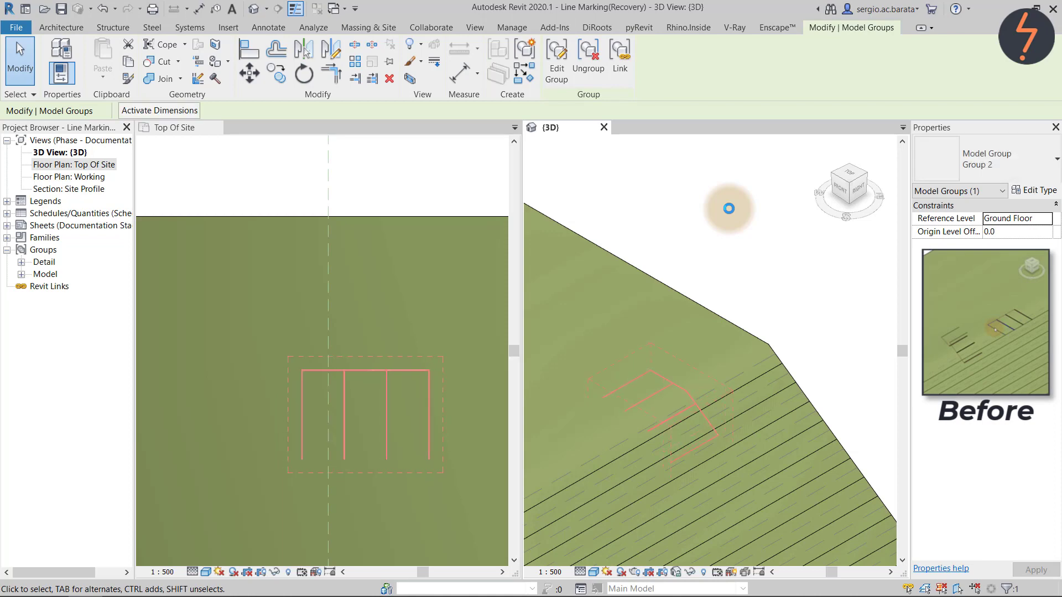
{"action": "key", "text": "Right"}
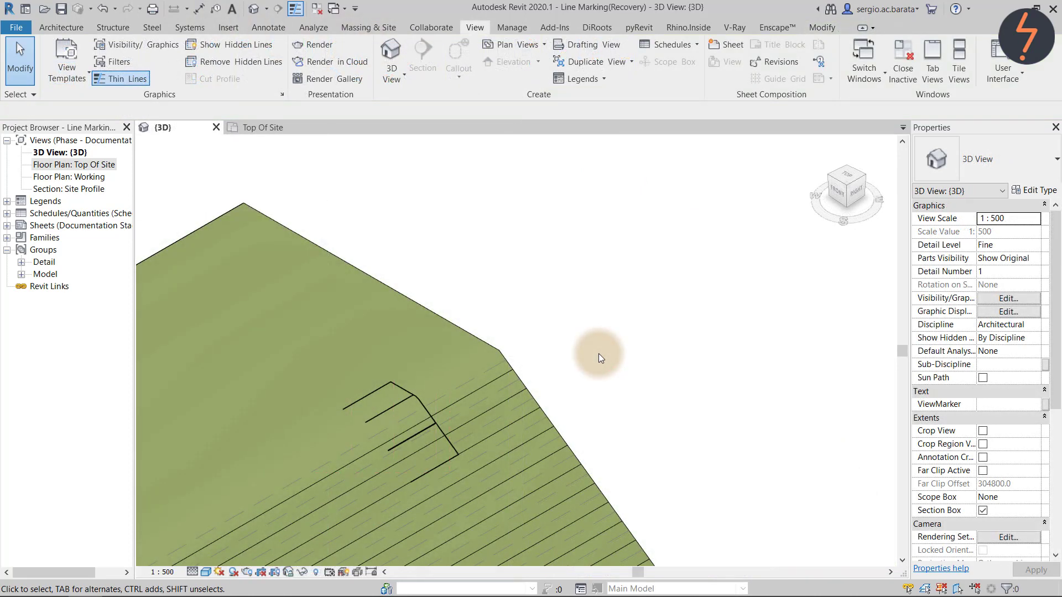
- In Visibility/Graphic Overrides, turn on Entourage's Hide subcategory and apply
{"action": "key", "text": "v"}
{"action": "key", "text": "v"}
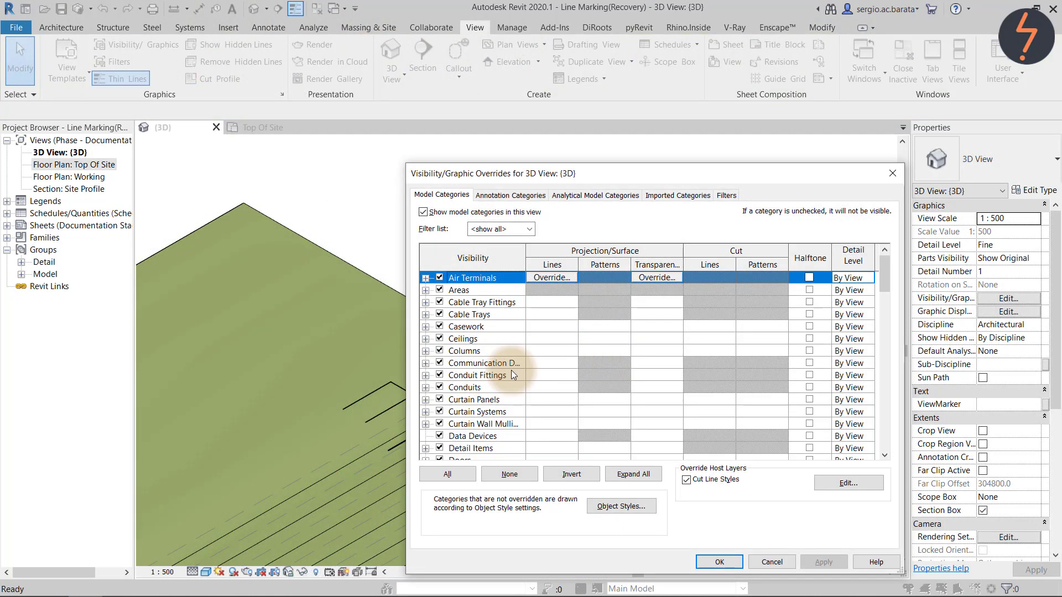
{"action": "left_click", "coordinate": [511, 372]}
{"action": "scroll", "coordinate": [471, 403], "scroll_direction": "down", "scroll_amount": 3}
{"action": "left_click", "coordinate": [426, 436]}
{"action": "scroll", "coordinate": [426, 436], "scroll_direction": "down", "scroll_amount": 1}
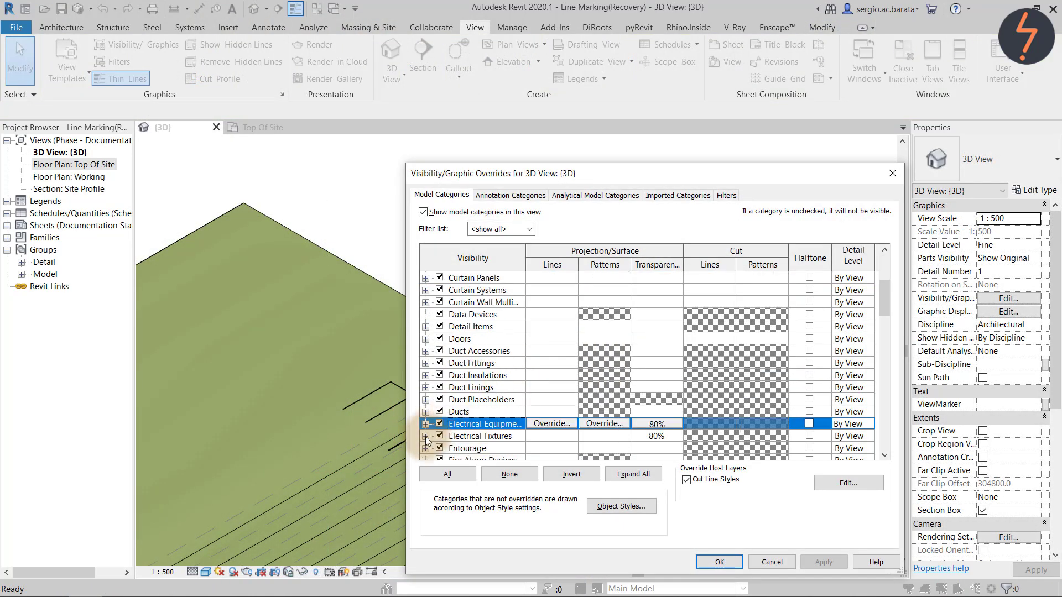
{"action": "scroll", "coordinate": [426, 437], "scroll_direction": "down", "scroll_amount": 1}
{"action": "left_click", "coordinate": [426, 436]}
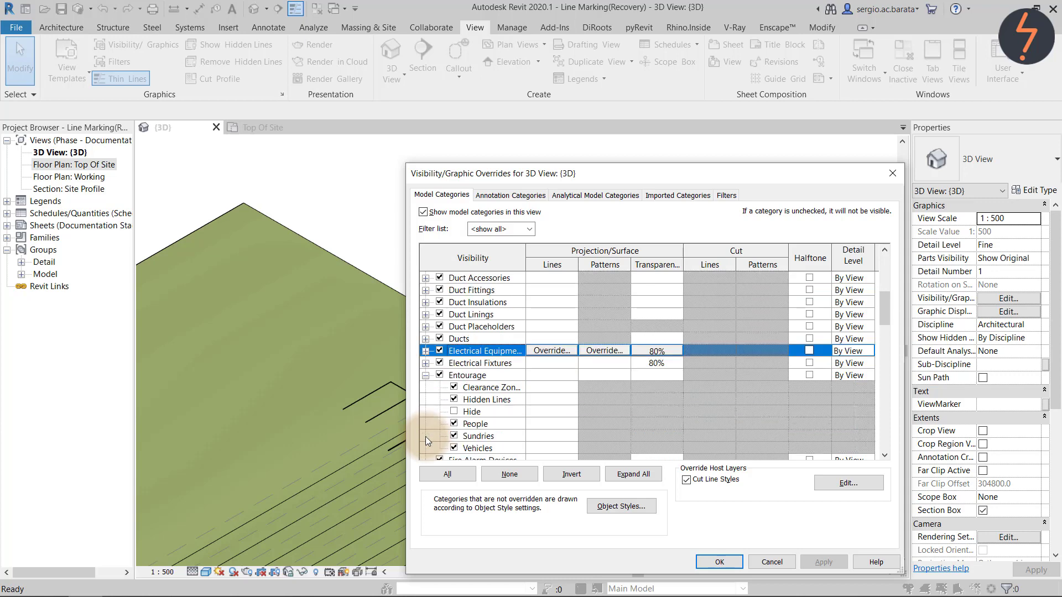
{"action": "left_click", "coordinate": [455, 412]}
{"action": "left_click", "coordinate": [824, 562]}
{"action": "left_click", "coordinate": [720, 561]}
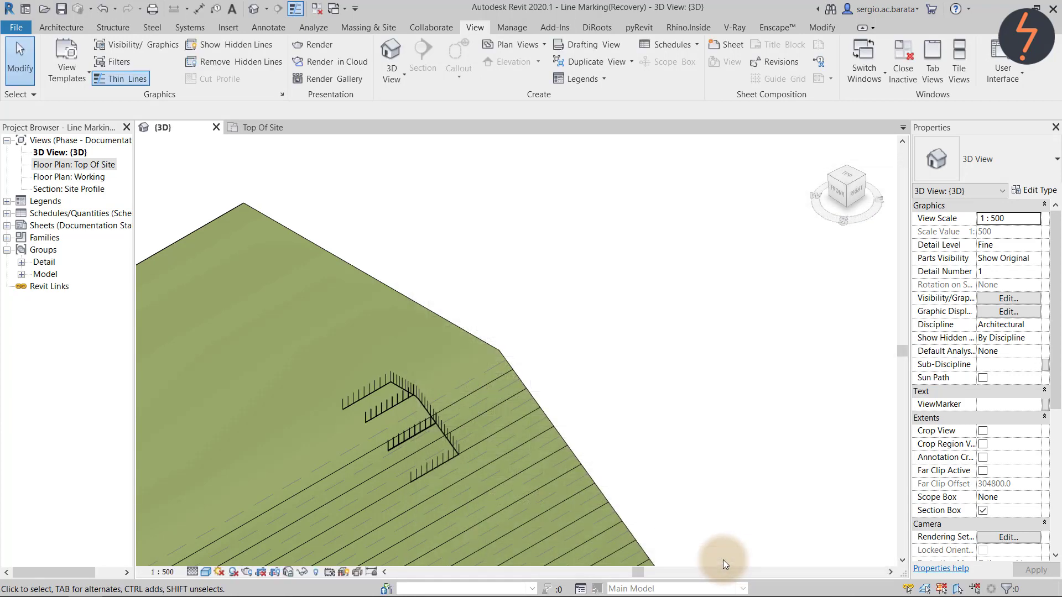
- Start editing the marking group and switch into its nested group
{"action": "left_click", "coordinate": [457, 449]}
{"action": "left_click", "coordinate": [557, 75]}
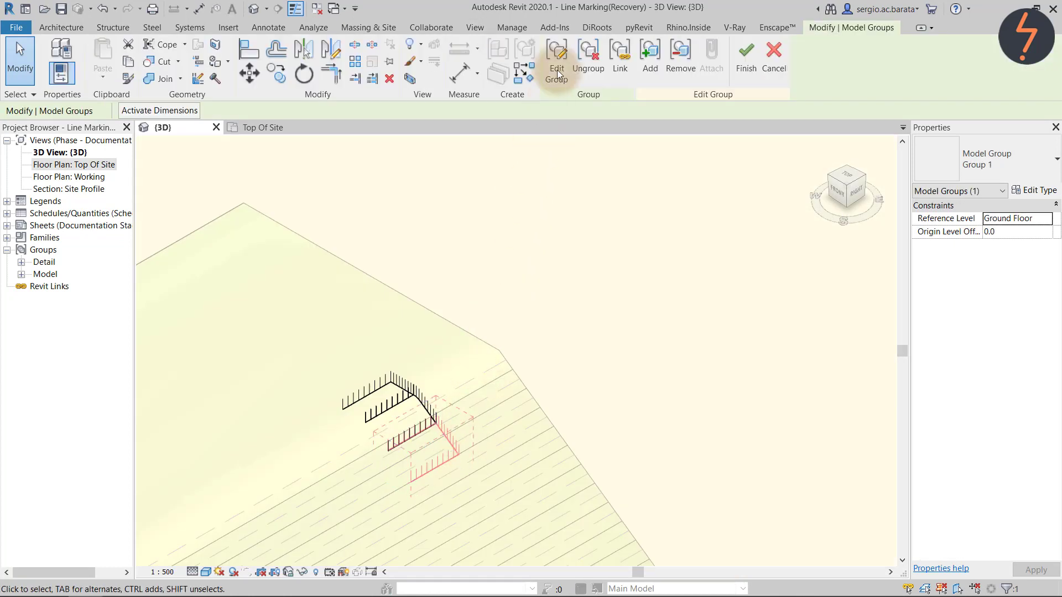
{"action": "left_click", "coordinate": [557, 70]}
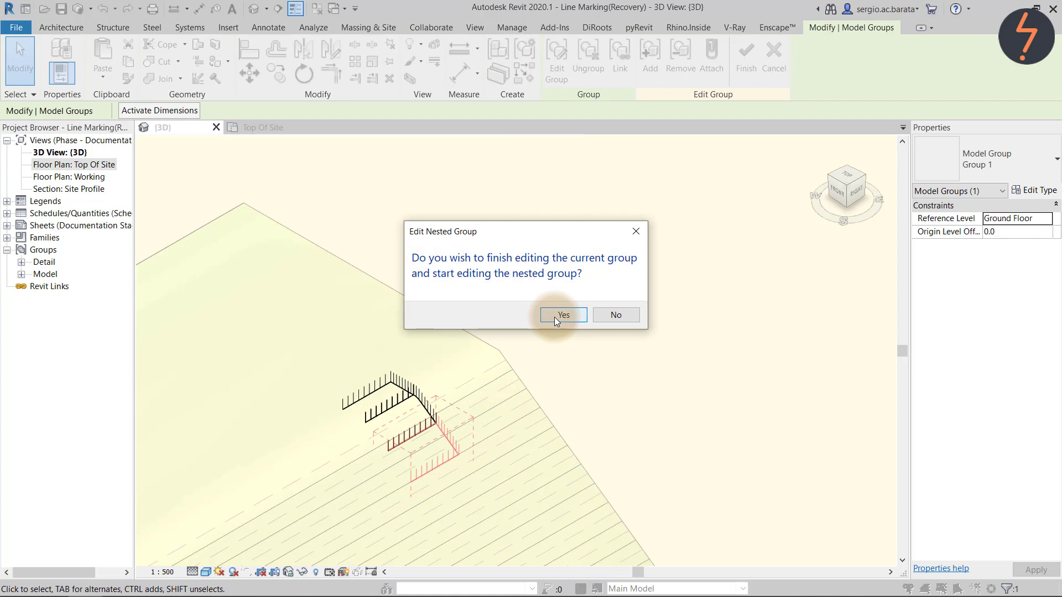
{"action": "left_click", "coordinate": [561, 315]}
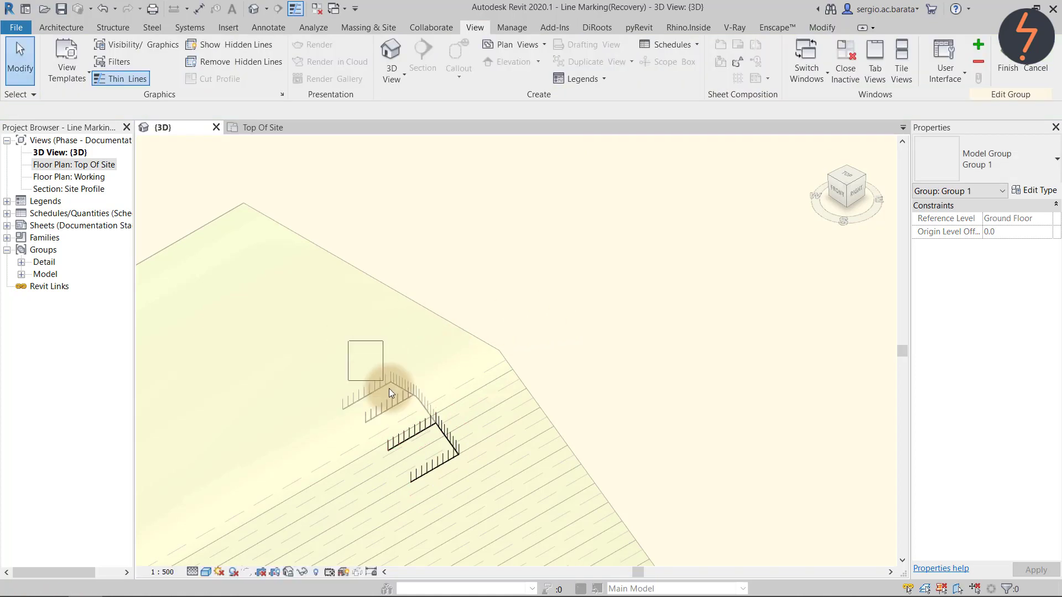
- Window-select the markings, review their categories in Filter, then ungroup the marking group
{"action": "left_click_drag", "start_coordinate": [389, 388], "coordinate": [493, 499]}
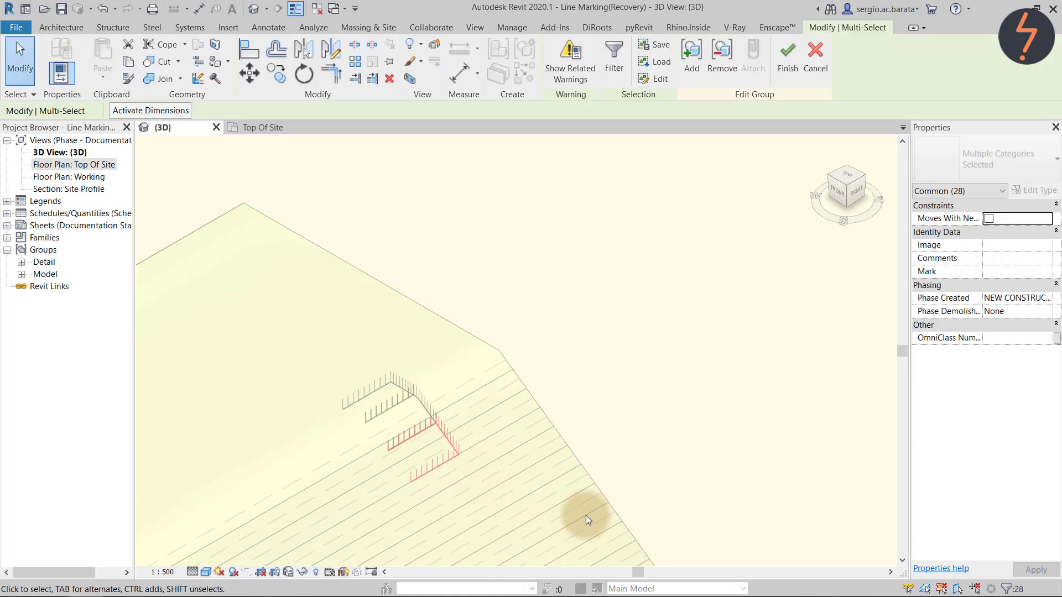
{"action": "left_click", "coordinate": [1006, 589]}
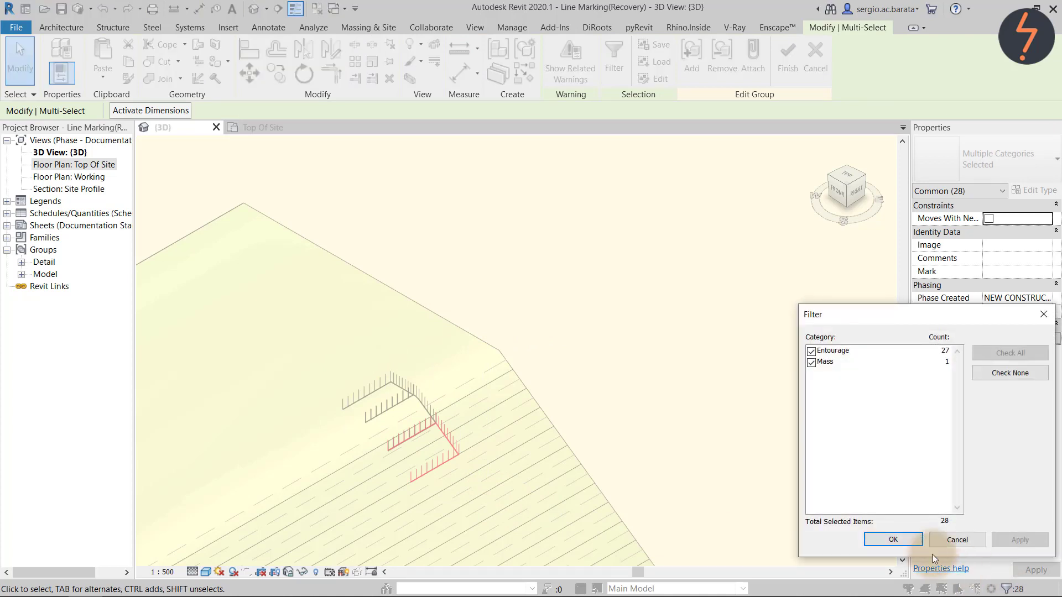
{"action": "left_click", "coordinate": [903, 540]}
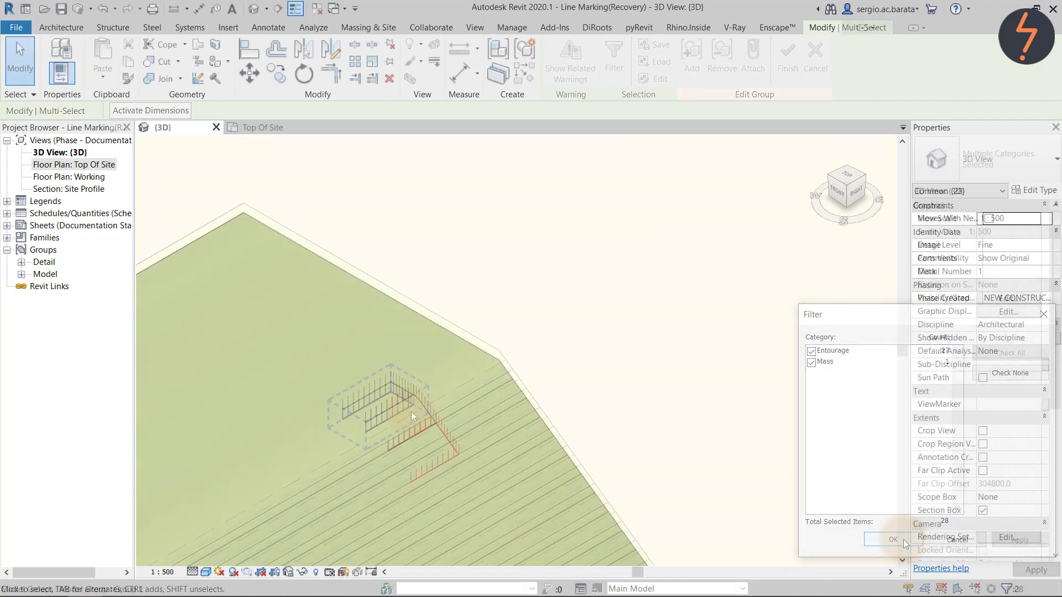
{"action": "left_click", "coordinate": [410, 412]}
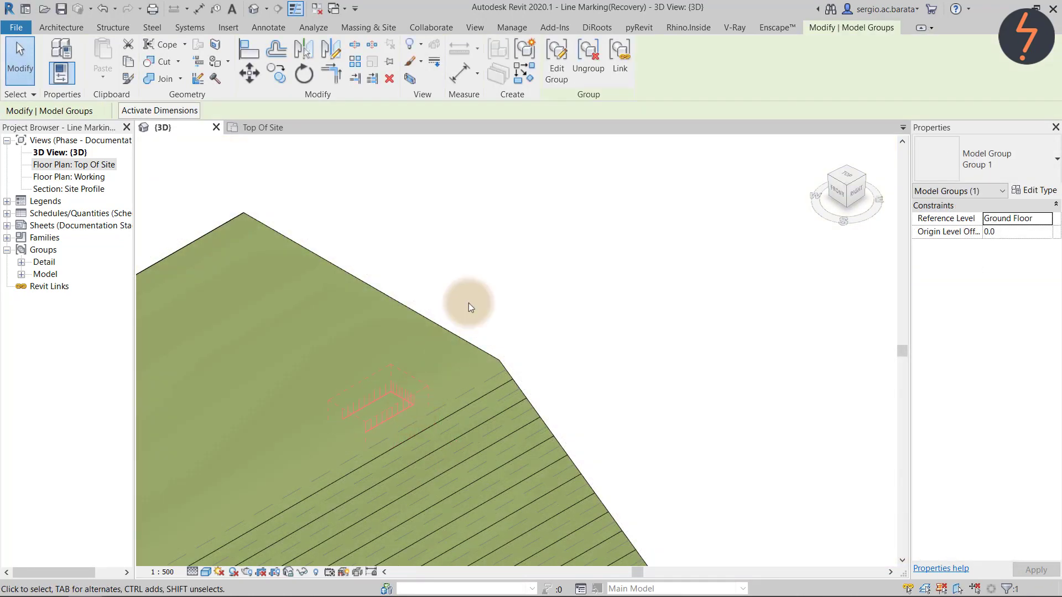
{"action": "left_click", "coordinate": [590, 71]}
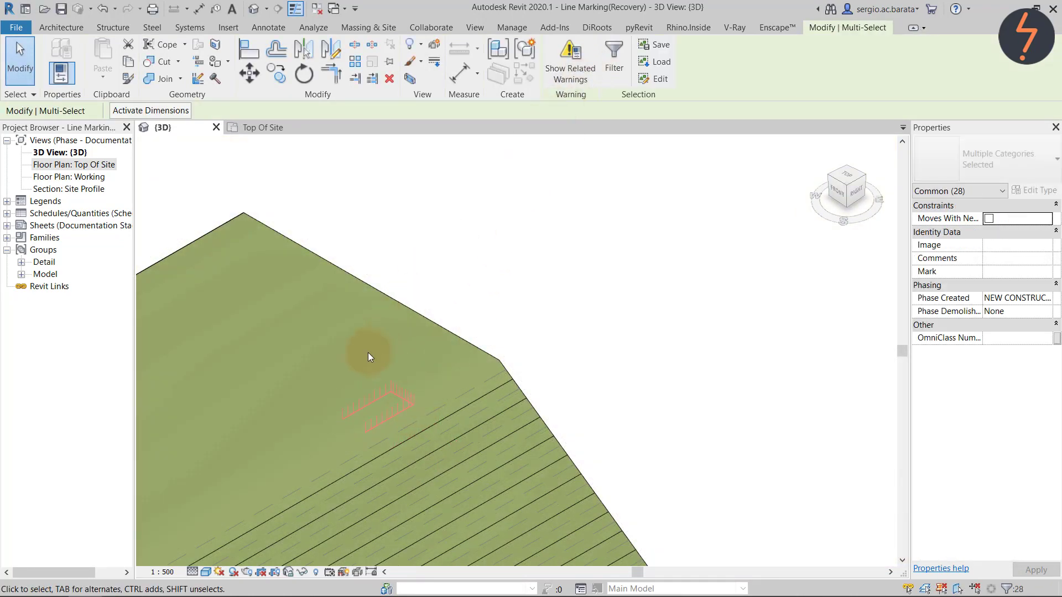
- Zoom into the marking layout and start in-place editing of the bay-outline mass
{"action": "key", "text": "Escape"}
{"action": "right_click", "coordinate": [323, 377]}
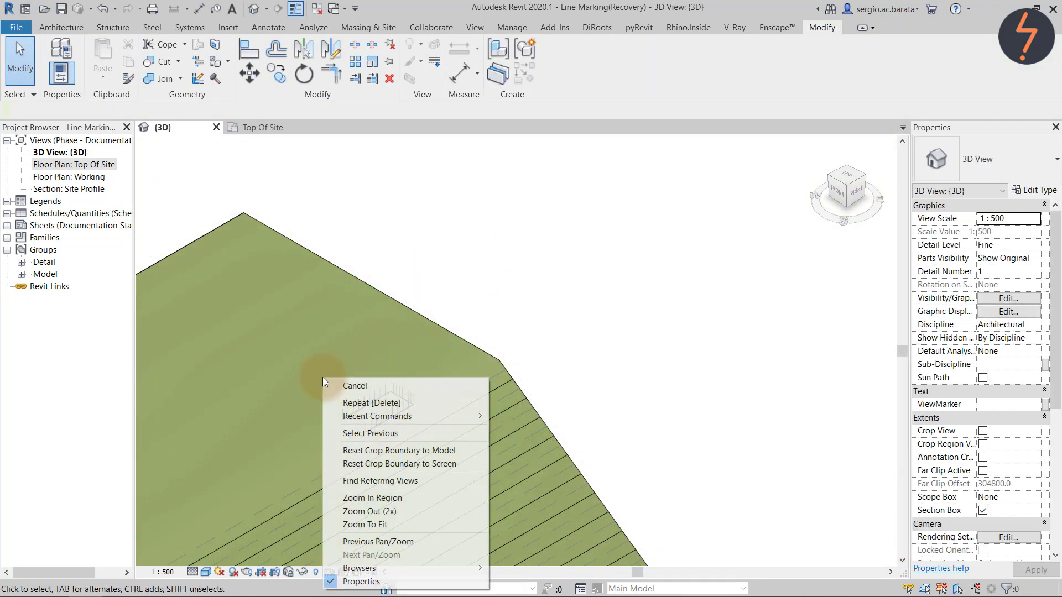
{"action": "left_click", "coordinate": [357, 500]}
{"action": "left_click_drag", "start_coordinate": [313, 341], "coordinate": [436, 469]}
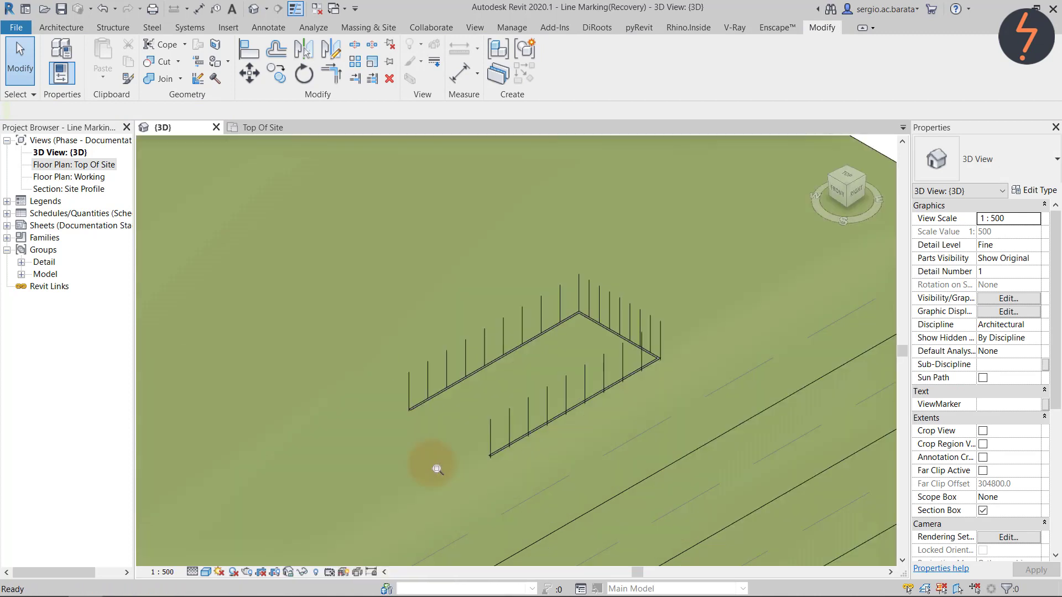
{"action": "left_click", "coordinate": [423, 400]}
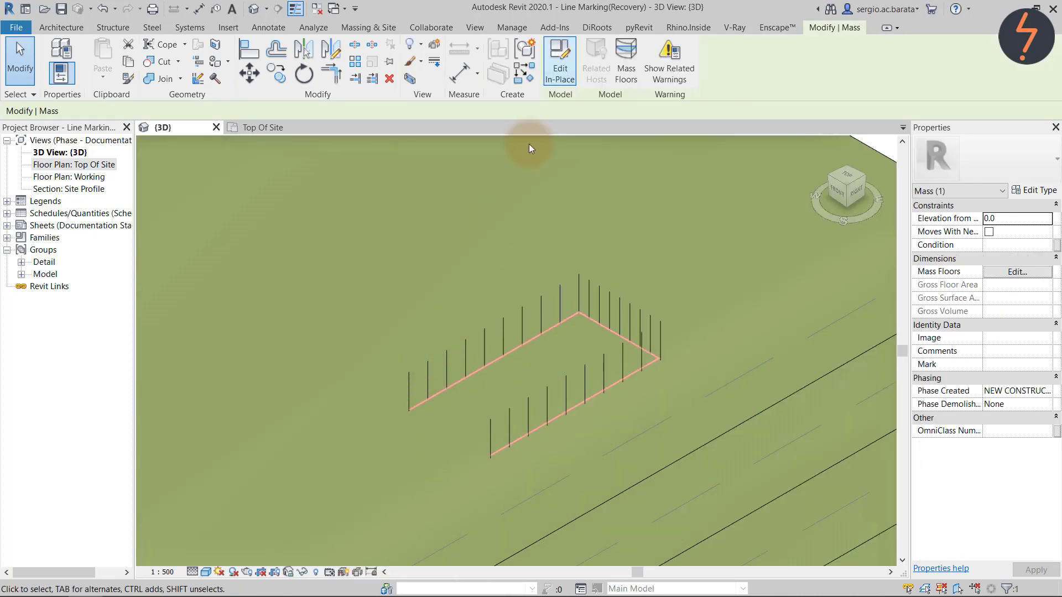
{"action": "left_click", "coordinate": [559, 61]}
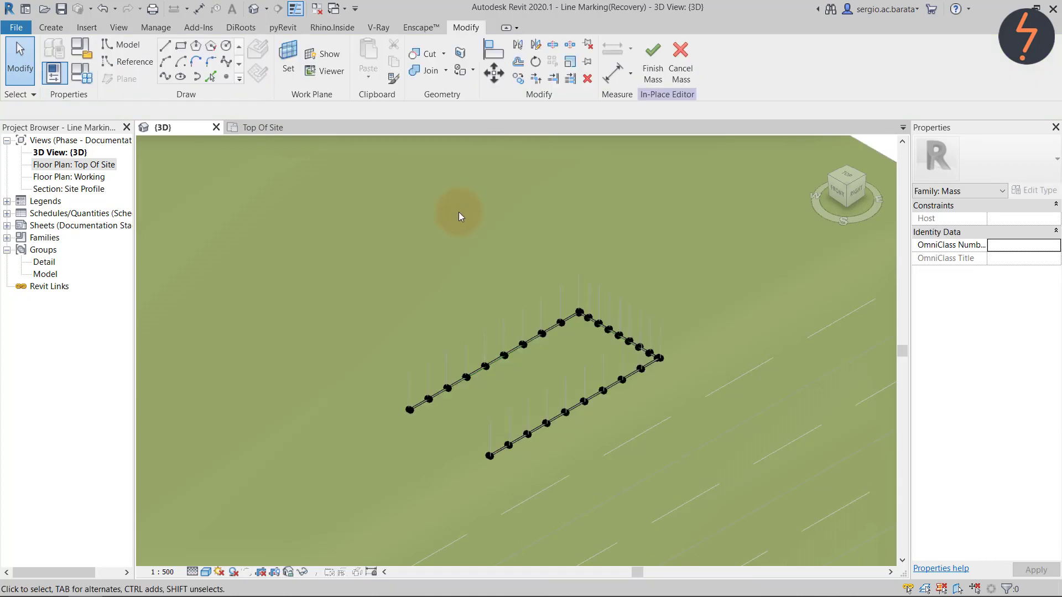
- Dissolve the marking form and clear its leftover points and reference lines
{"action": "left_click", "coordinate": [424, 408]}
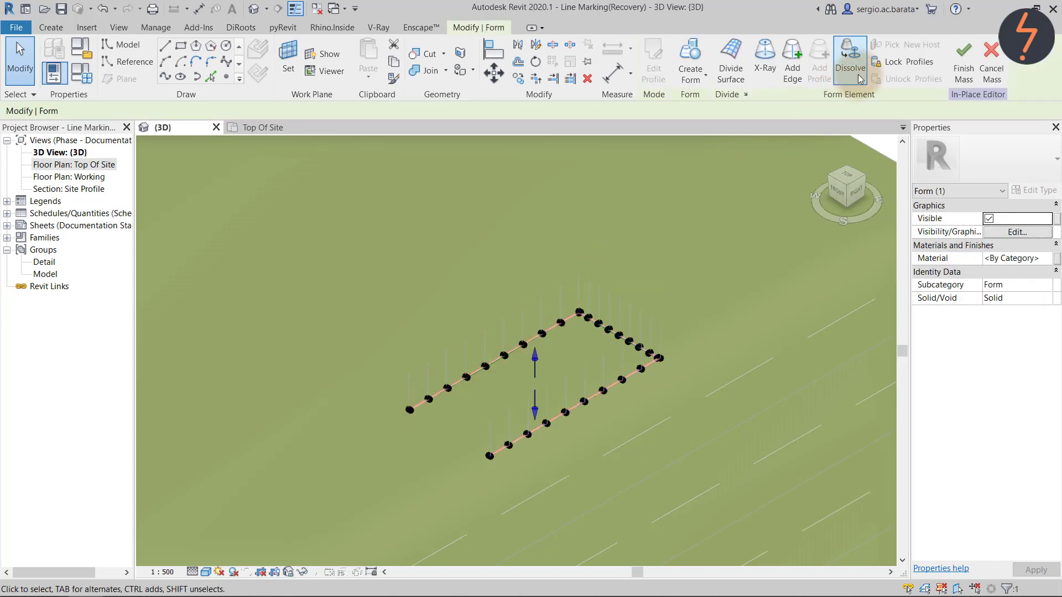
{"action": "left_click_drag", "start_coordinate": [323, 242], "coordinate": [715, 506]}
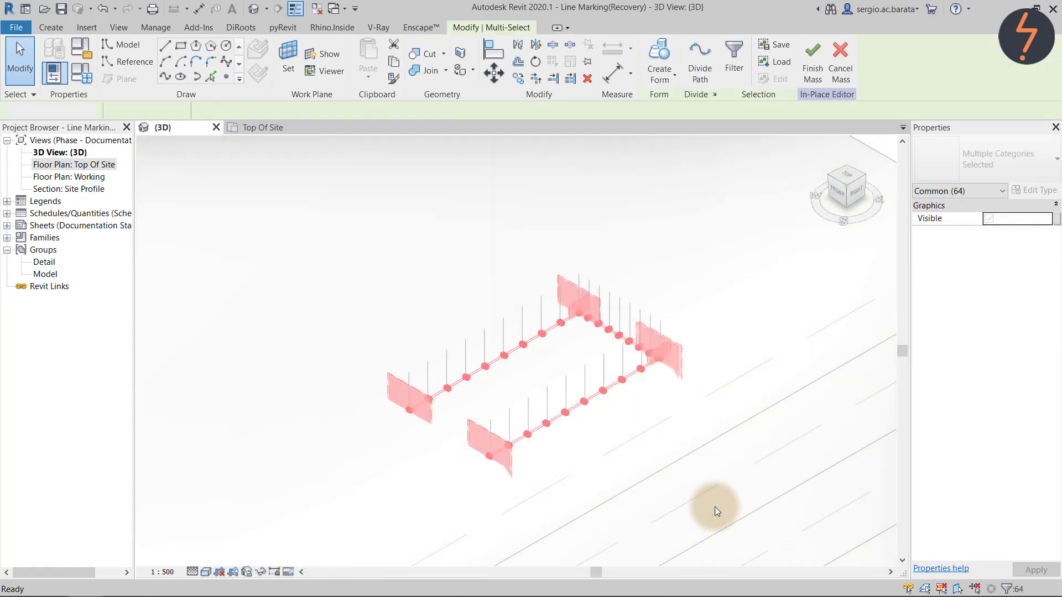
{"action": "key", "text": "Escape"}
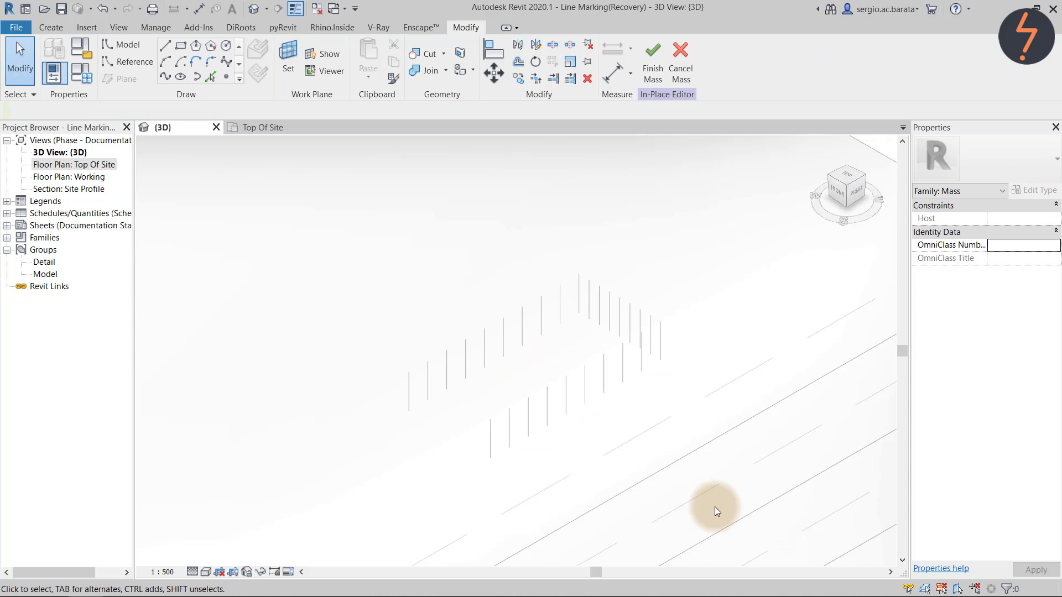
- Draw a spline through points along the upper row of posts to the far corner
{"action": "left_click", "coordinate": [165, 76]}
{"action": "left_click", "coordinate": [409, 401]}
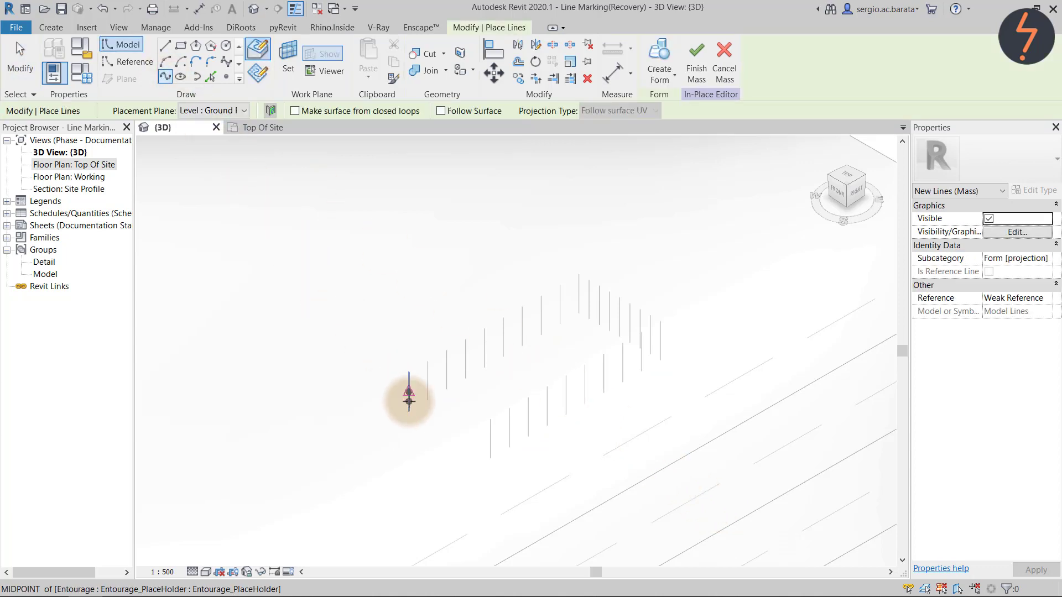
{"action": "left_click", "coordinate": [427, 380]}
{"action": "left_click", "coordinate": [446, 369]}
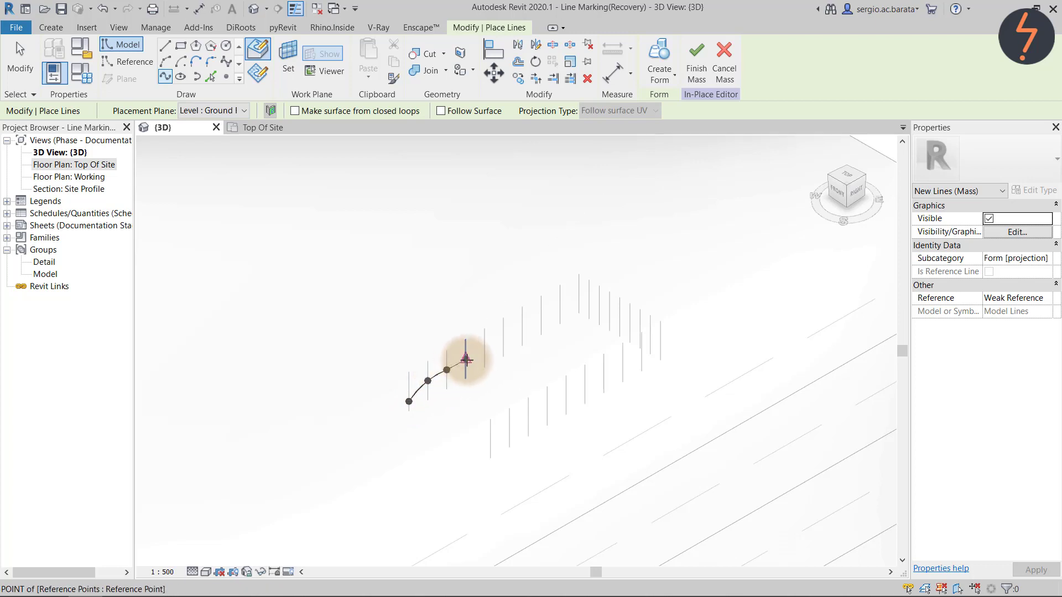
{"action": "left_click", "coordinate": [465, 359]}
{"action": "left_click", "coordinate": [484, 348]}
{"action": "left_click", "coordinate": [503, 337]}
{"action": "left_click", "coordinate": [522, 326]}
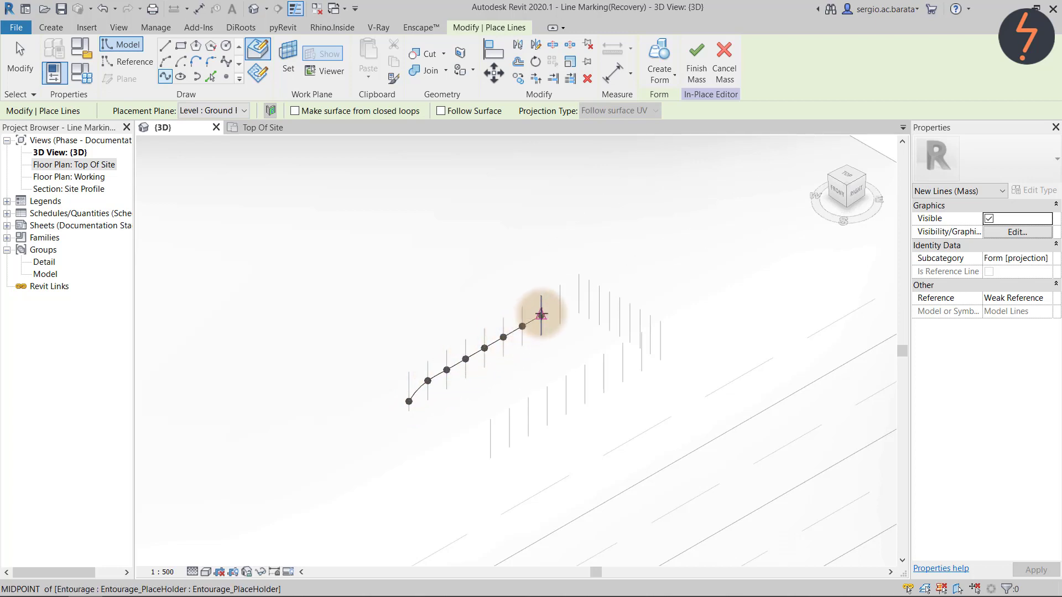
{"action": "left_click", "coordinate": [541, 315]}
{"action": "left_click", "coordinate": [559, 304]}
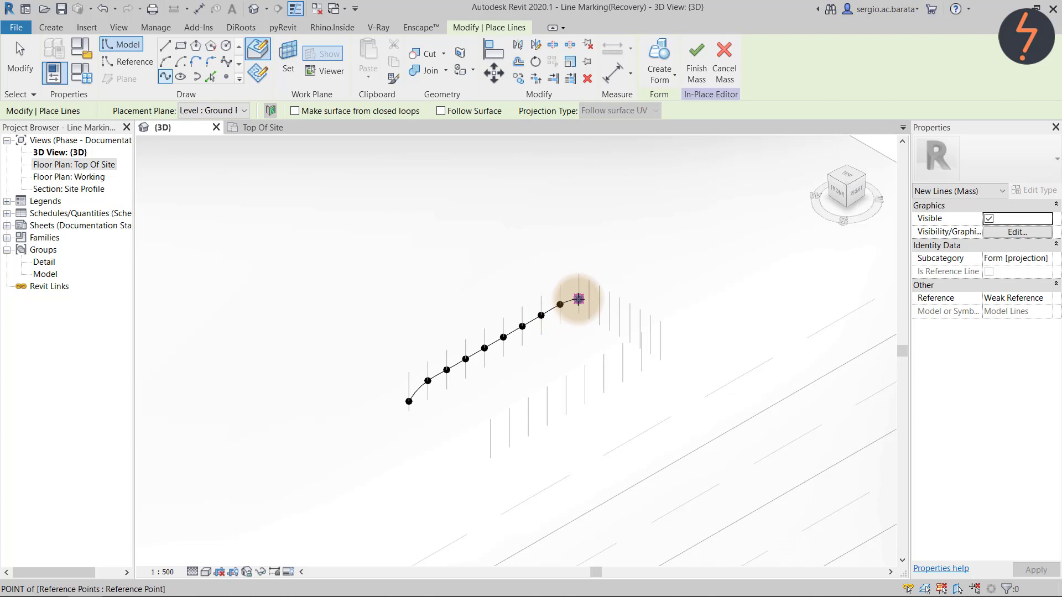
{"action": "left_click", "coordinate": [579, 299]}
- Continue the spline down the short end to the right corner
{"action": "left_click", "coordinate": [589, 306]}
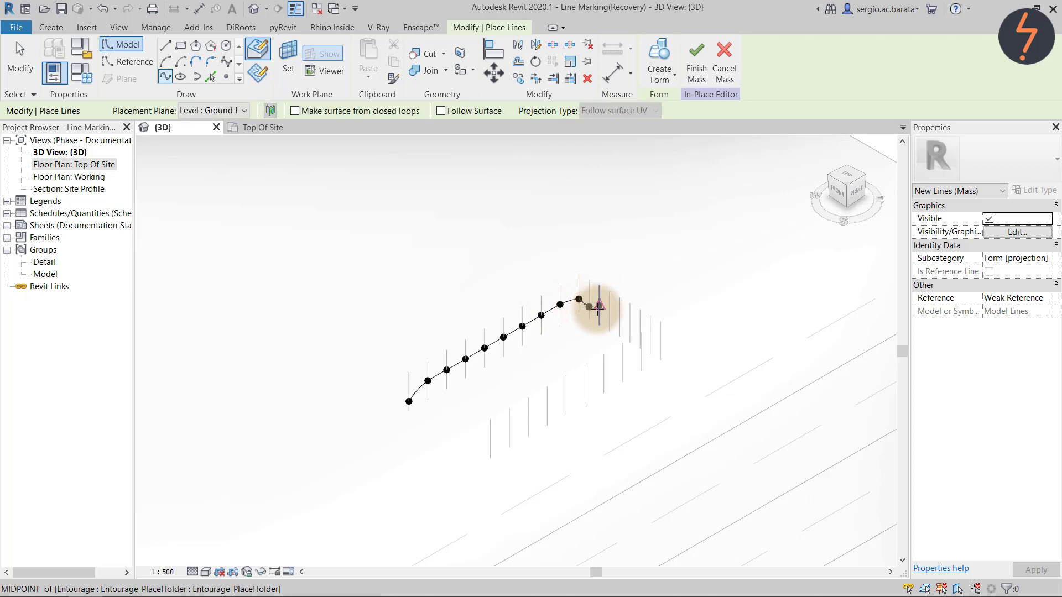
{"action": "left_click", "coordinate": [599, 305]}
{"action": "left_click", "coordinate": [610, 311]}
{"action": "left_click", "coordinate": [619, 317]}
{"action": "left_click", "coordinate": [630, 322]}
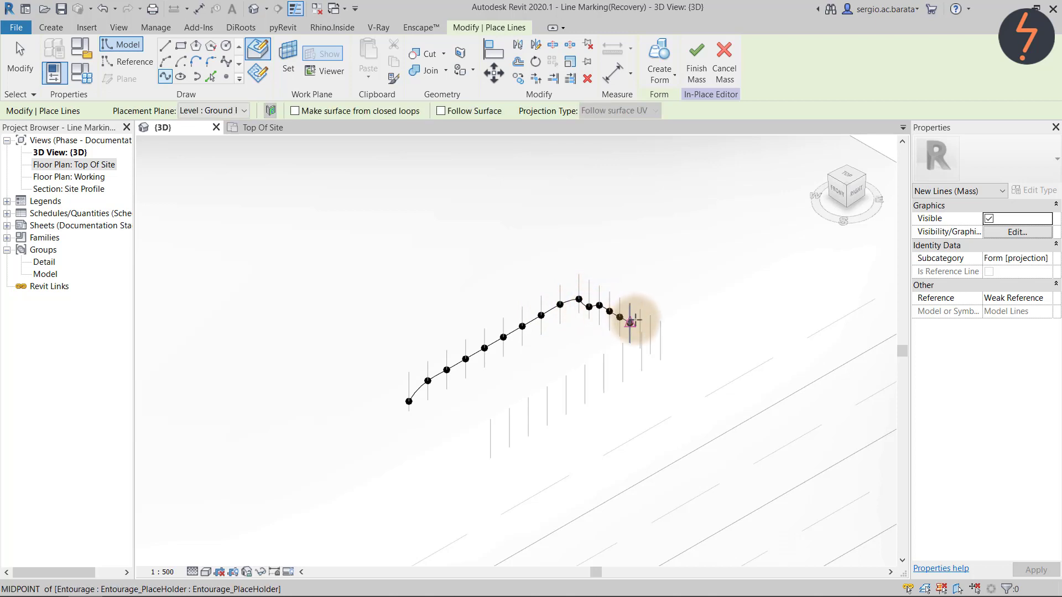
{"action": "left_click", "coordinate": [640, 320]}
{"action": "left_click", "coordinate": [650, 326]}
{"action": "left_click", "coordinate": [659, 335]}
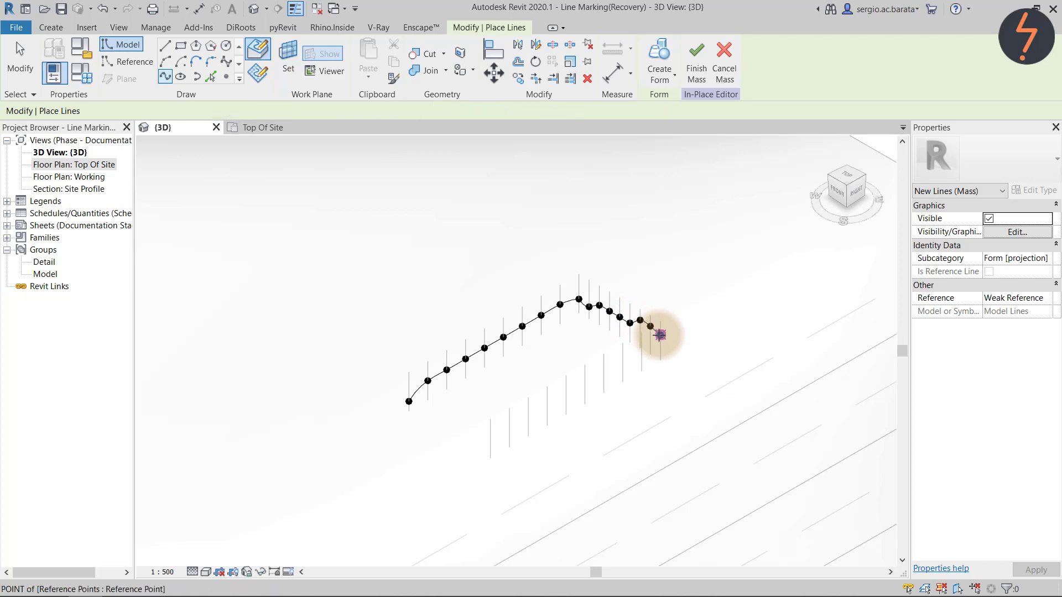
- Run the spline back along the lower posts, finish it, and select it with its points
{"action": "left_click", "coordinate": [642, 360]}
{"action": "left_click", "coordinate": [622, 363]}
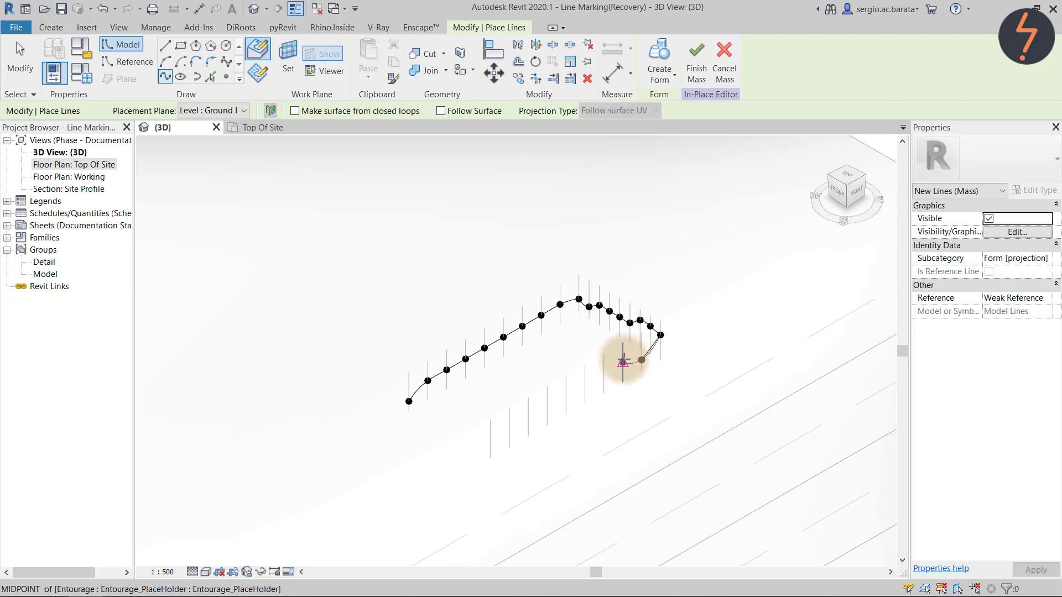
{"action": "left_click", "coordinate": [604, 374]}
{"action": "left_click", "coordinate": [586, 385]}
{"action": "left_click", "coordinate": [567, 396]}
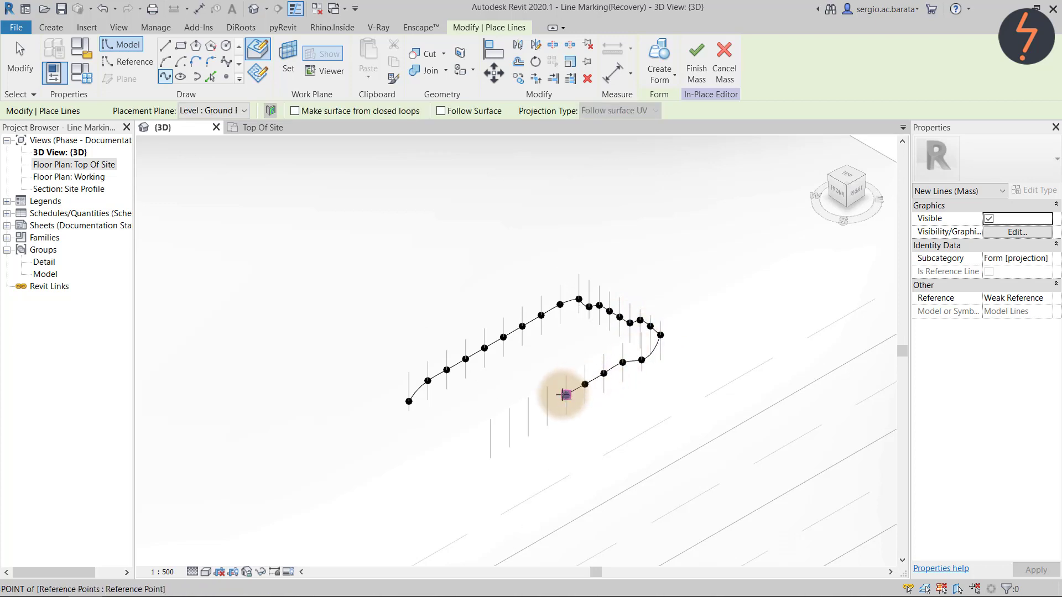
{"action": "left_click", "coordinate": [548, 406]}
{"action": "left_click", "coordinate": [529, 417]}
{"action": "left_click", "coordinate": [510, 427]}
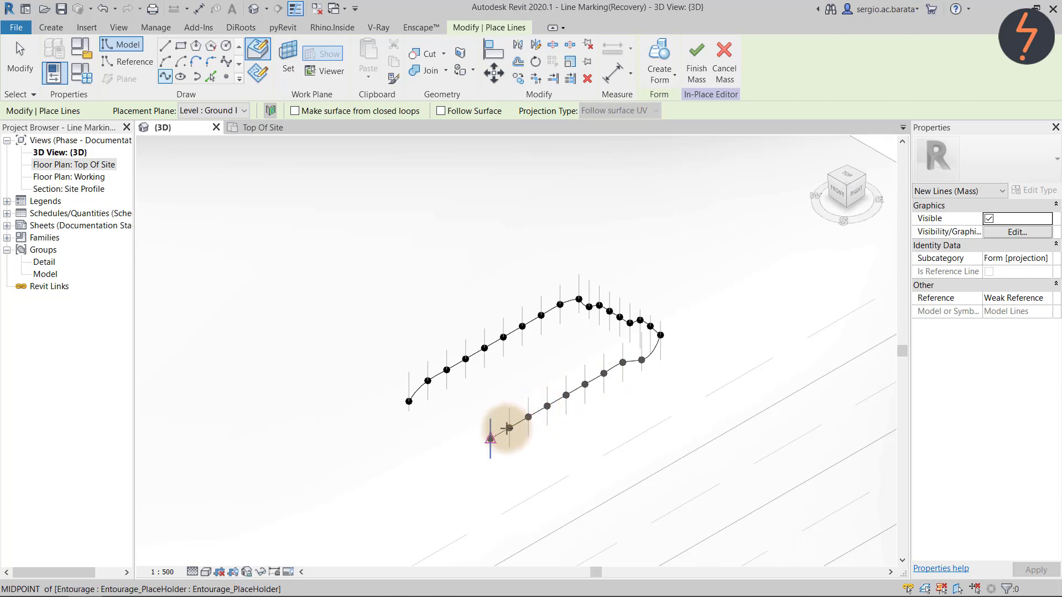
{"action": "left_click", "coordinate": [491, 439]}
{"action": "key", "text": "Escape"}
{"action": "key", "text": "Escape"}
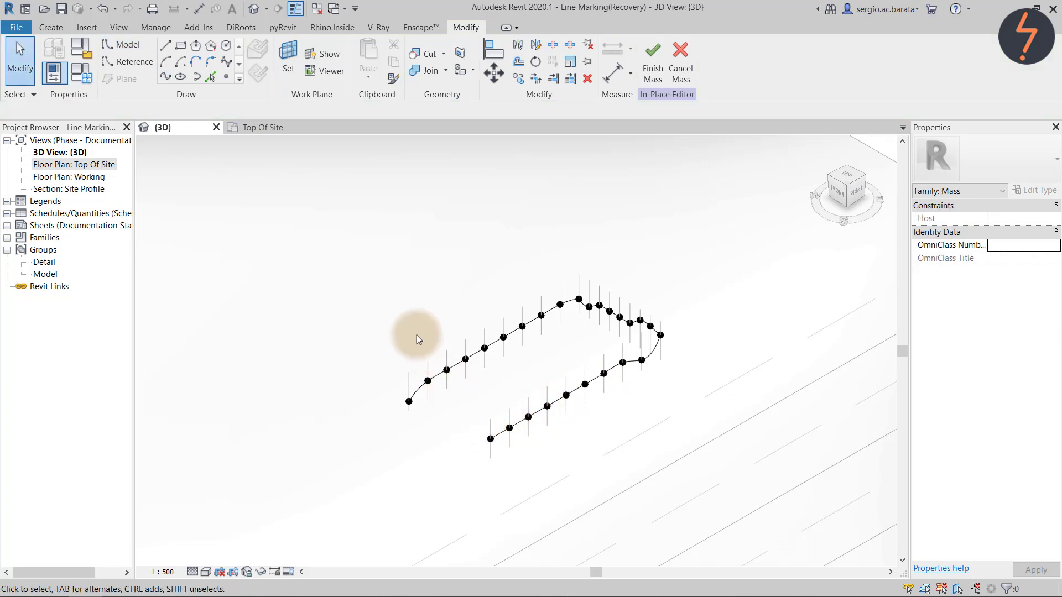
{"action": "left_click_drag", "start_coordinate": [327, 201], "coordinate": [696, 493]}
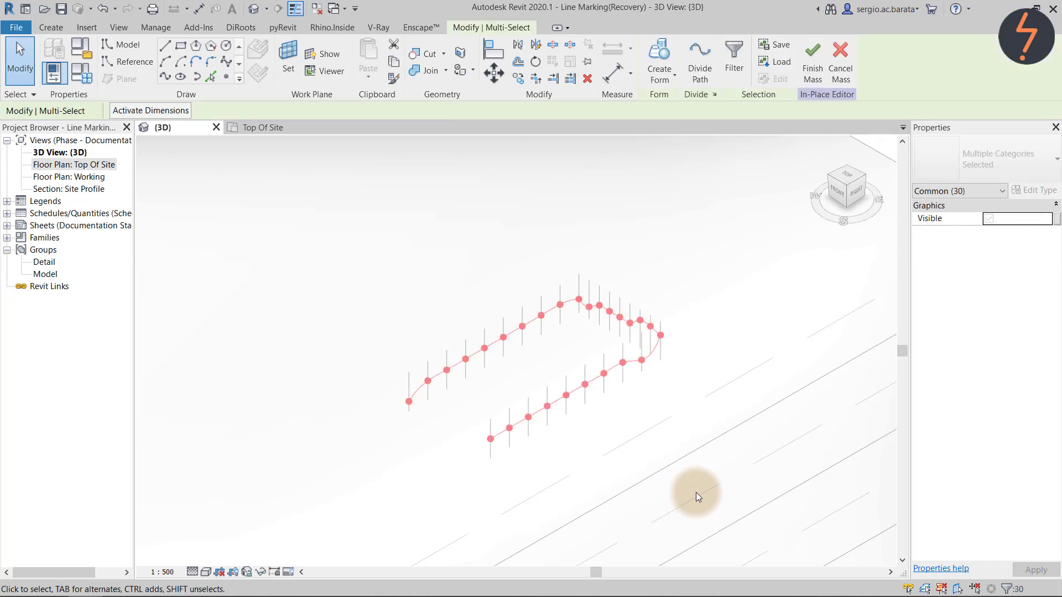
- Filter the selection down to only the 27 reference points
{"action": "left_click", "coordinate": [1006, 589]}
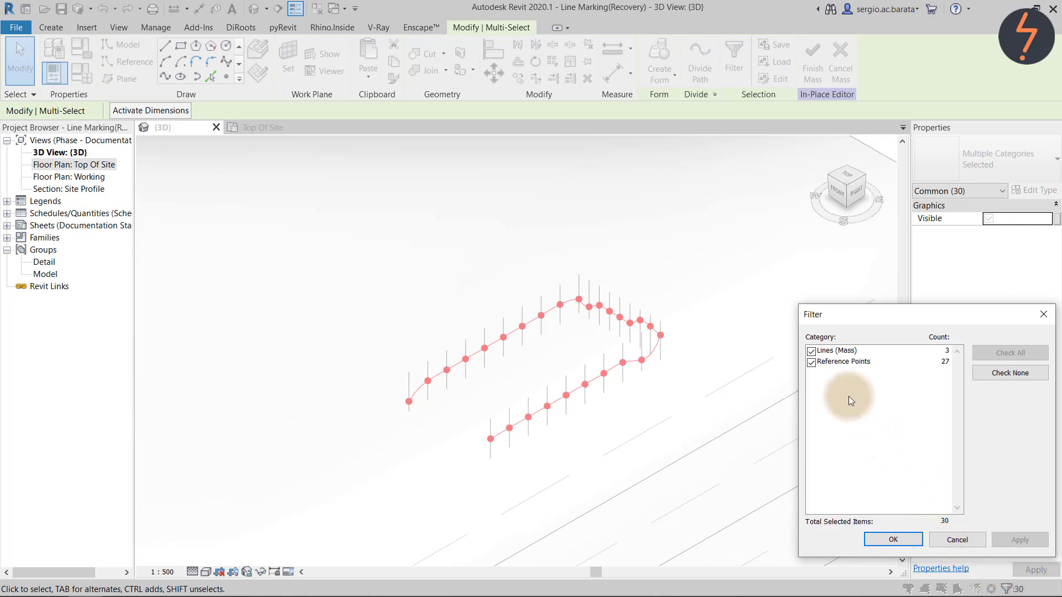
{"action": "left_click", "coordinate": [812, 351]}
{"action": "left_click", "coordinate": [898, 537]}
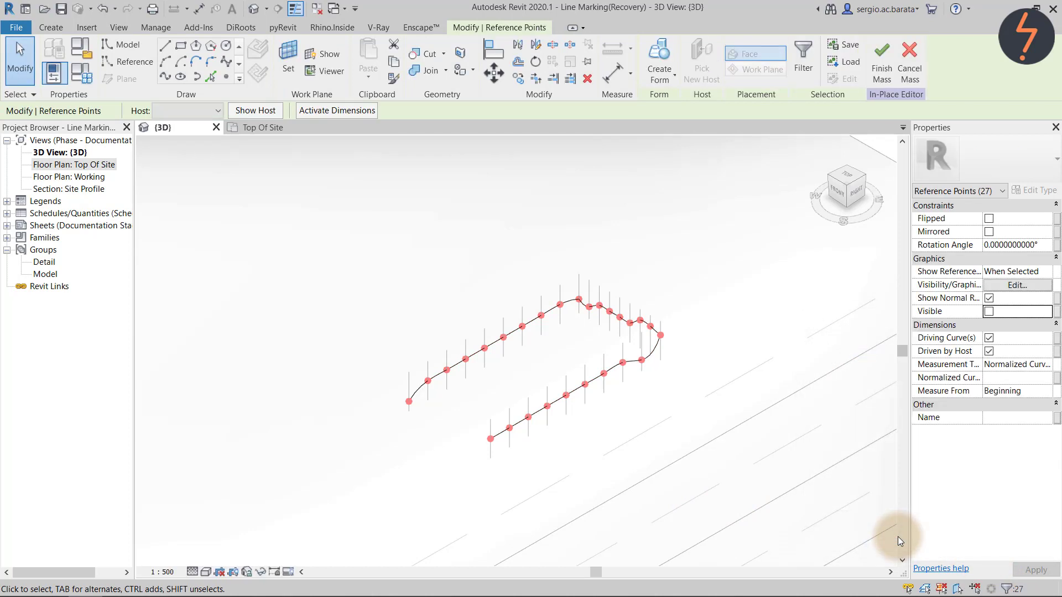
- Make the points visible and set their Normalized Curve Parameter to 0
{"action": "left_click", "coordinate": [990, 311]}
{"action": "left_click", "coordinate": [1011, 379]}
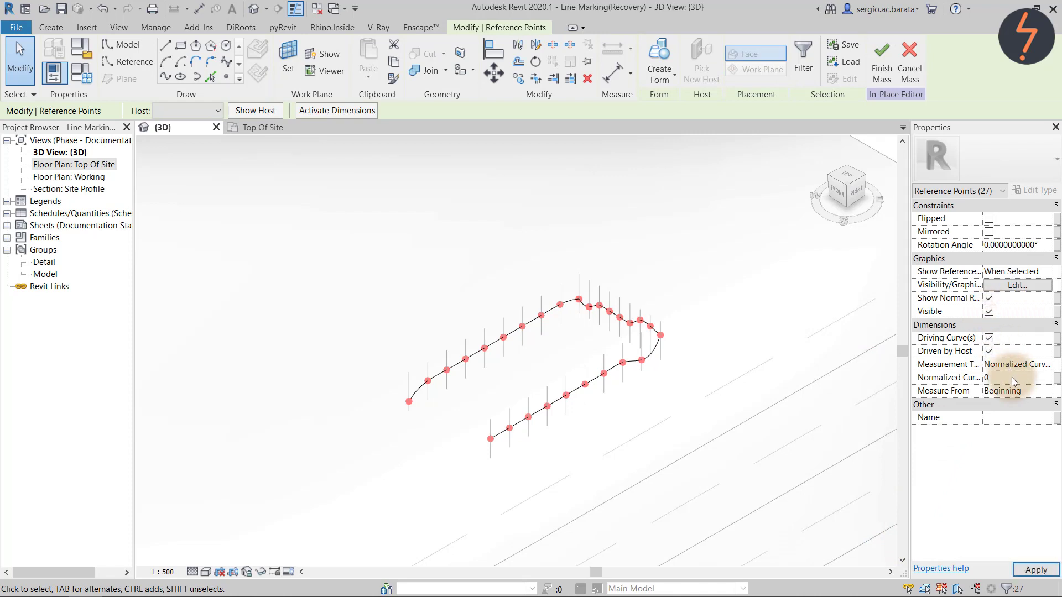
{"action": "type", "text": "000000"}
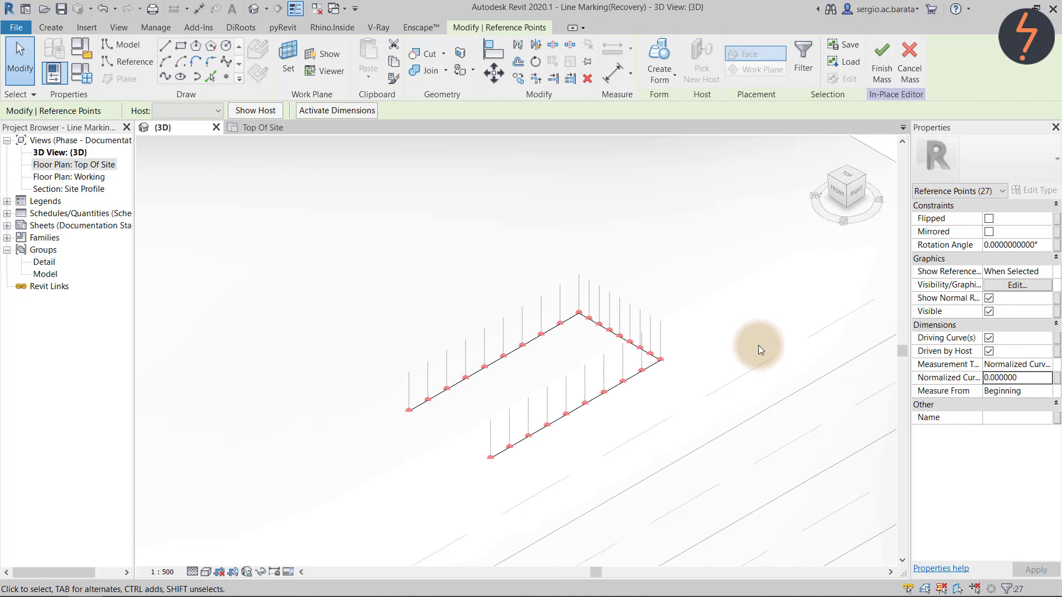
{"action": "left_click", "coordinate": [729, 318]}
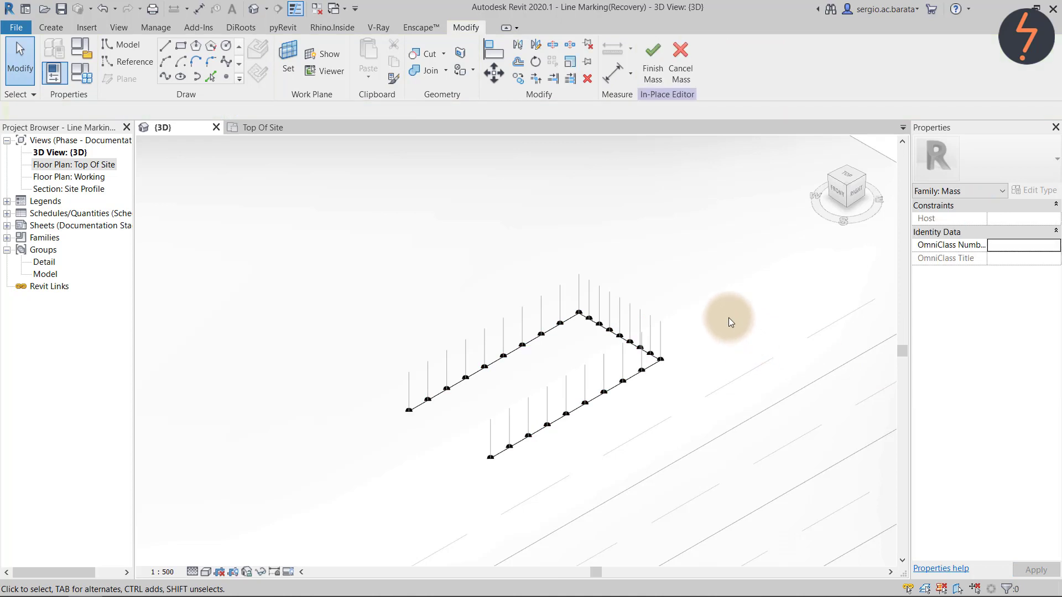
- Turn the three chained outline lines into reference lines
{"action": "key", "text": "Tab"}
{"action": "left_click", "coordinate": [570, 313]}
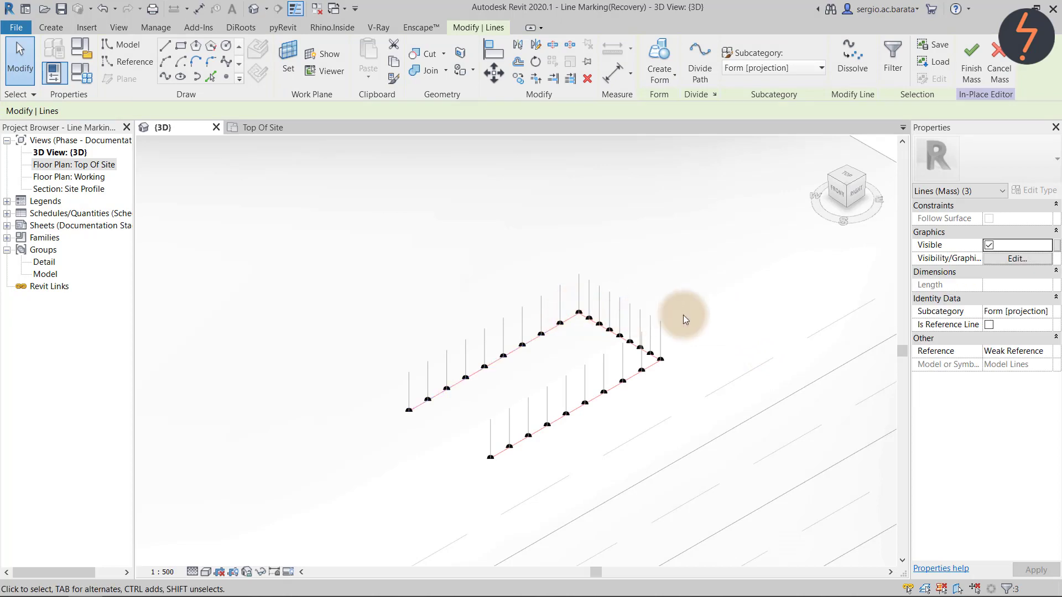
{"action": "left_click", "coordinate": [990, 326]}
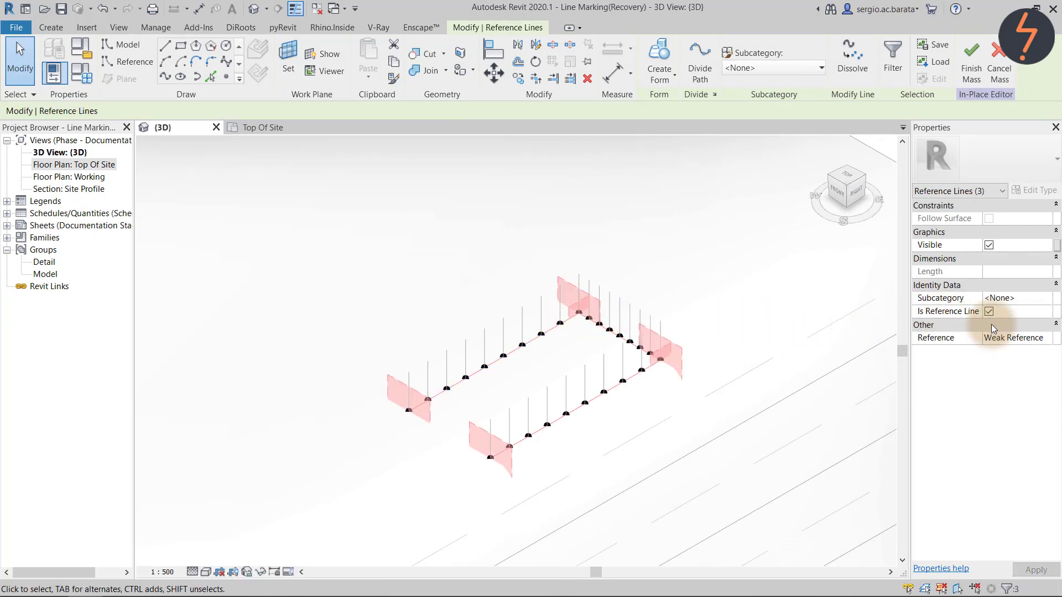
- Create a solid form from the reference lines and select the new mass
{"action": "left_click", "coordinate": [662, 84]}
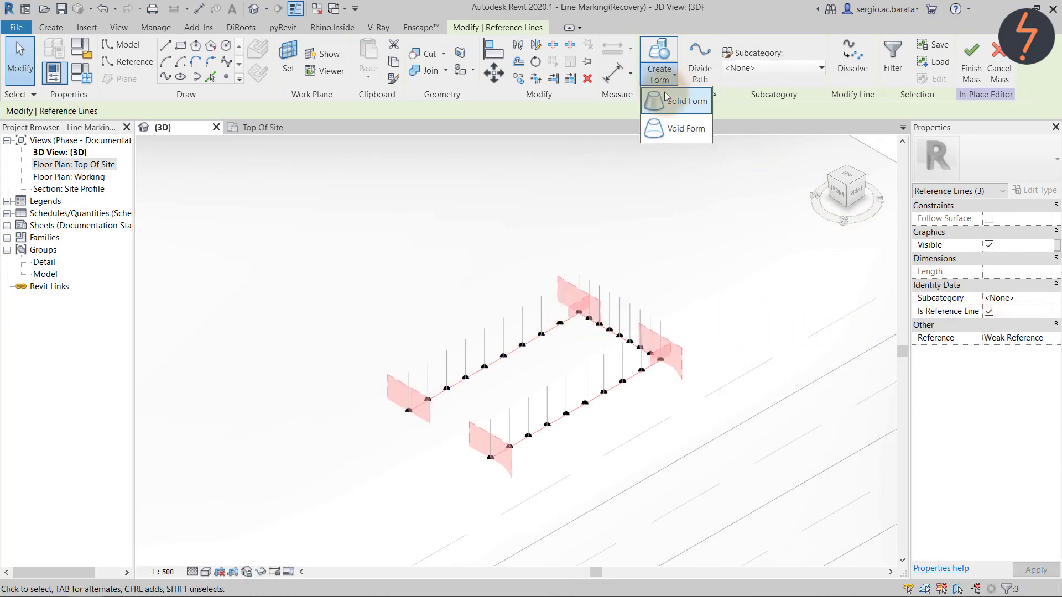
{"action": "left_click", "coordinate": [672, 109]}
{"action": "left_click", "coordinate": [644, 207]}
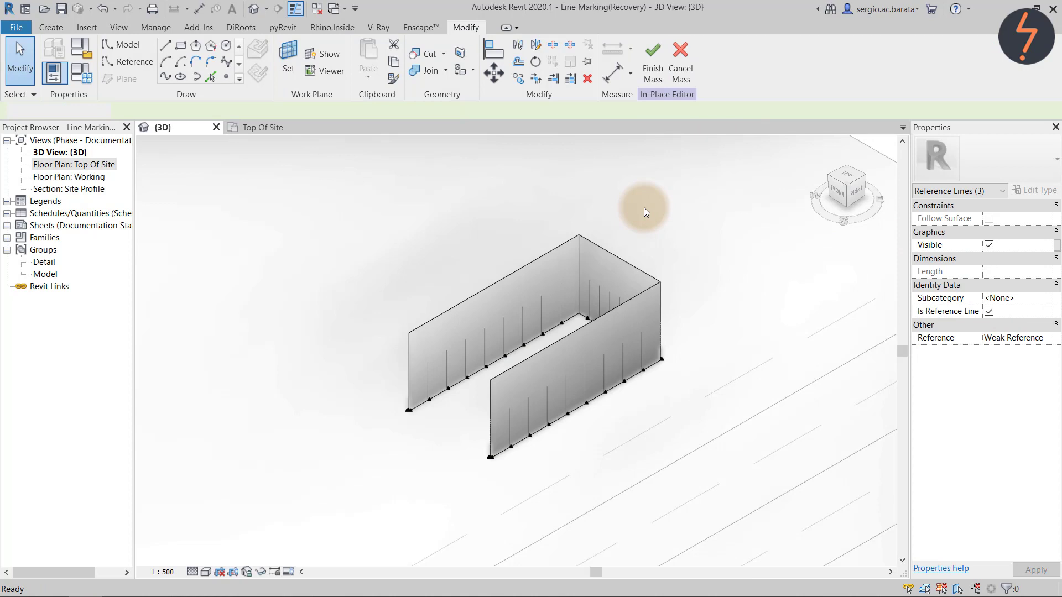
{"action": "left_click", "coordinate": [615, 250]}
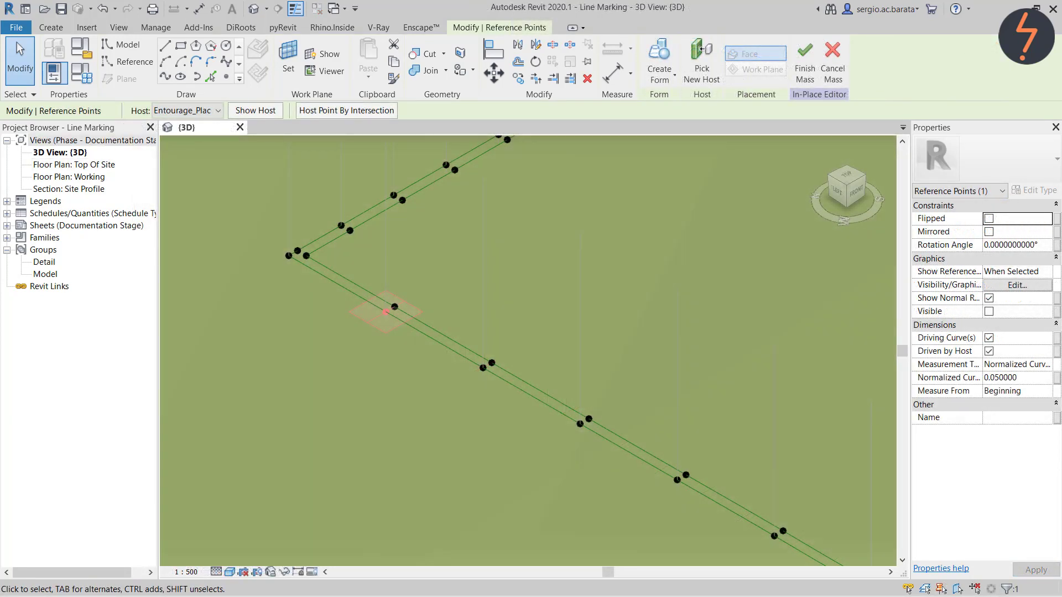
- Use a reference point as the work plane and set Family Types Offset to 100.0
{"action": "left_click", "coordinate": [285, 65]}
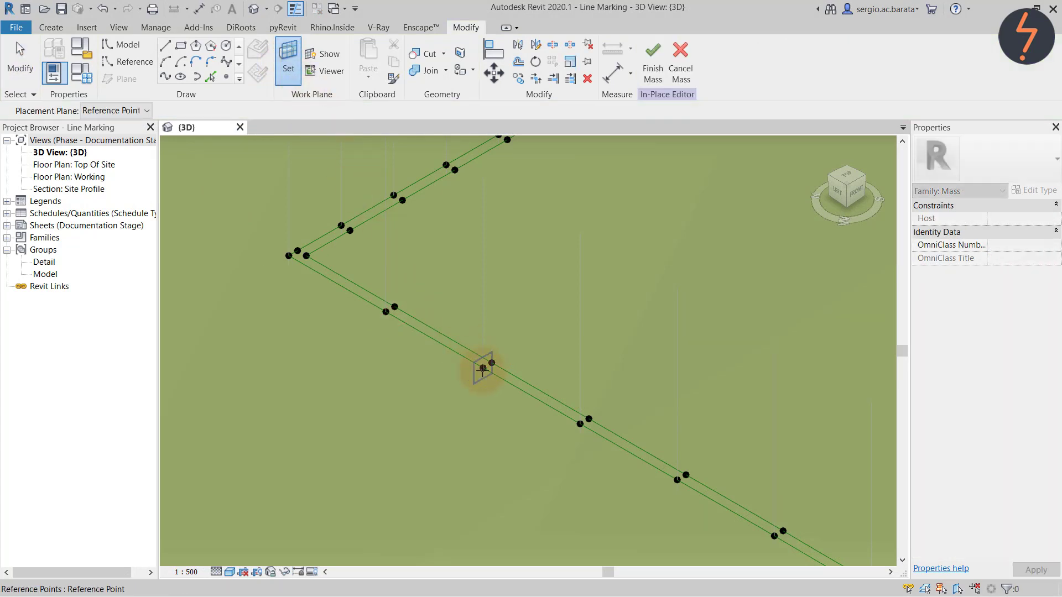
{"action": "left_click", "coordinate": [482, 370]}
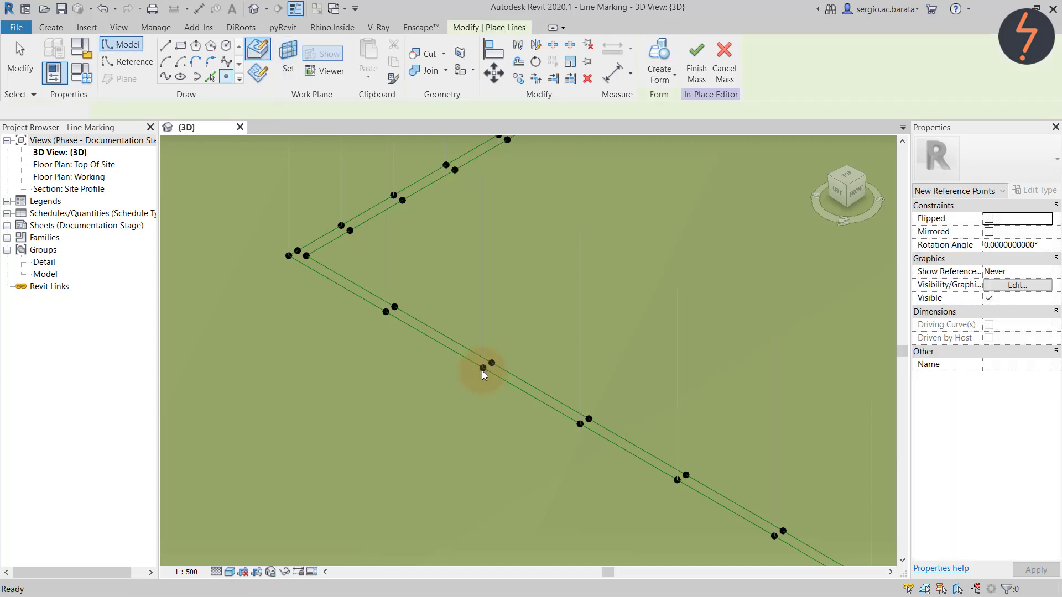
{"action": "left_click", "coordinate": [82, 83]}
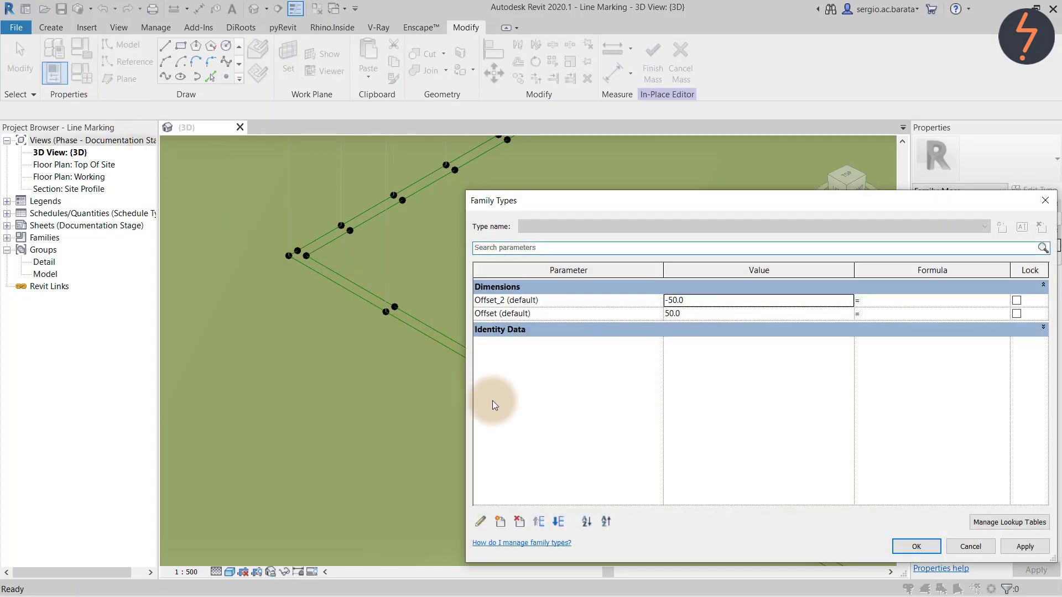
{"action": "left_click", "coordinate": [705, 311]}
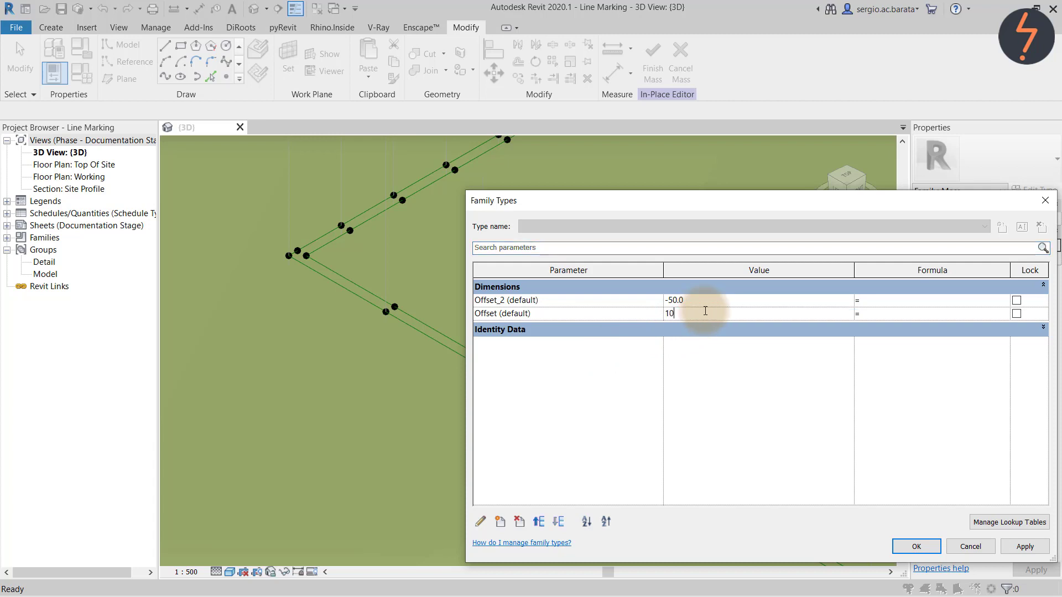
{"action": "left_click", "coordinate": [1020, 548]}
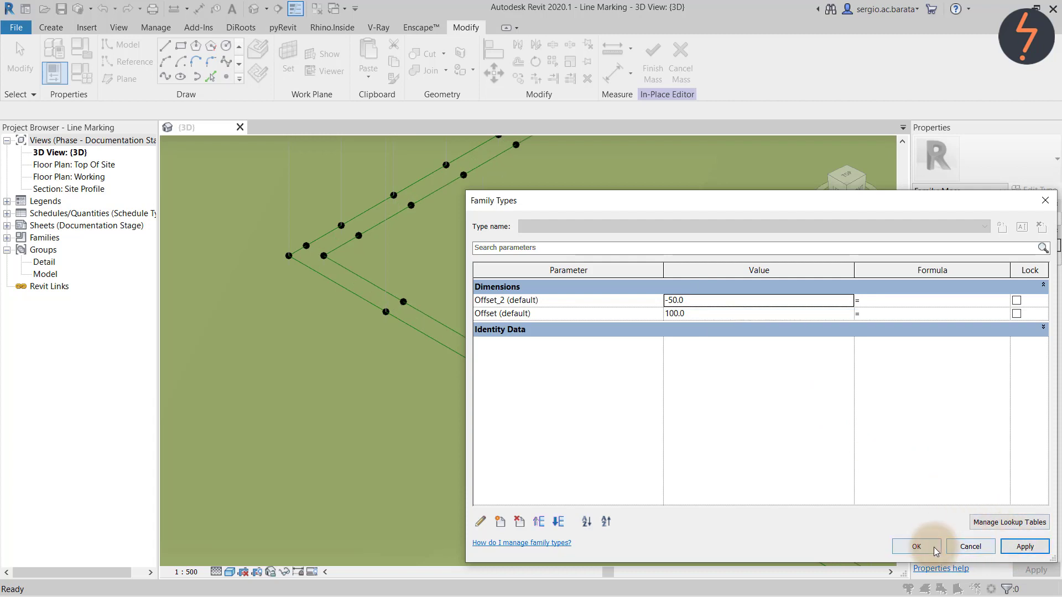
{"action": "left_click", "coordinate": [933, 546]}
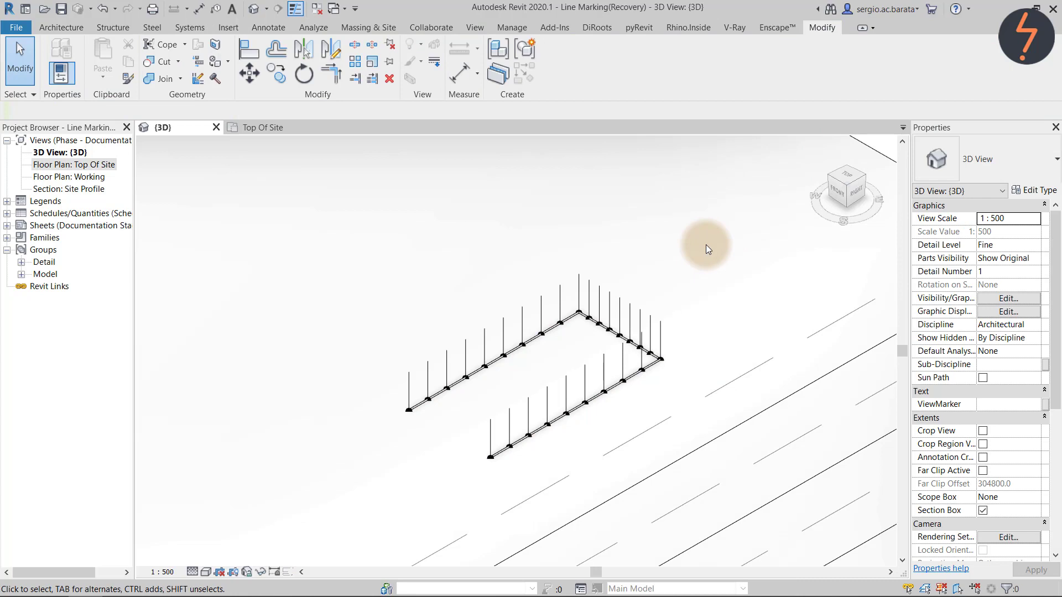
{"action": "left_click", "coordinate": [409, 377]}
{"action": "left_click_drag", "start_coordinate": [409, 378], "coordinate": [411, 339]}
{"action": "left_click", "coordinate": [423, 320]}
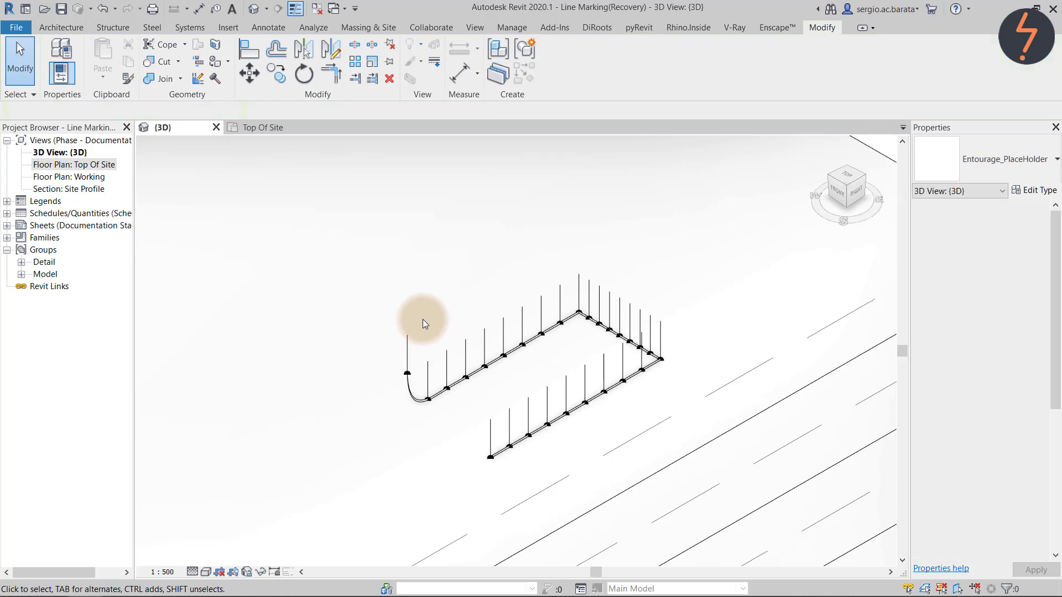
{"action": "left_click", "coordinate": [447, 366]}
{"action": "left_click_drag", "start_coordinate": [446, 367], "coordinate": [461, 309]}
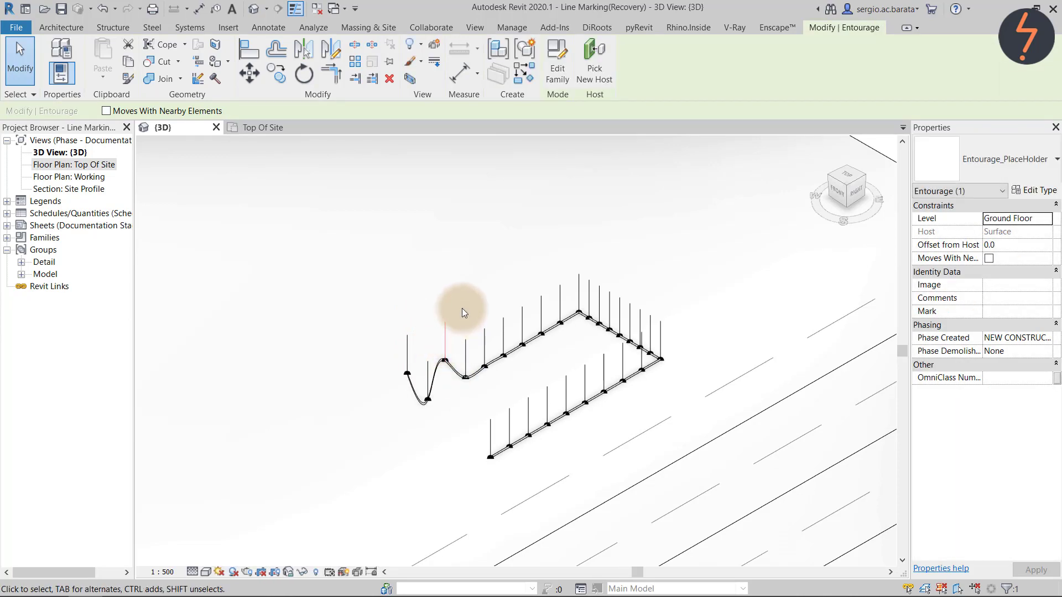
{"action": "left_click", "coordinate": [462, 308]}
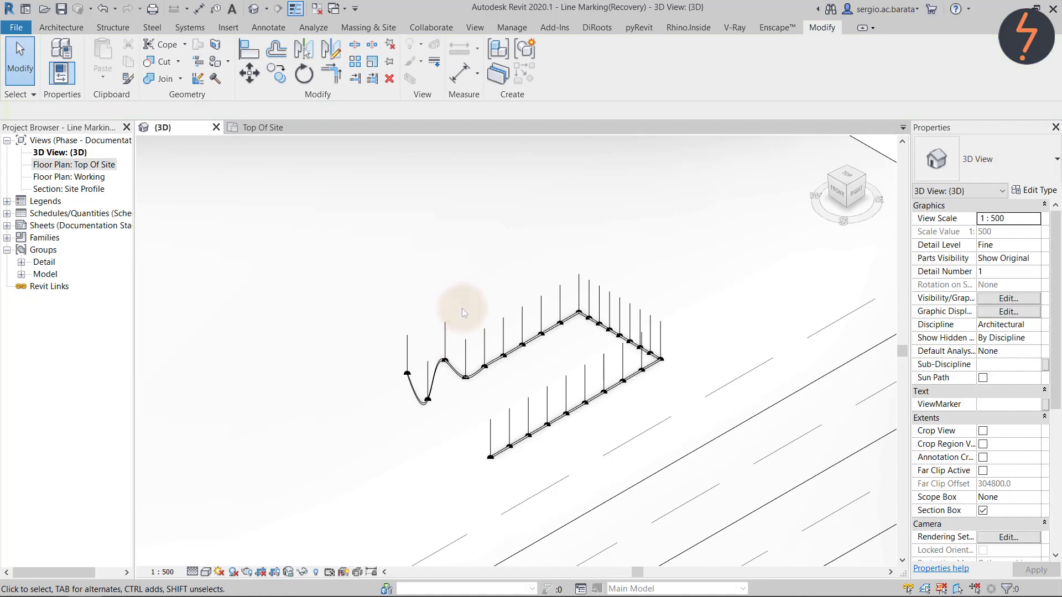
{"action": "key", "text": "ctrl+z"}
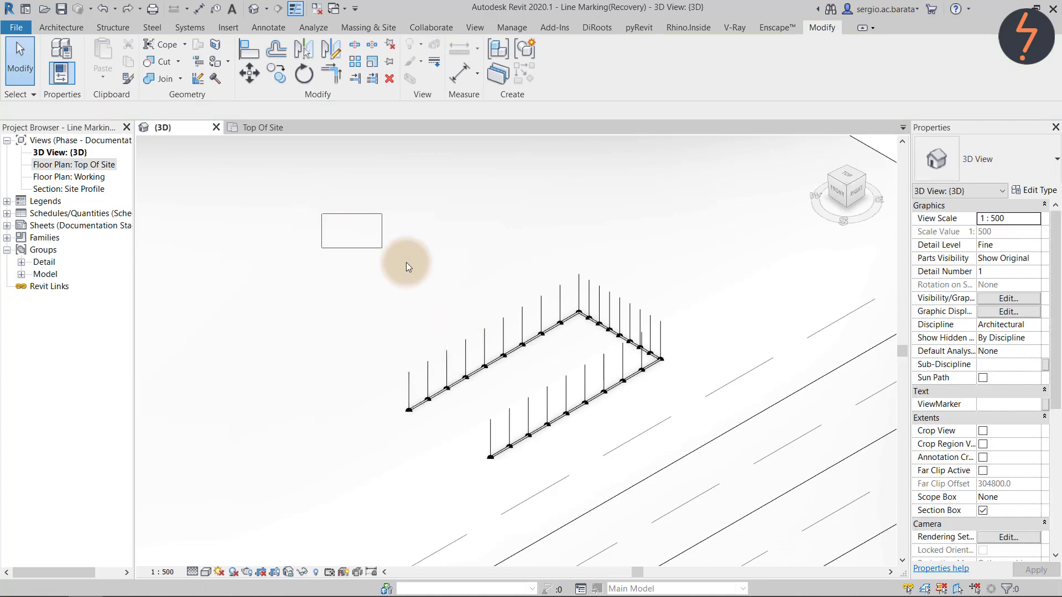
{"action": "mouse_move", "coordinate": [406, 262]}
{"action": "left_mouse_down"}
{"action": "mouse_move", "coordinate": [685, 466]}
{"action": "mouse_move", "coordinate": [718, 510]}
{"action": "left_mouse_up"}
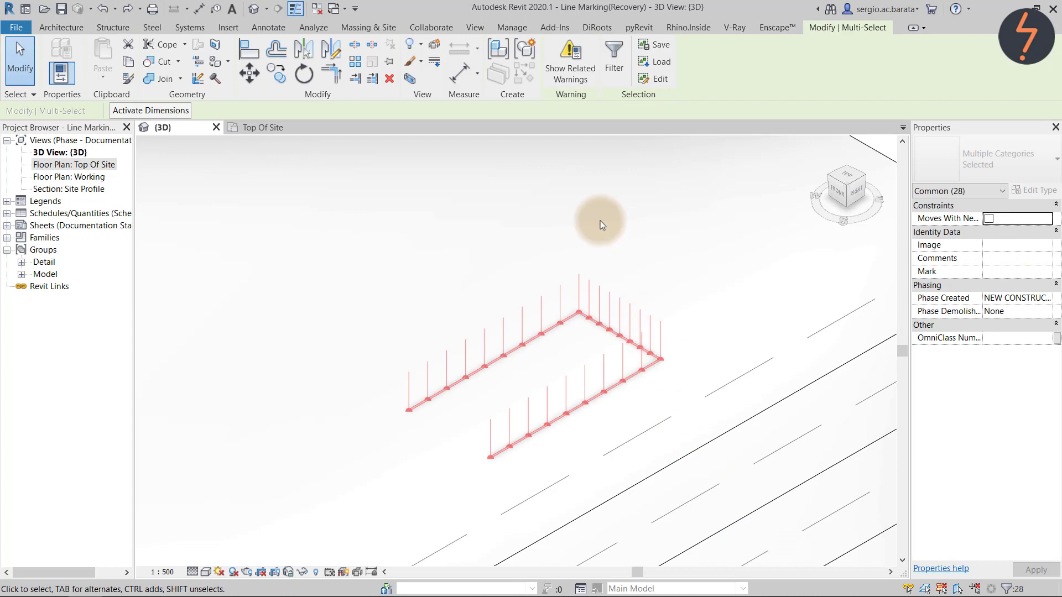
- Group the selected elements under the name 'Car Park'
{"action": "left_click", "coordinate": [527, 48]}
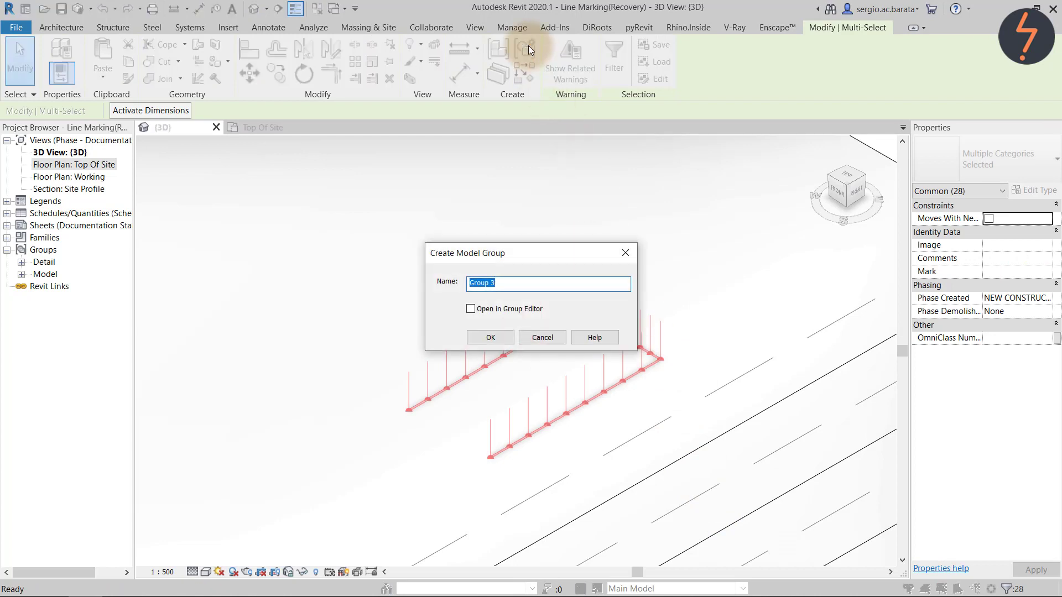
{"action": "key", "text": "BackSpace"}
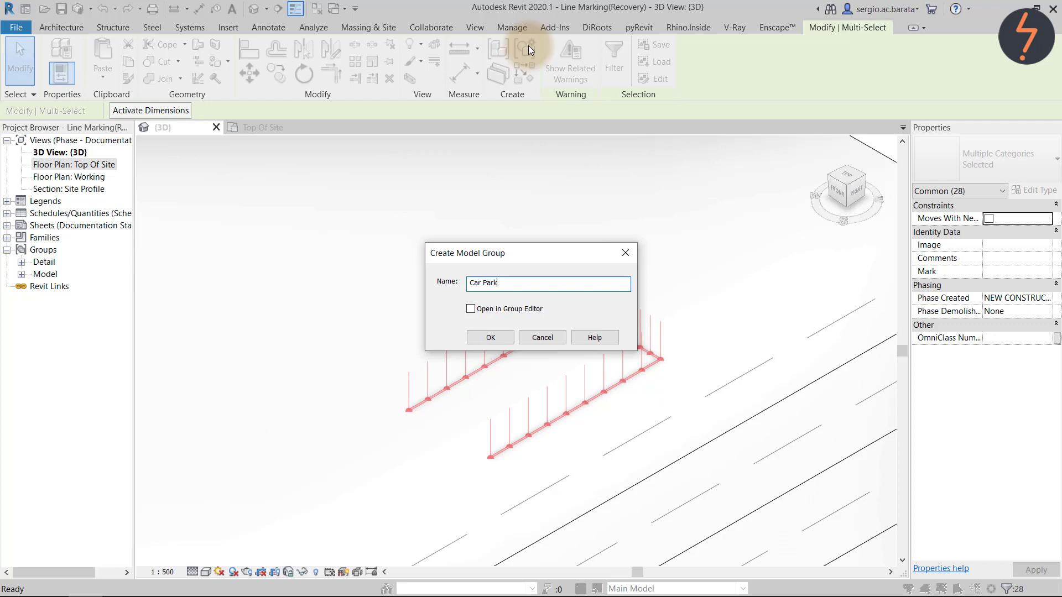
{"action": "type", "text": "Car Park"}
{"action": "left_click", "coordinate": [496, 335]}
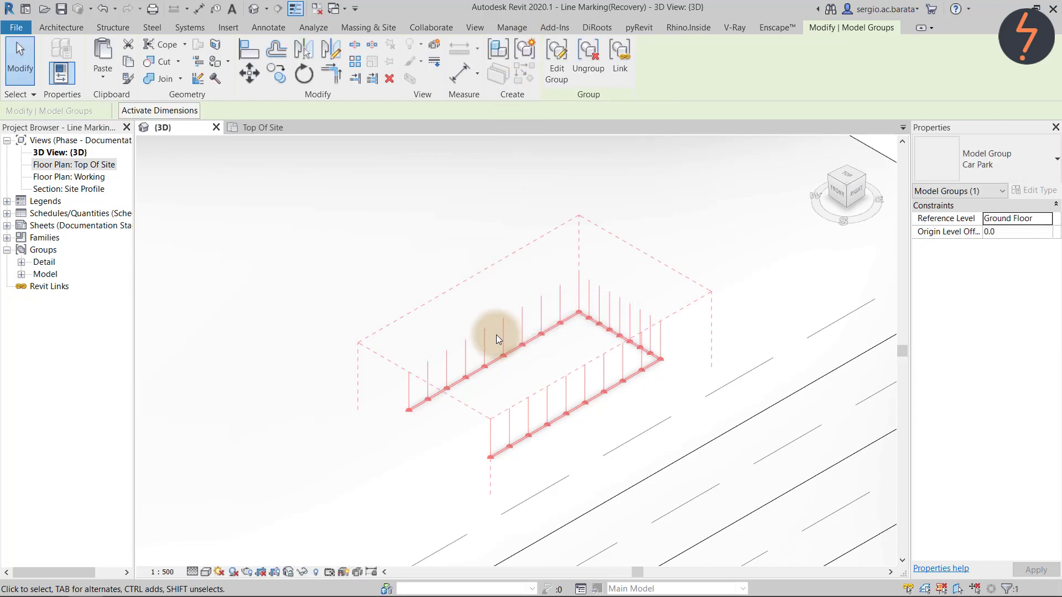
{"action": "key", "text": "Escape"}
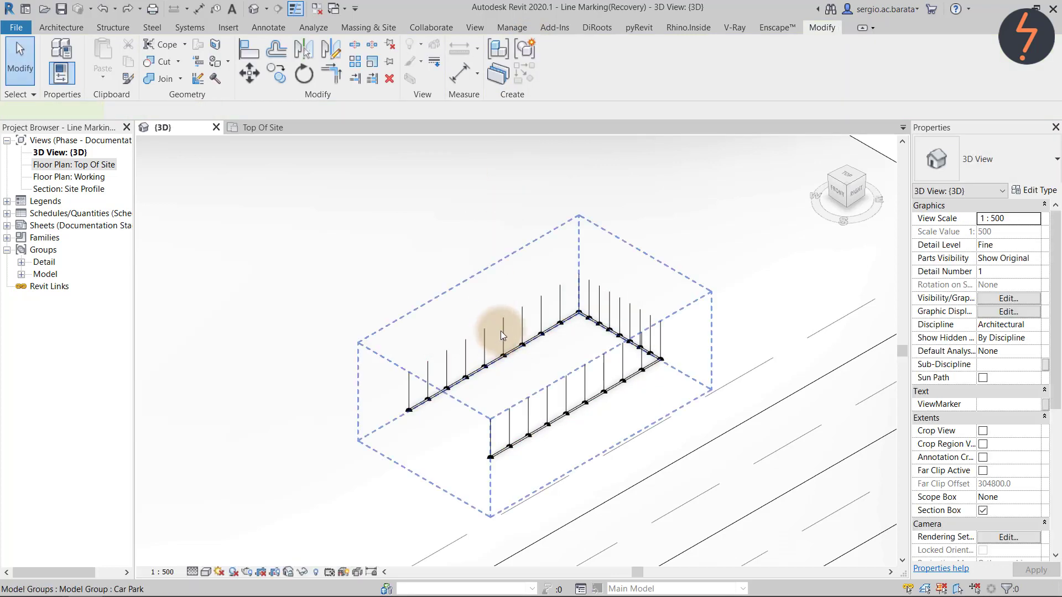
- Nudge the Car Park group five steps right, one back left, then deselect it
{"action": "left_click", "coordinate": [500, 331]}
{"action": "key", "text": "Right"}
{"action": "key", "text": "Right"}
{"action": "key", "text": "Right"}
{"action": "key", "text": "Right"}
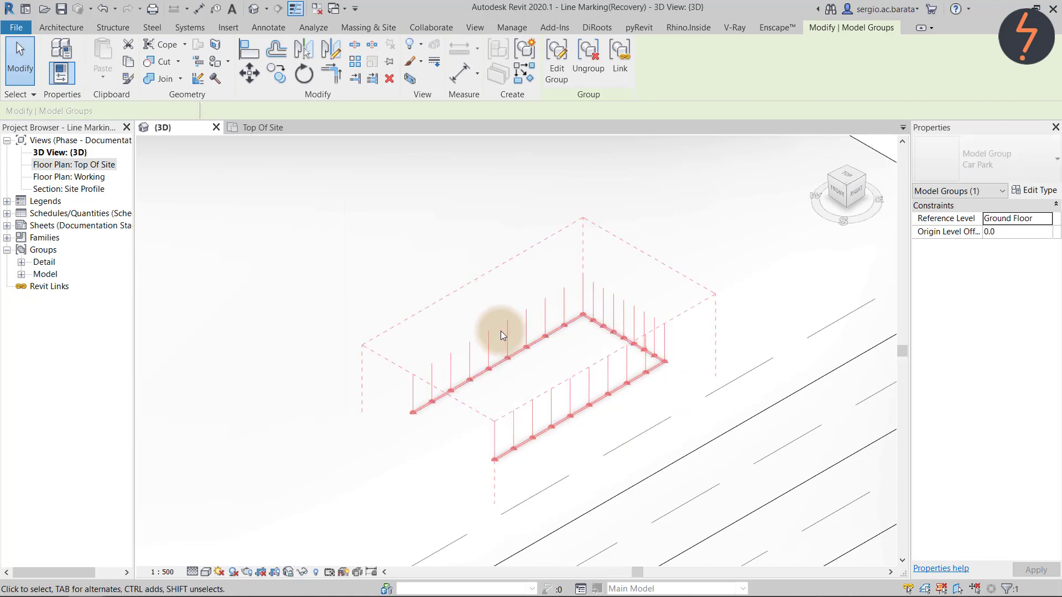
{"action": "key", "text": "Right"}
{"action": "key", "text": "Right"}
{"action": "key", "text": "Right"}
{"action": "key", "text": "Right"}
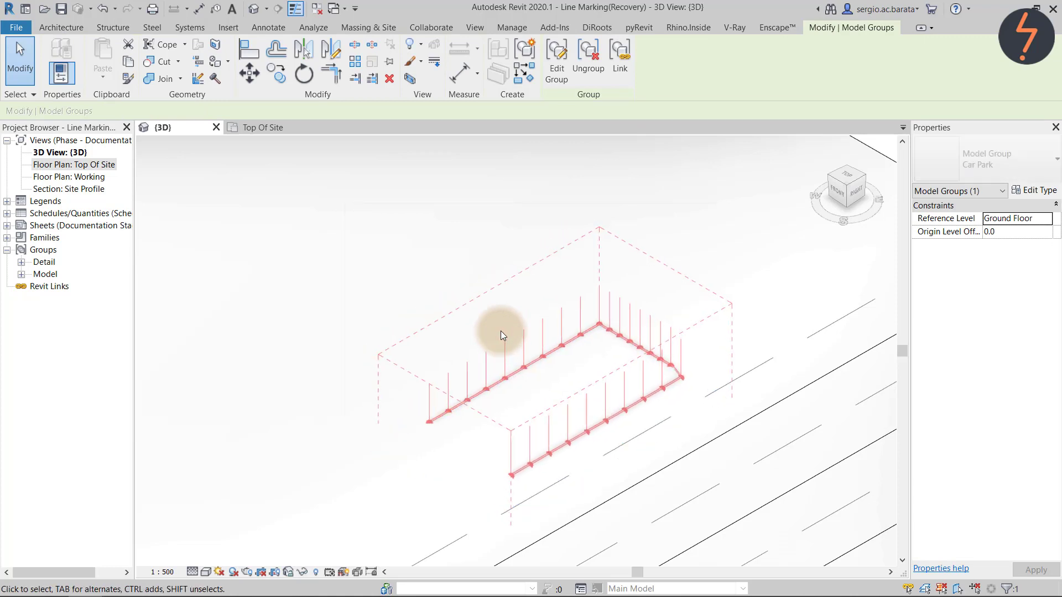
{"action": "key", "text": "Right"}
{"action": "key", "text": "Right"}
{"action": "key", "text": "Right"}
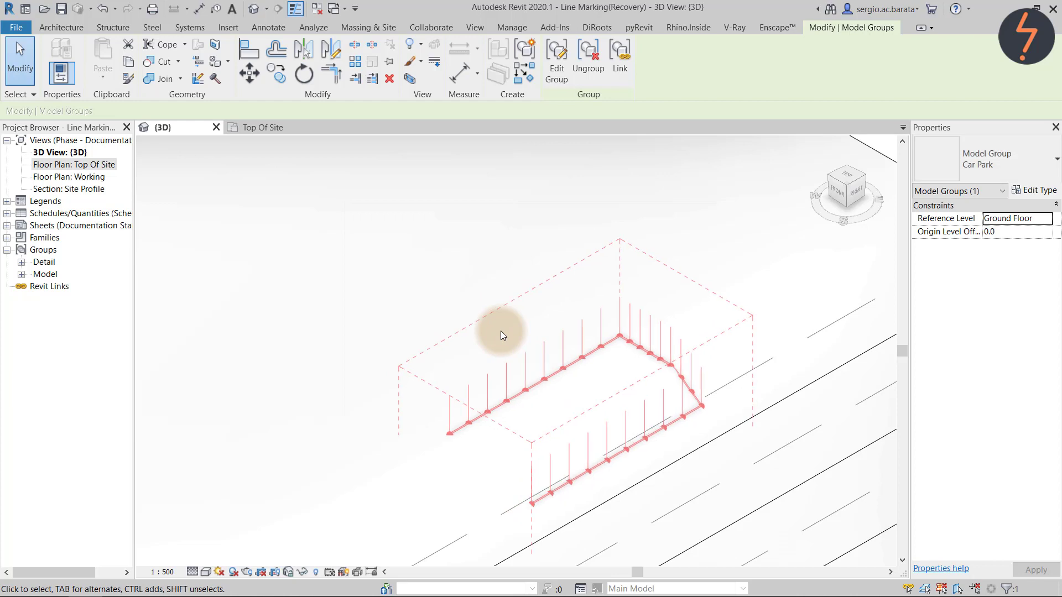
{"action": "key", "text": "Right"}
{"action": "key", "text": "Right"}
{"action": "key", "text": "Right"}
{"action": "key", "text": "Right"}
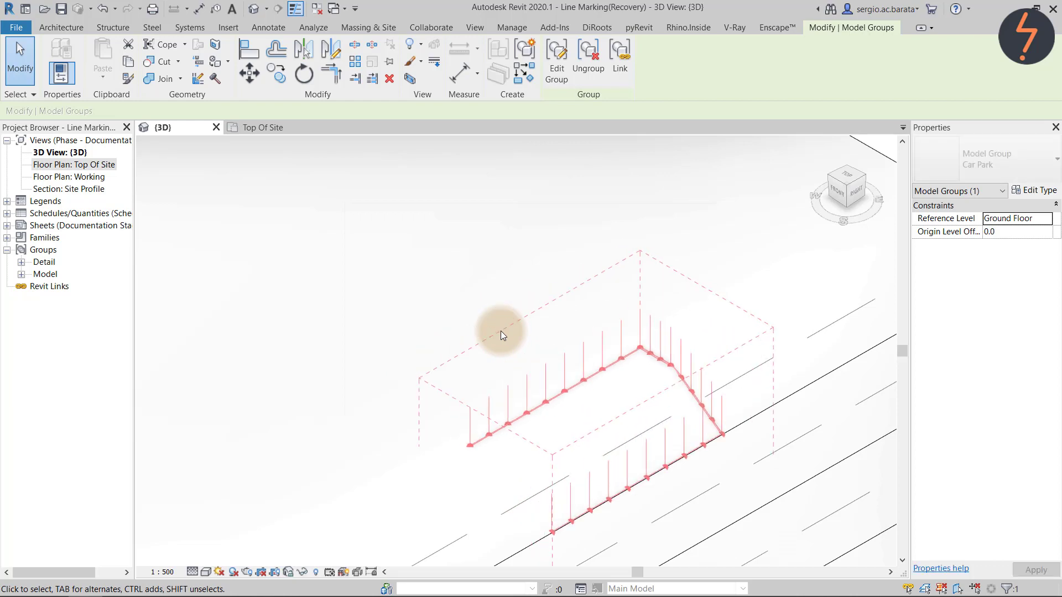
{"action": "key", "text": "Right"}
{"action": "key", "text": "Right"}
{"action": "key", "text": "Right"}
{"action": "key", "text": "Right"}
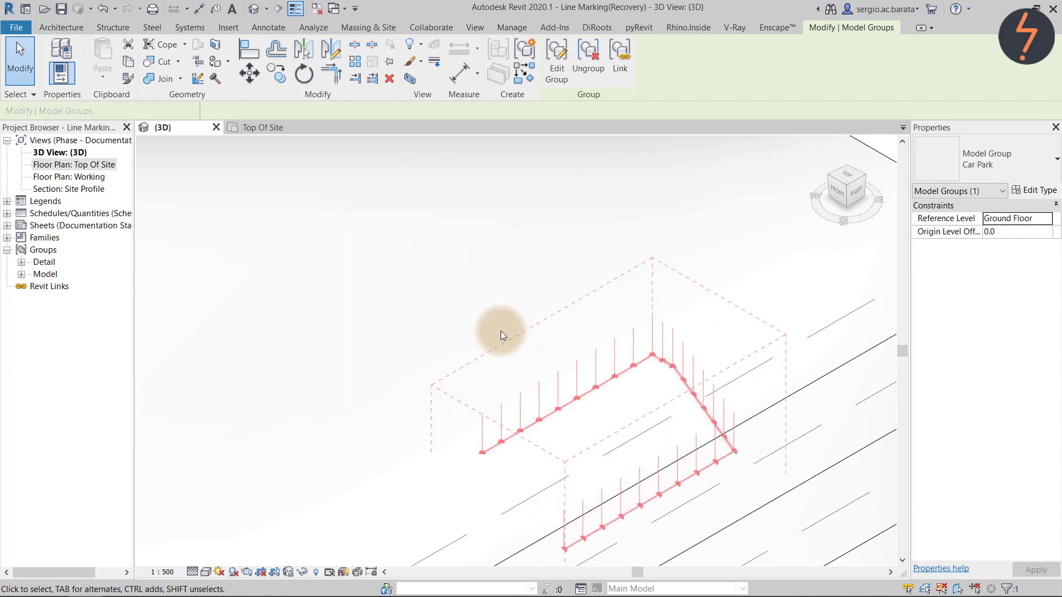
{"action": "key", "text": "Left"}
{"action": "key", "text": "Left"}
{"action": "key", "text": "Left"}
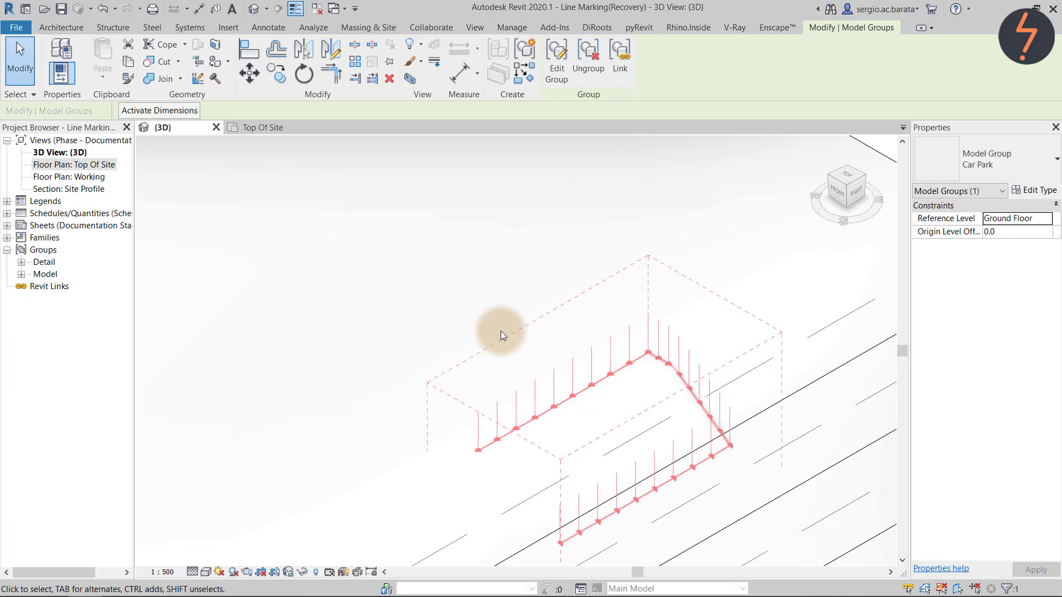
{"action": "key", "text": "Escape"}
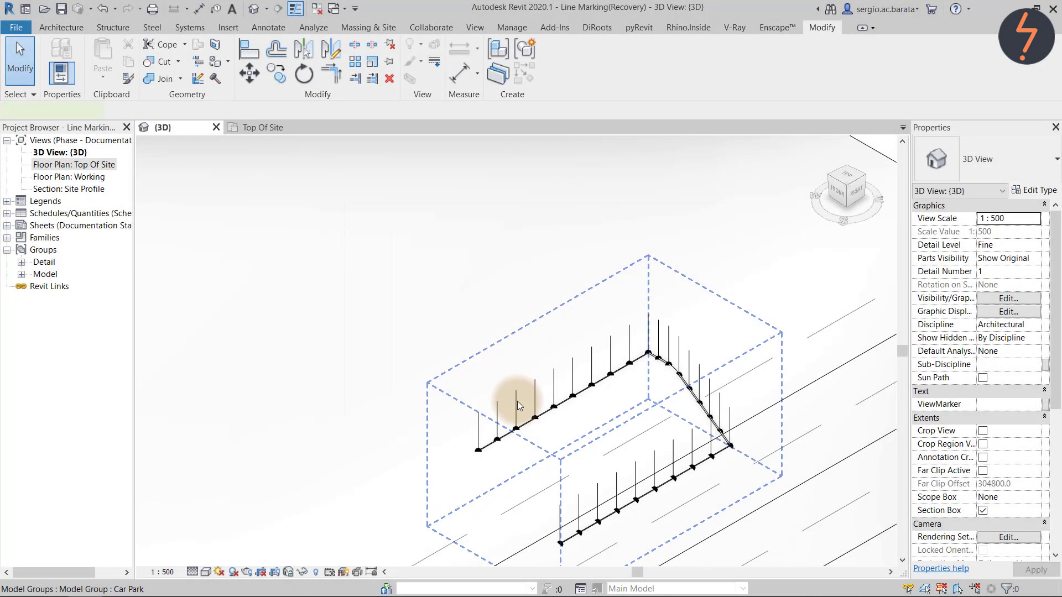
- Edit the Car Park group and open a placeholder post's family for editing
{"action": "left_click", "coordinate": [515, 395]}
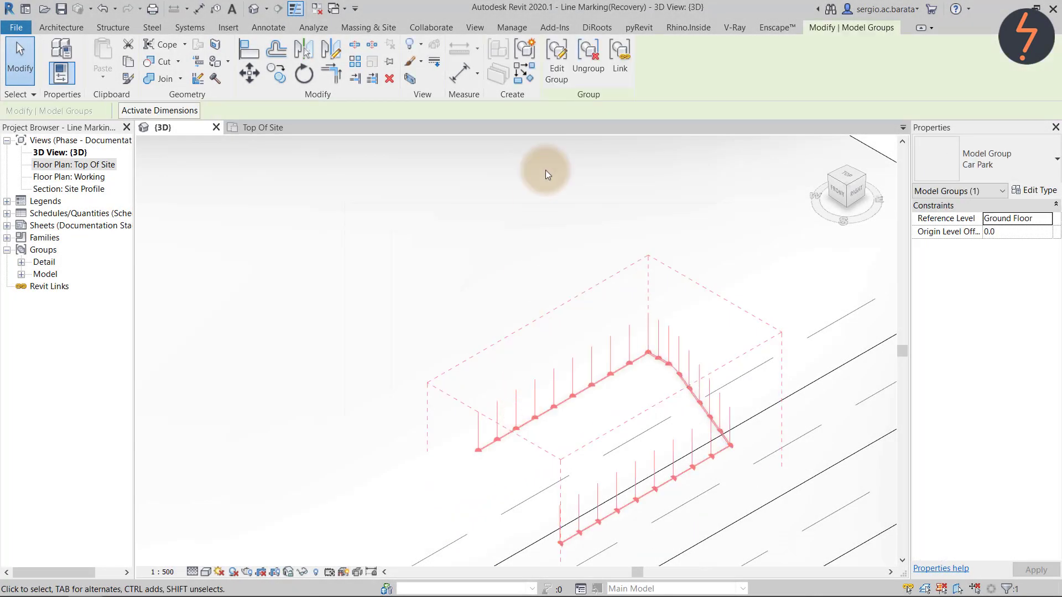
{"action": "left_click", "coordinate": [555, 72]}
{"action": "left_click", "coordinate": [516, 402]}
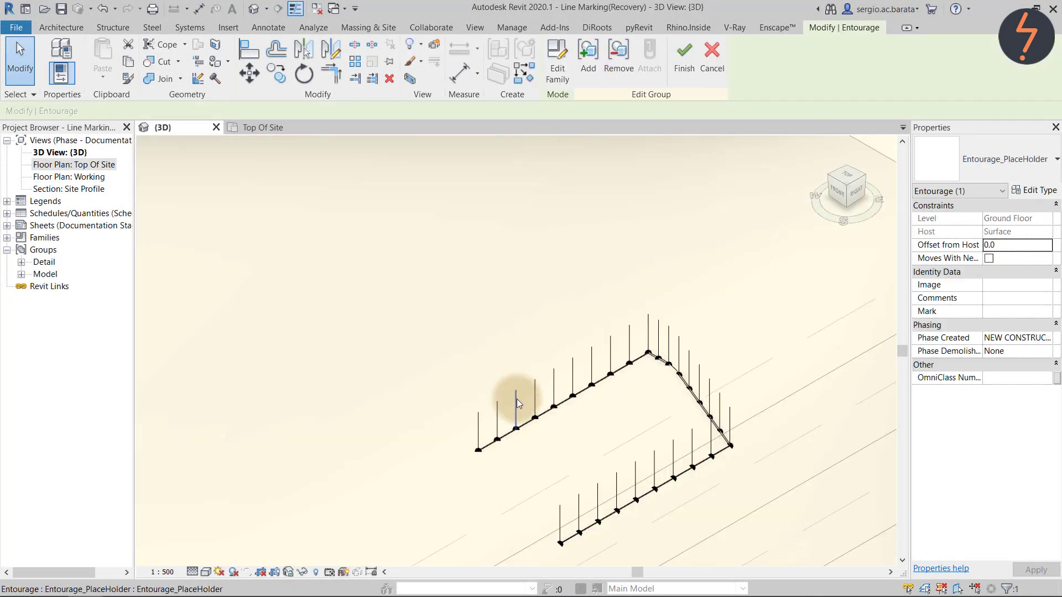
{"action": "left_click", "coordinate": [557, 61]}
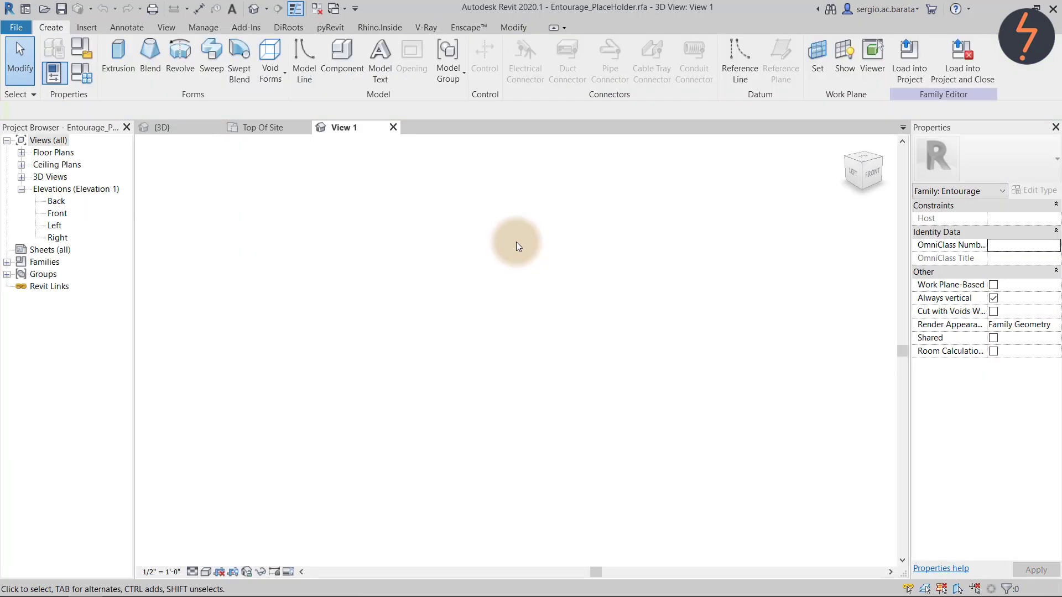
- Show the family's Front elevation and review its Family Category and Parameters
{"action": "double_click", "coordinate": [56, 213]}
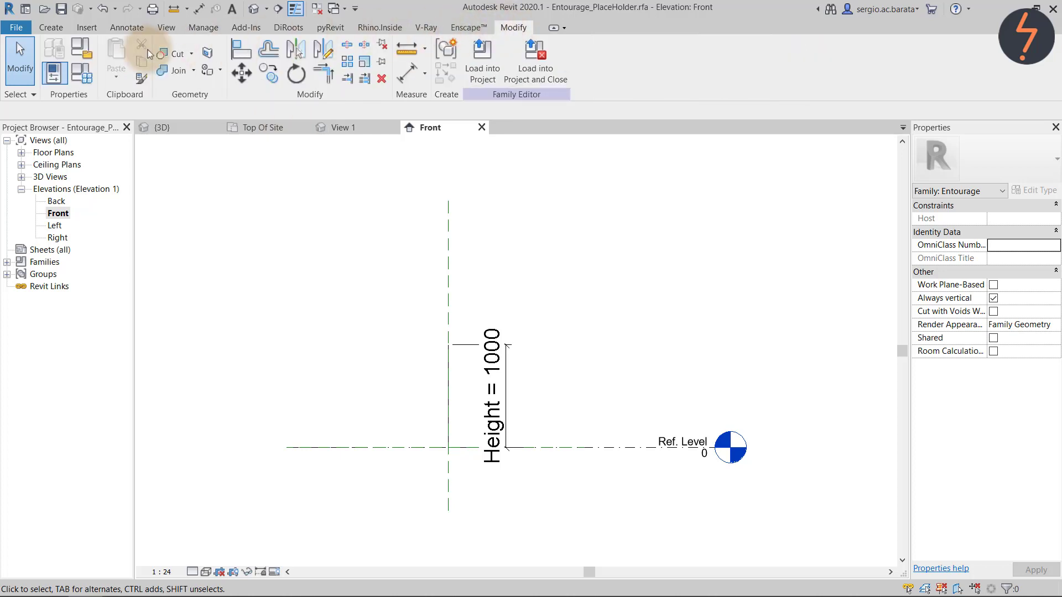
{"action": "left_click", "coordinate": [79, 51]}
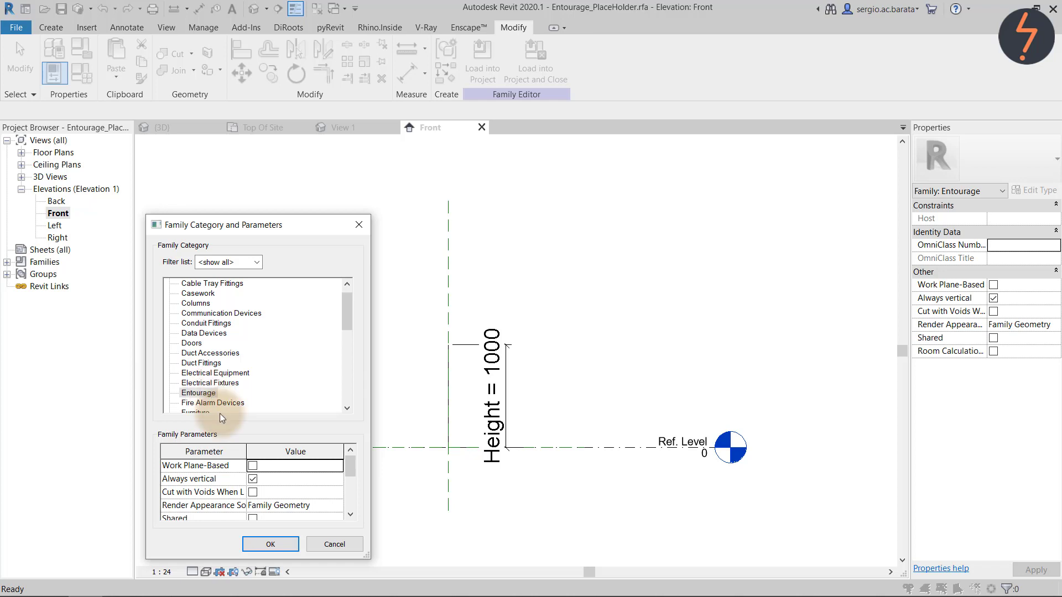
{"action": "left_click", "coordinate": [268, 544]}
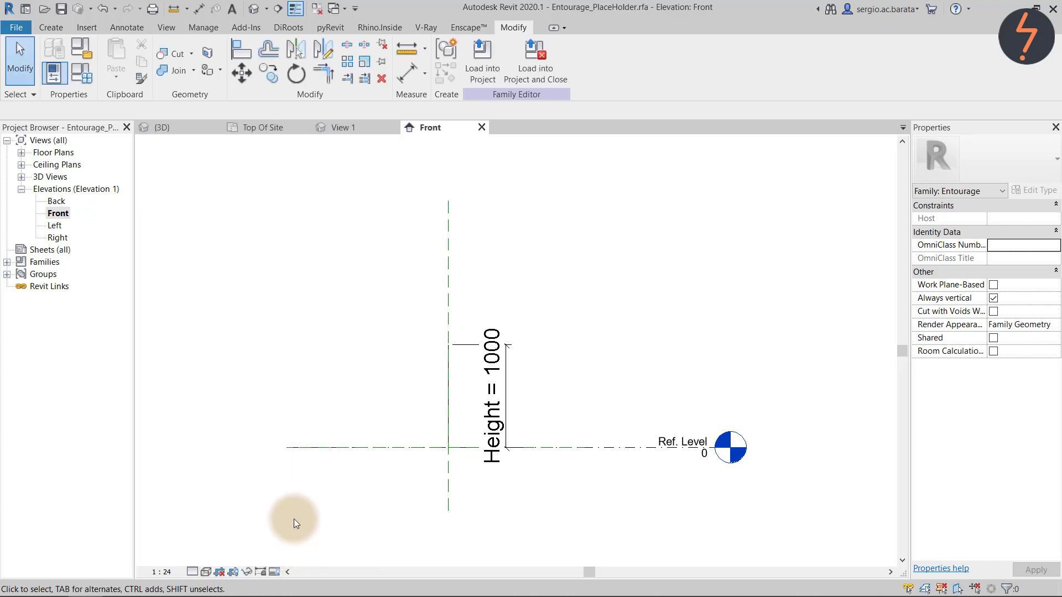
- Open Object Styles from Manage and pick the Entourage Hide subcategory
{"action": "left_click", "coordinate": [196, 30]}
{"action": "left_click", "coordinate": [93, 62]}
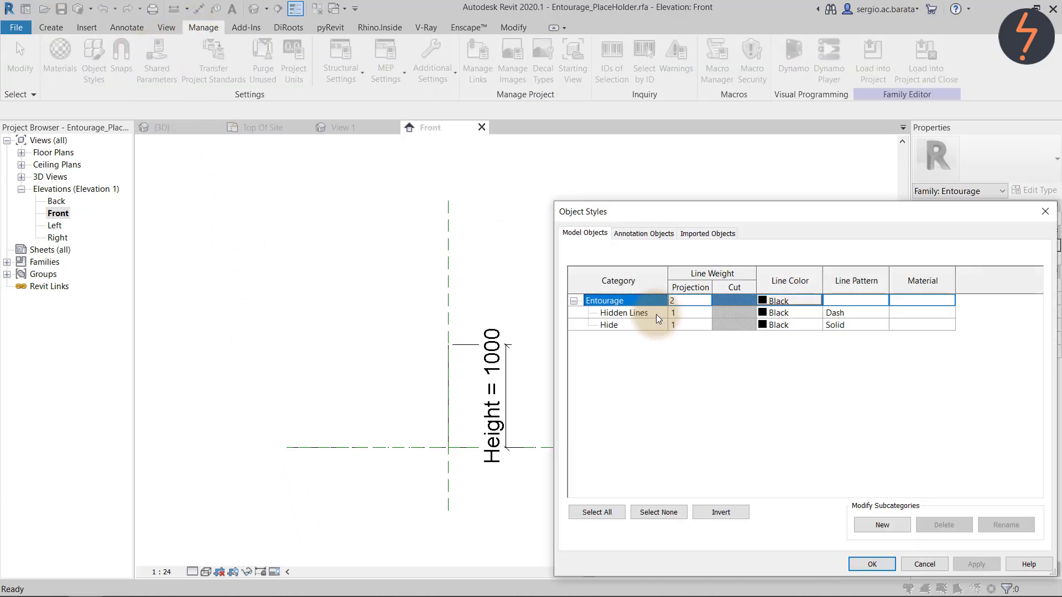
{"action": "left_click", "coordinate": [630, 323]}
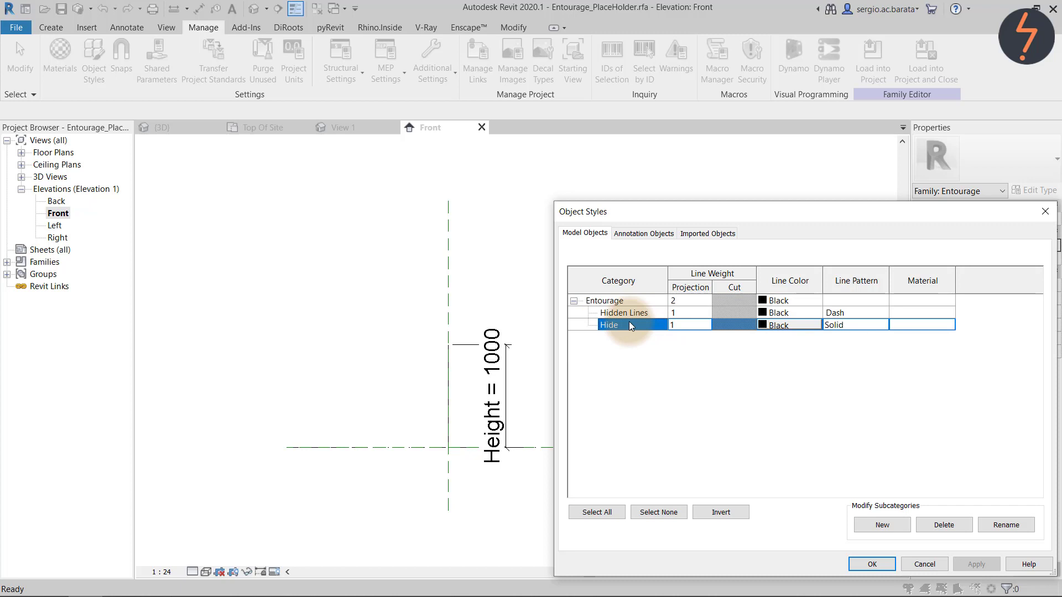
- Confirm the vertical model line uses the Hide subcategory, then return to the {3D} view
{"action": "left_click", "coordinate": [877, 563]}
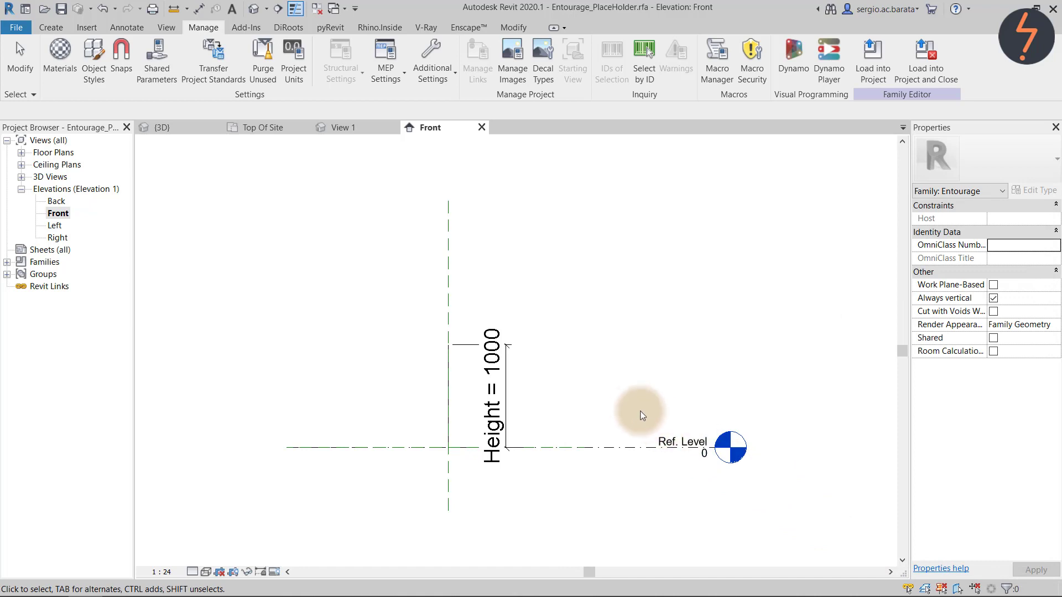
{"action": "left_click", "coordinate": [444, 379]}
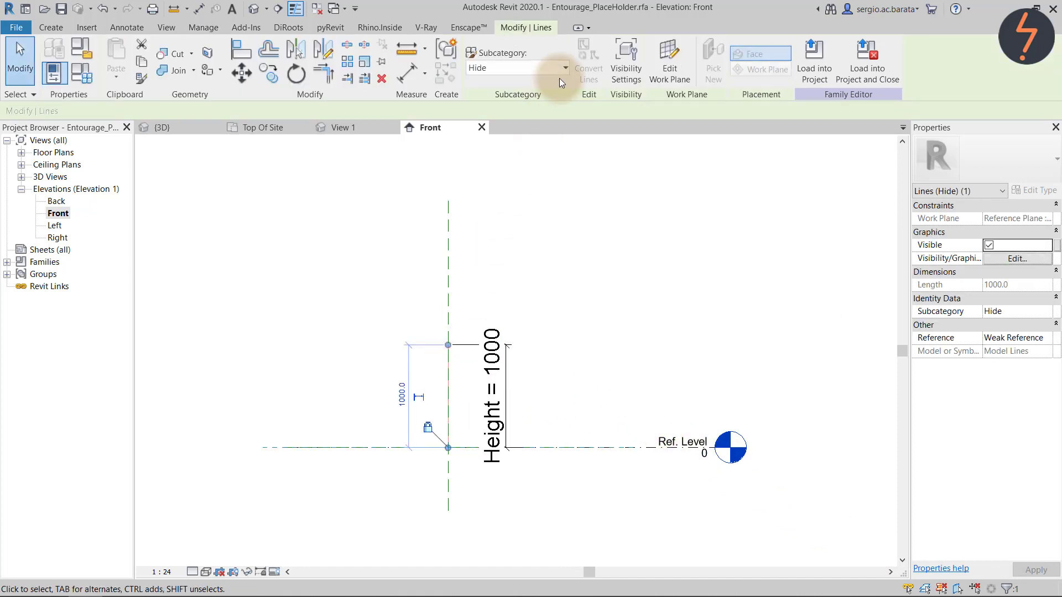
{"action": "left_click", "coordinate": [566, 188]}
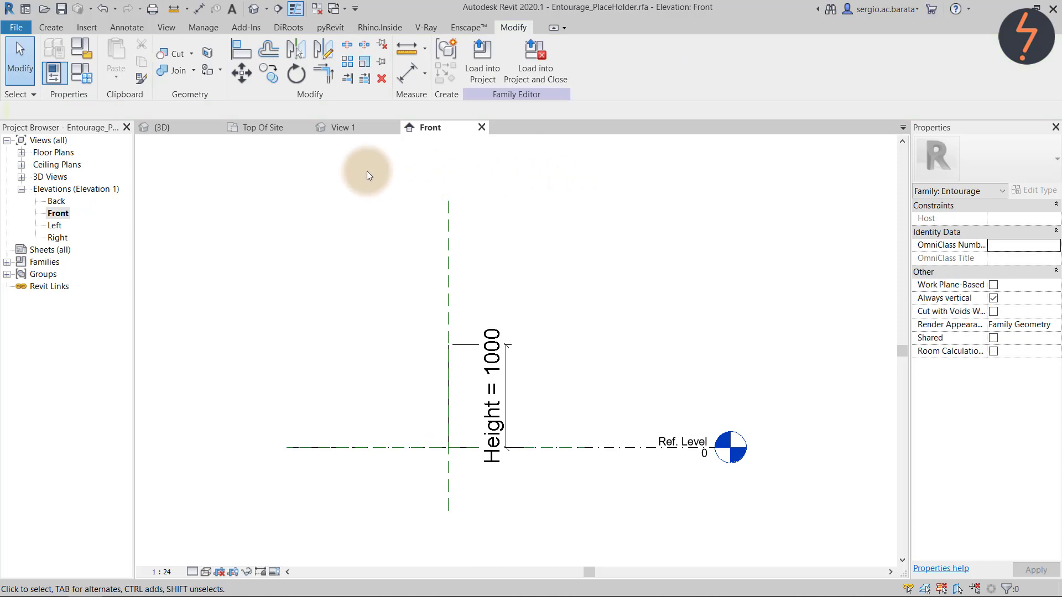
{"action": "left_click", "coordinate": [196, 131]}
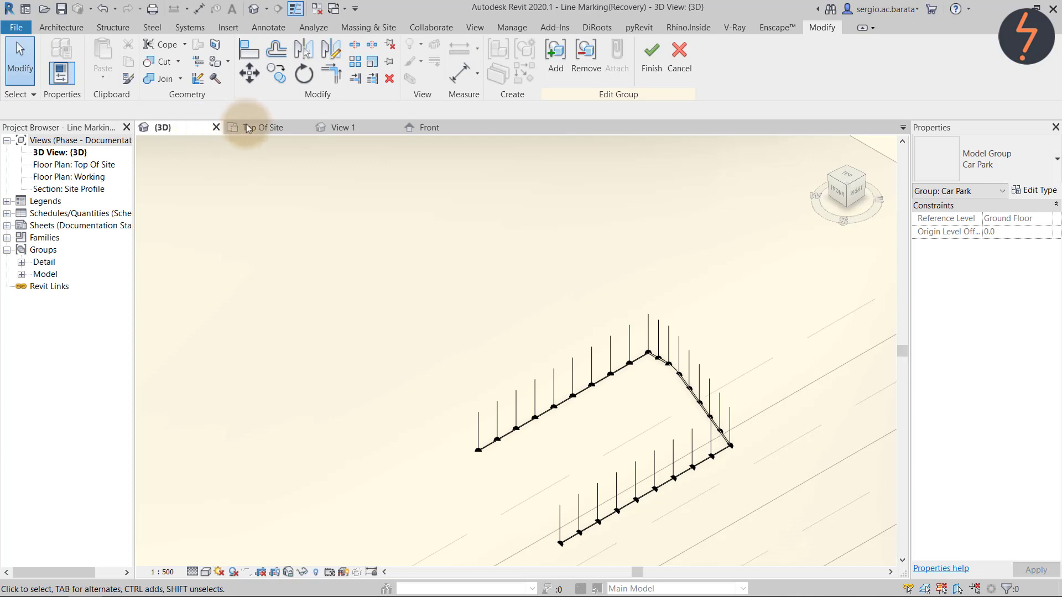
- Finish the Car Park group edit and turn off Entourage's Hide subcategory in the 3D view
{"action": "left_click", "coordinate": [652, 68]}
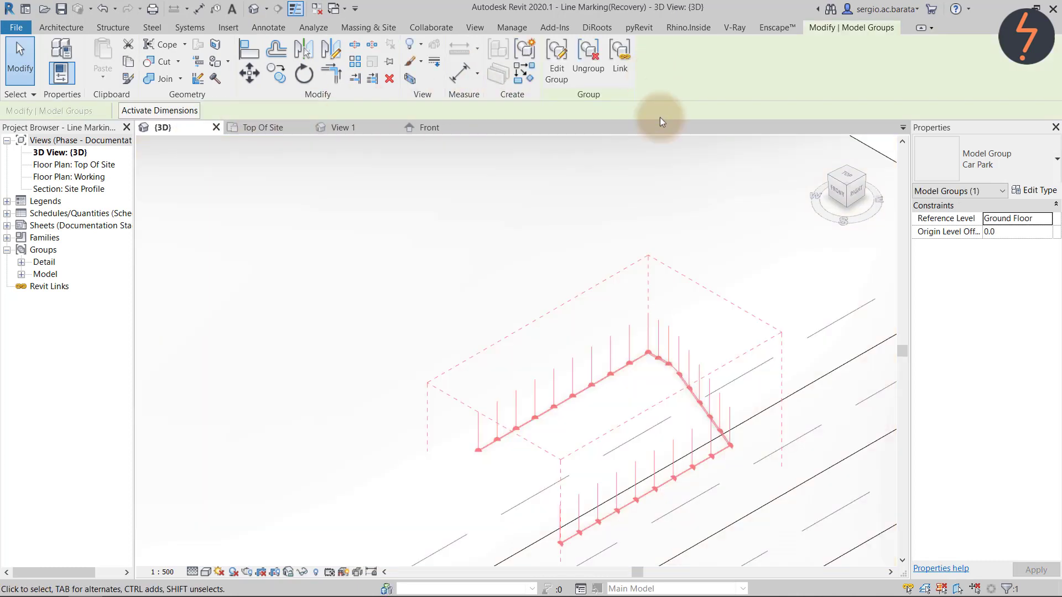
{"action": "left_click", "coordinate": [682, 243]}
{"action": "key", "text": "v"}
{"action": "key", "text": "g"}
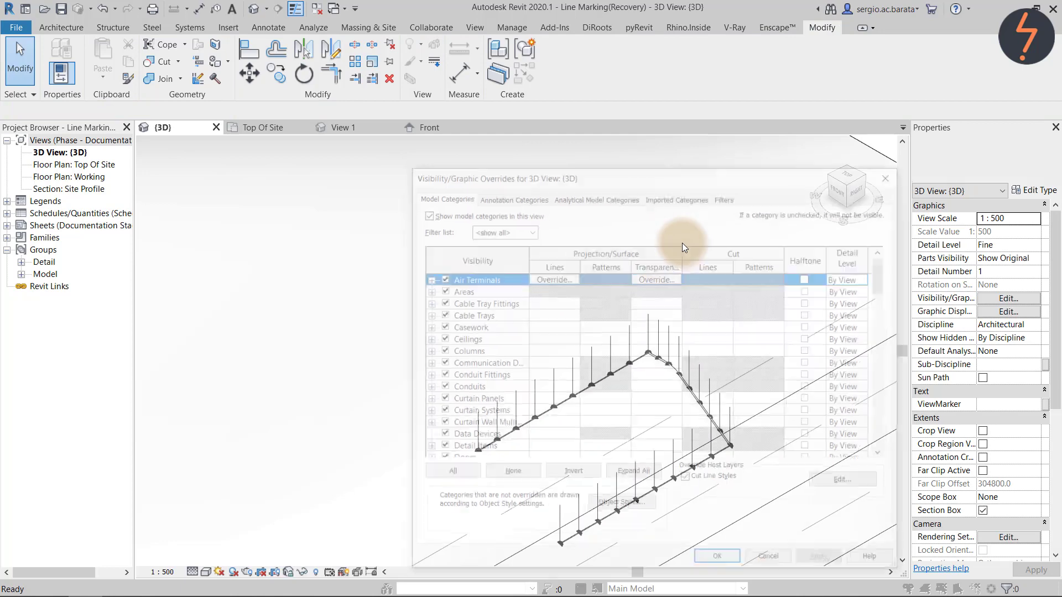
{"action": "left_click", "coordinate": [494, 338]}
{"action": "scroll", "coordinate": [492, 333], "scroll_direction": "down", "scroll_amount": 4}
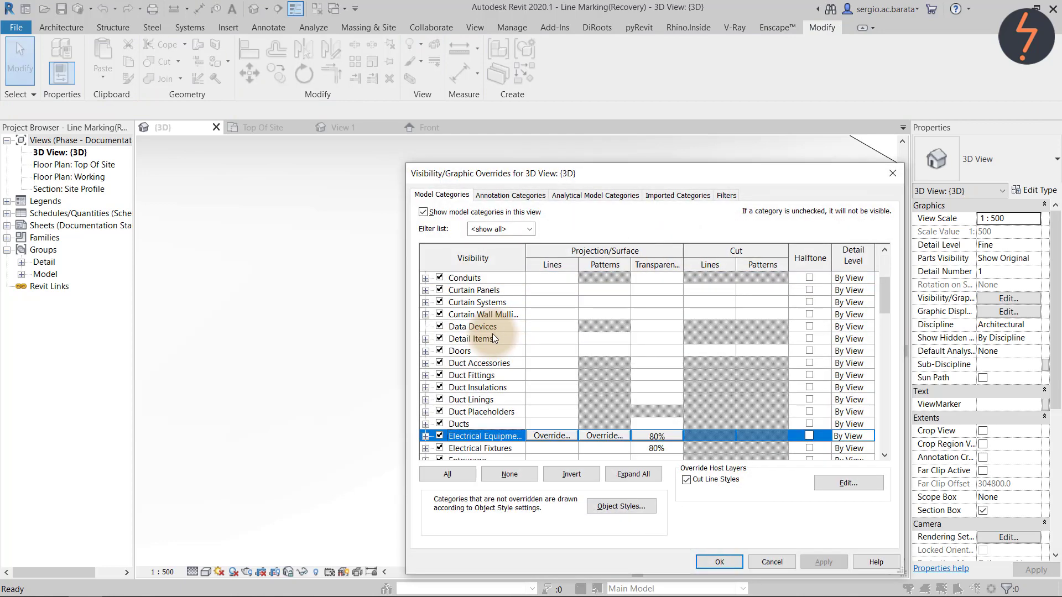
{"action": "left_click", "coordinate": [459, 411]}
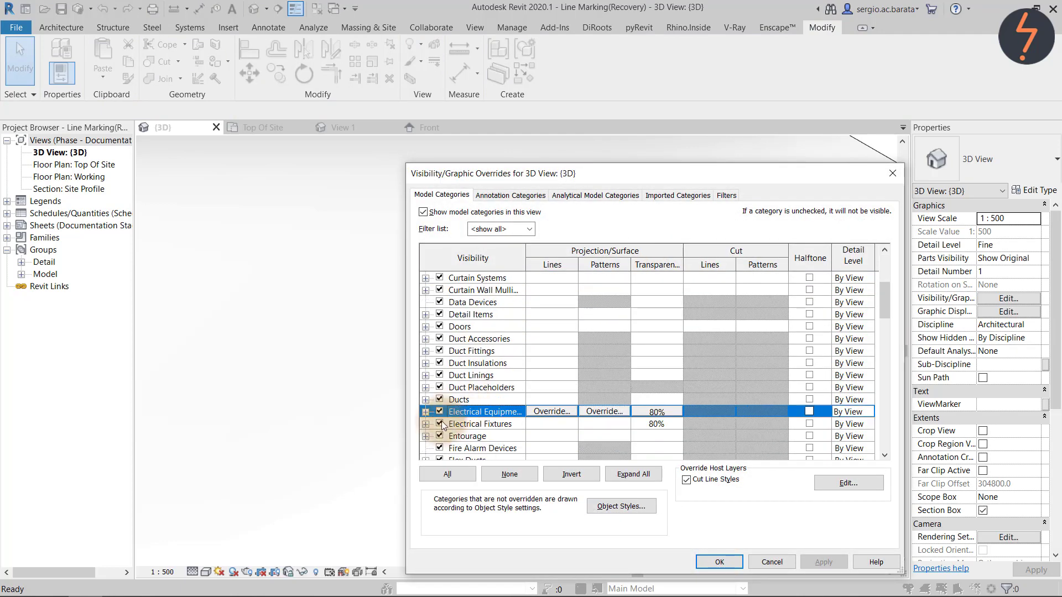
{"action": "left_click", "coordinate": [426, 436]}
{"action": "left_click", "coordinate": [453, 412]}
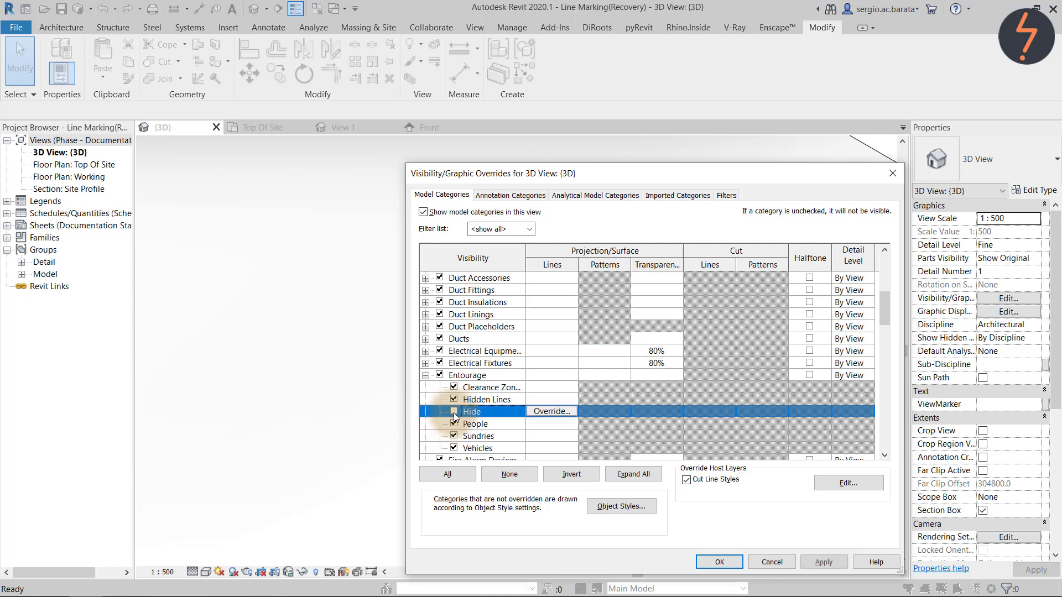
{"action": "left_click", "coordinate": [821, 562]}
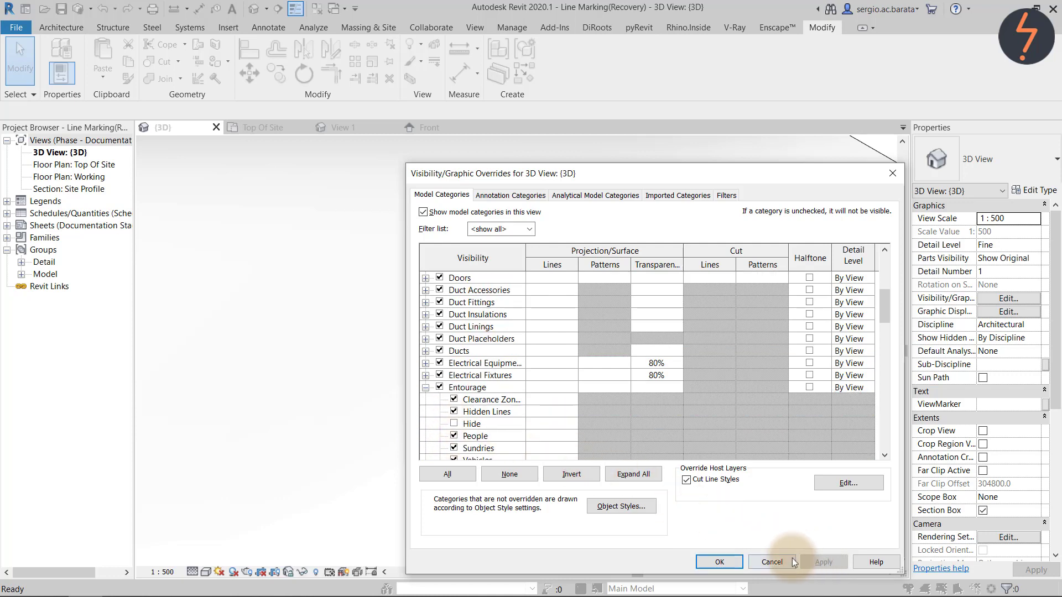
{"action": "left_click", "coordinate": [729, 562]}
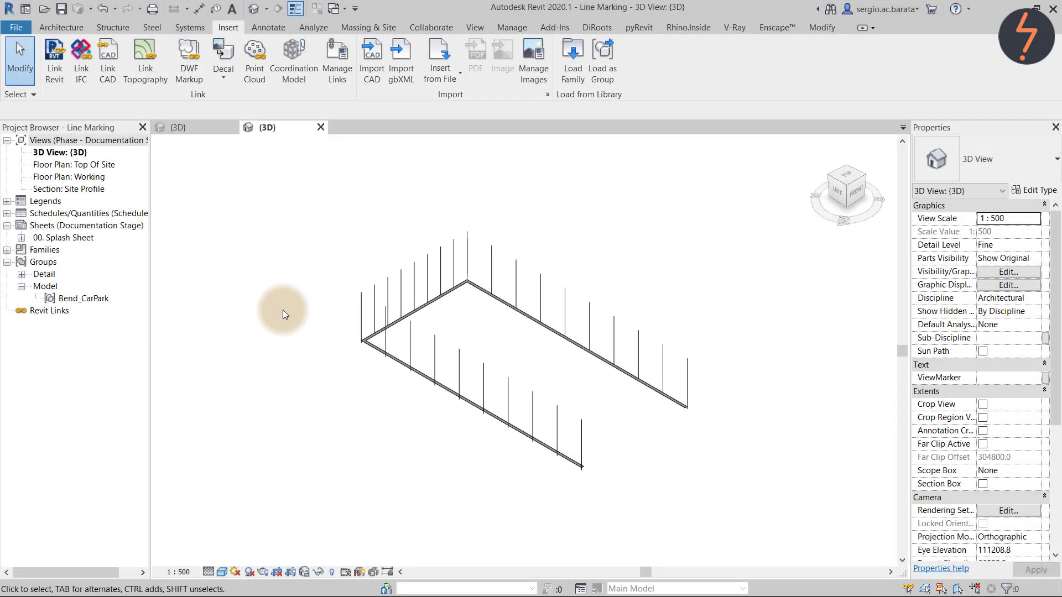
- Save the Bend_CarPark group as a project file on the Desktop under its group name
{"action": "left_click", "coordinate": [361, 318]}
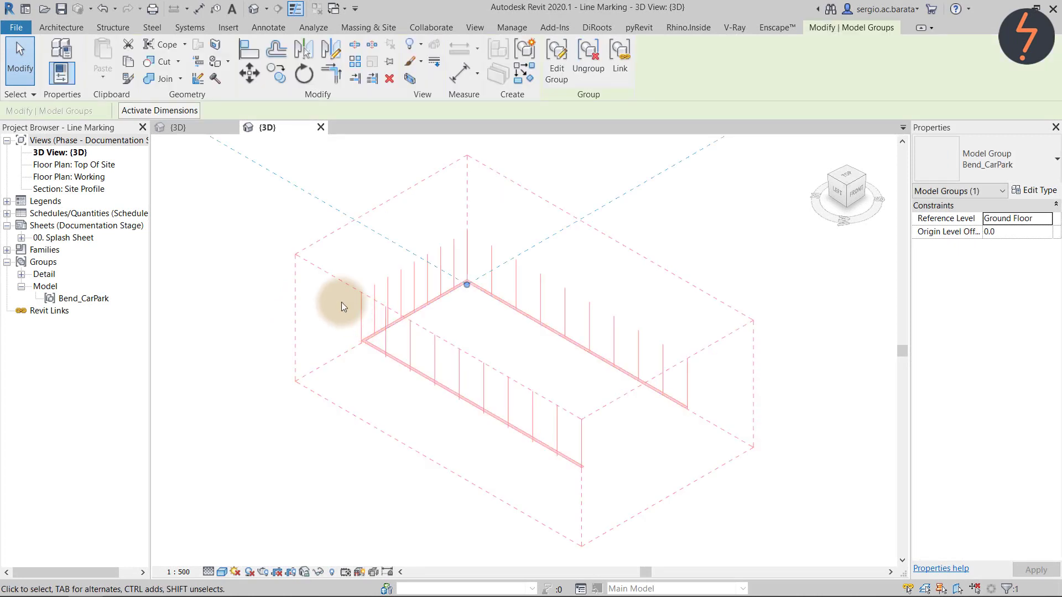
{"action": "left_click", "coordinate": [21, 29]}
{"action": "mouse_move", "coordinate": [50, 206]}
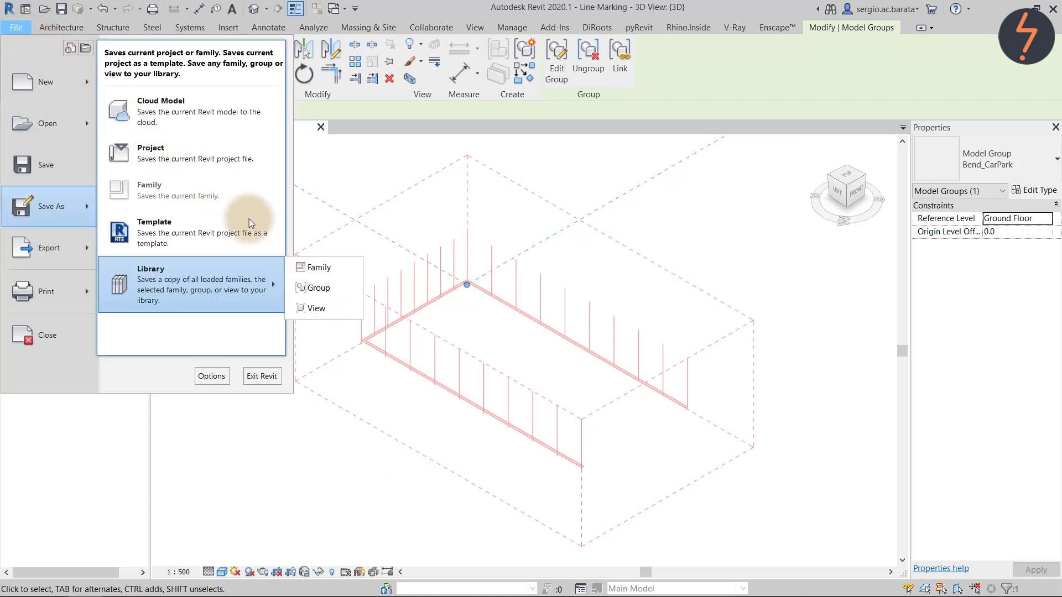
{"action": "left_click", "coordinate": [326, 288]}
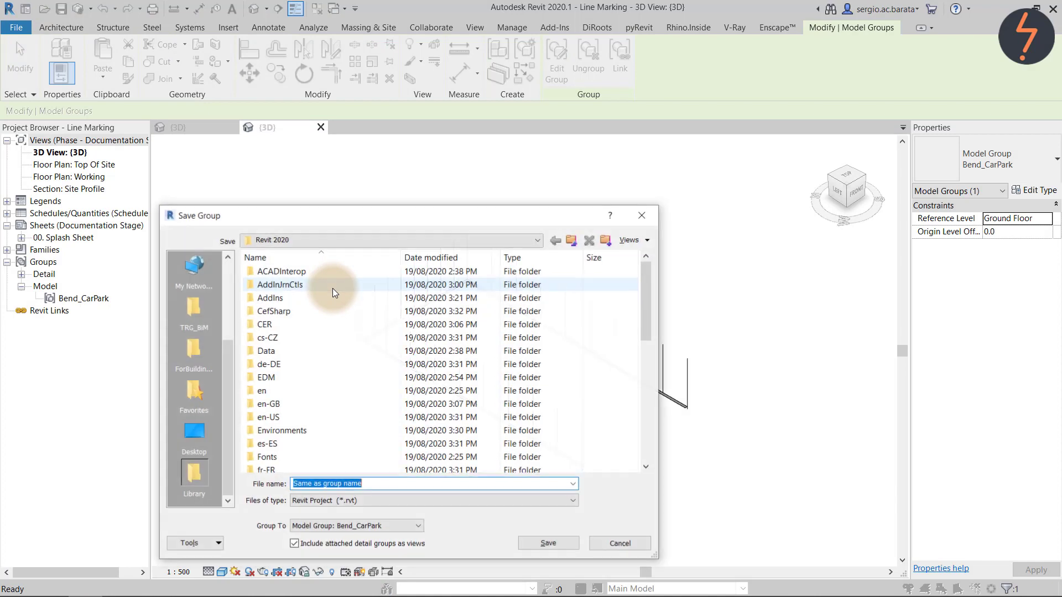
{"action": "left_click", "coordinate": [194, 436]}
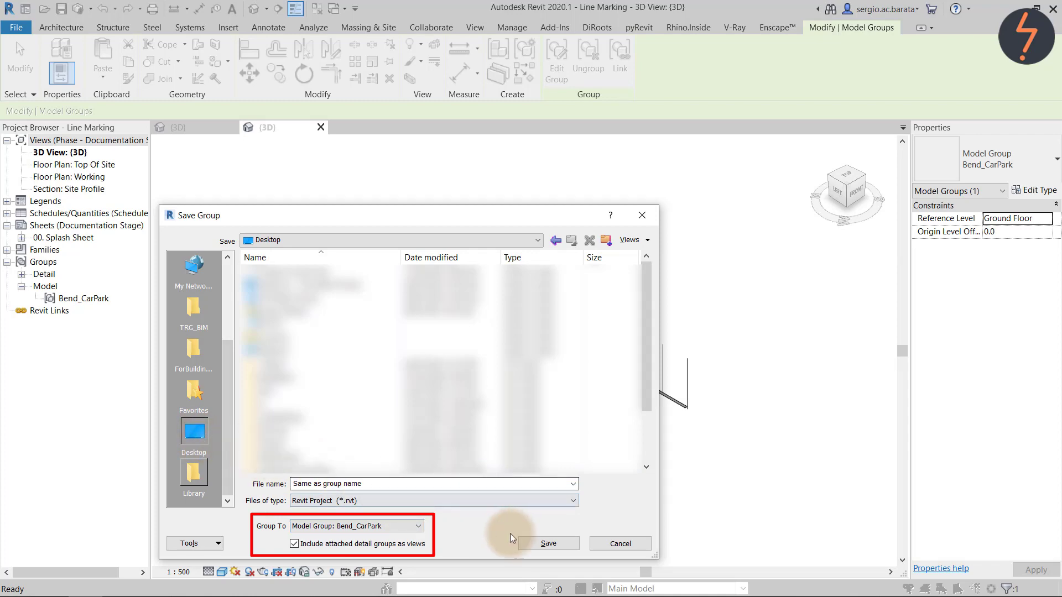
{"action": "left_click", "coordinate": [547, 542]}
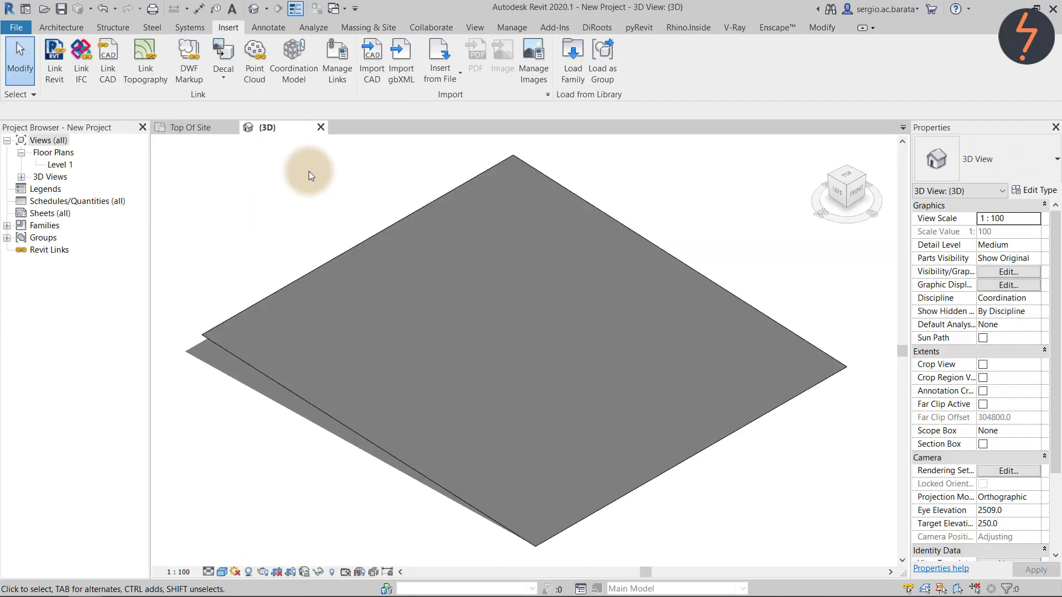
- Load Bend_CarPark.rvt from the Desktop into the new project as a group
{"action": "left_click", "coordinate": [609, 79]}
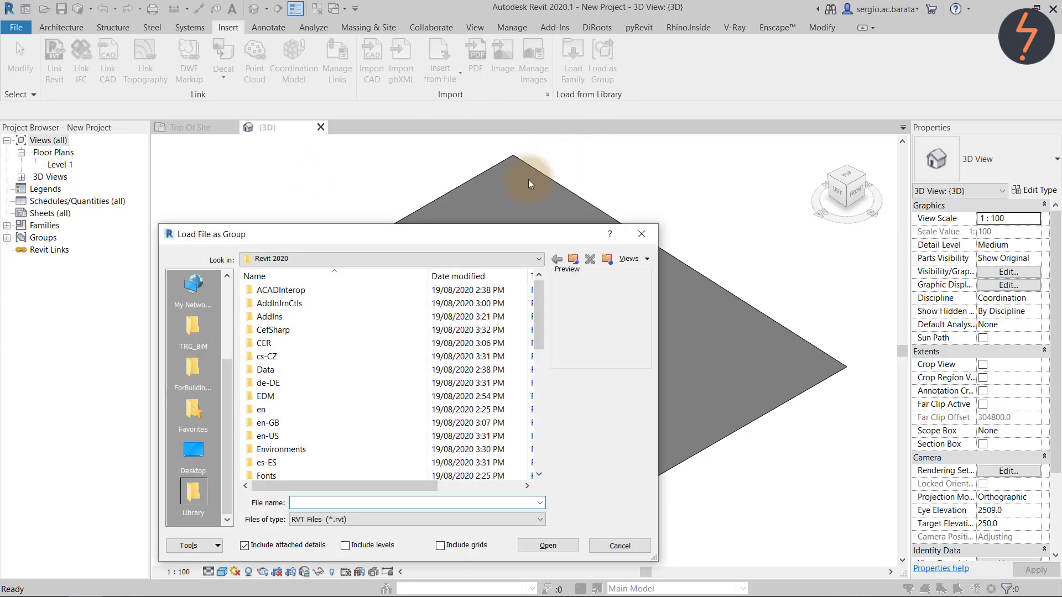
{"action": "left_click", "coordinate": [194, 453]}
{"action": "left_click_drag", "start_coordinate": [539, 332], "coordinate": [539, 437]}
{"action": "left_click", "coordinate": [408, 462]}
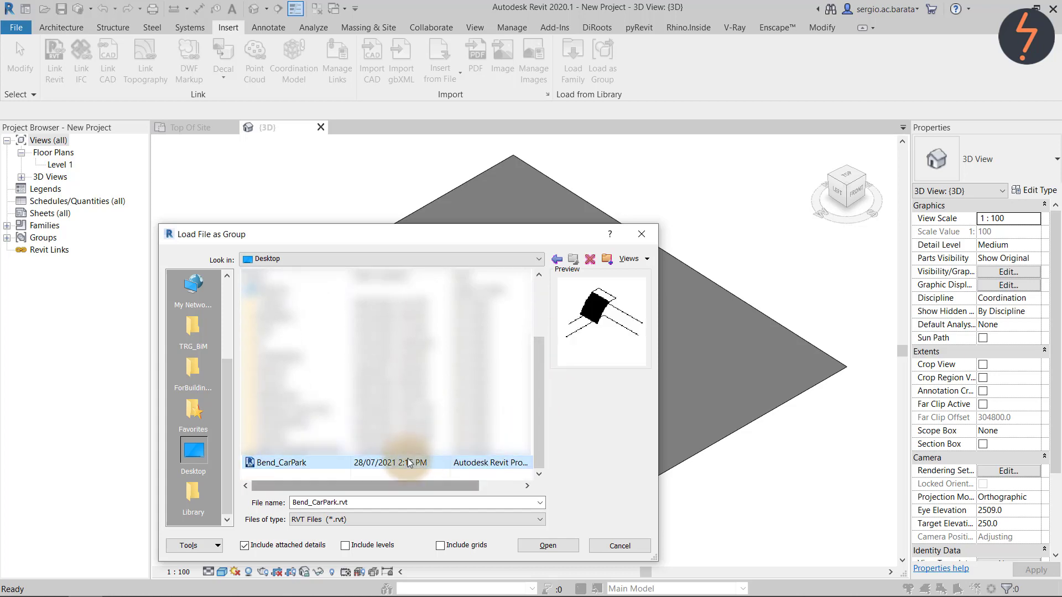
{"action": "left_click", "coordinate": [548, 546]}
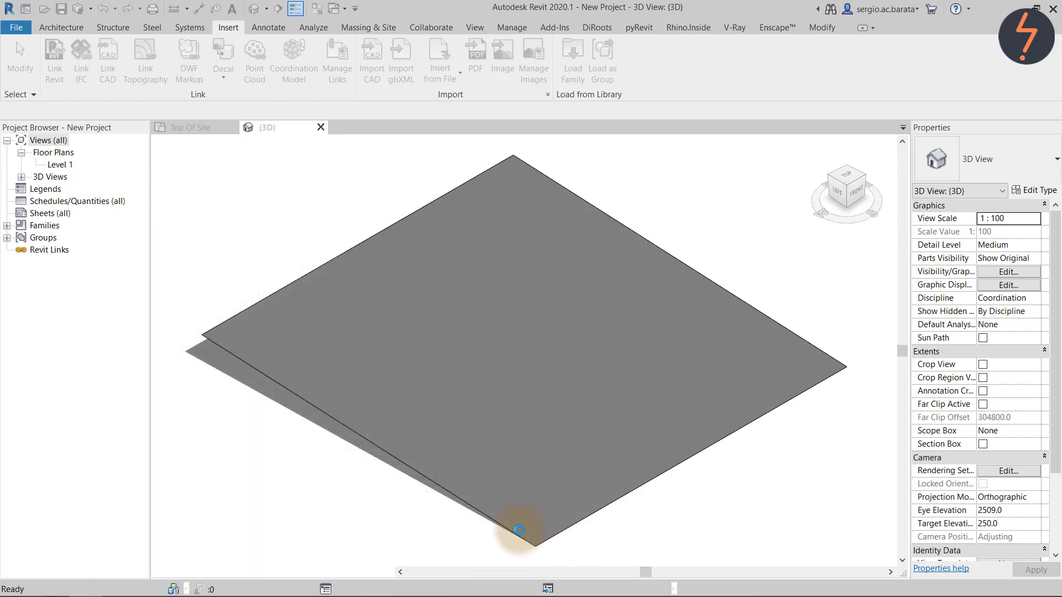
- Place one Bend_CarPark group instance at the centre of the topography surface
{"action": "left_click", "coordinate": [7, 238]}
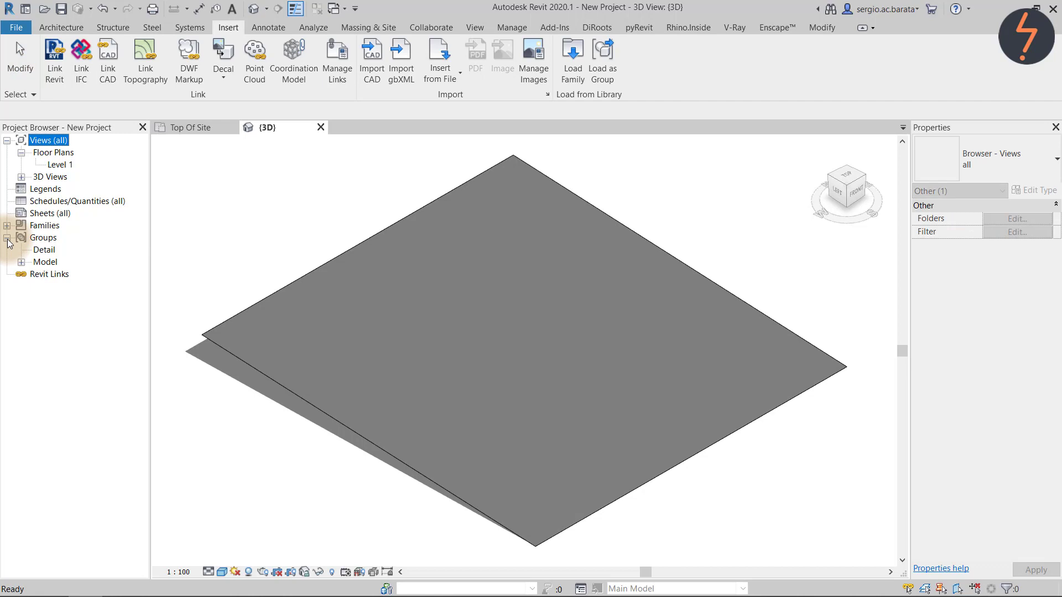
{"action": "left_click", "coordinate": [21, 262]}
{"action": "left_click", "coordinate": [76, 274]}
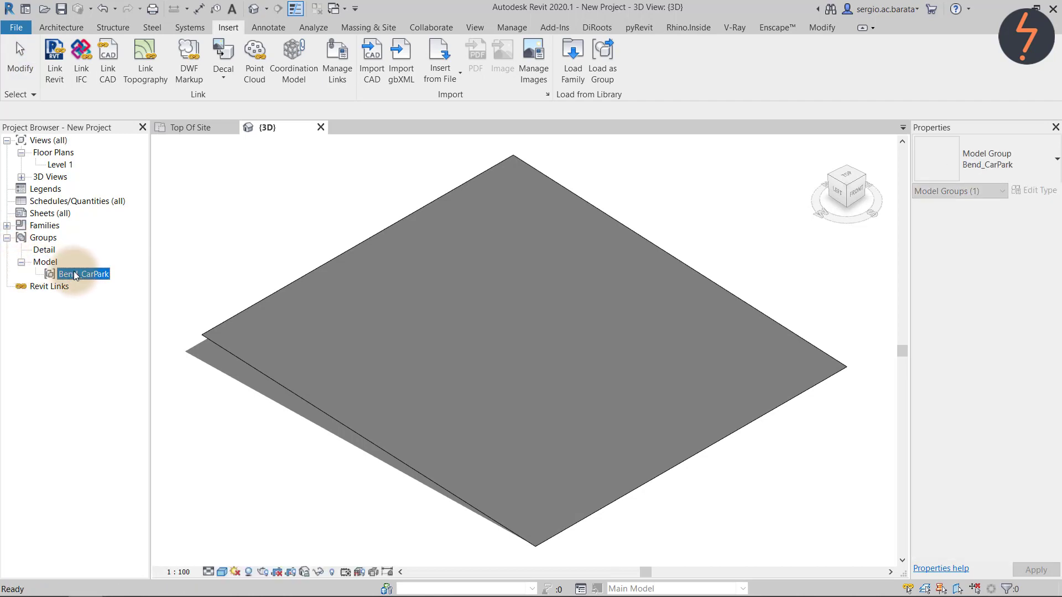
{"action": "right_click", "coordinate": [75, 275]}
{"action": "left_click", "coordinate": [140, 348]}
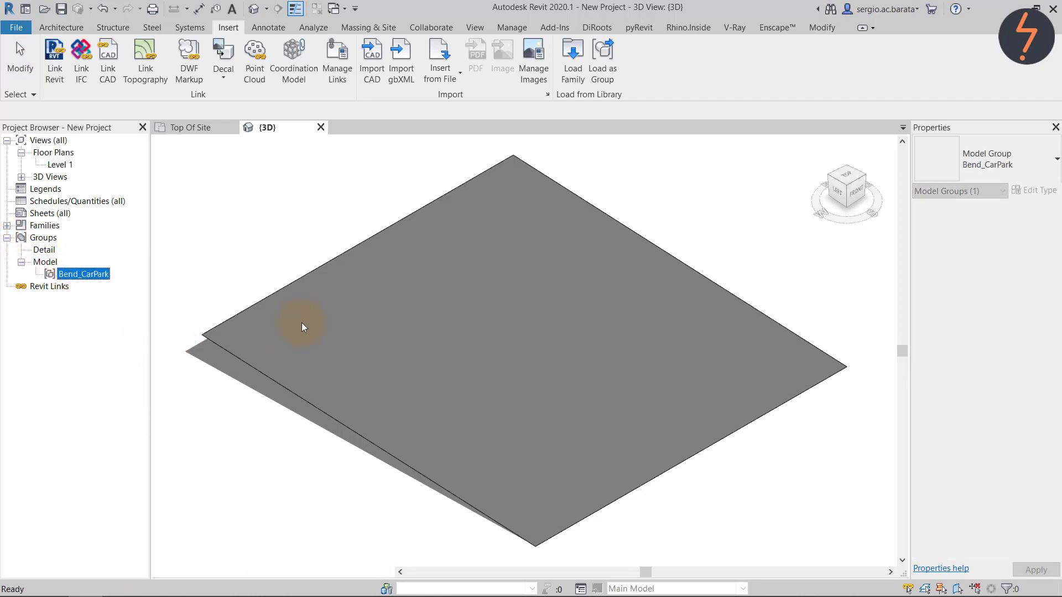
{"action": "left_click", "coordinate": [461, 275]}
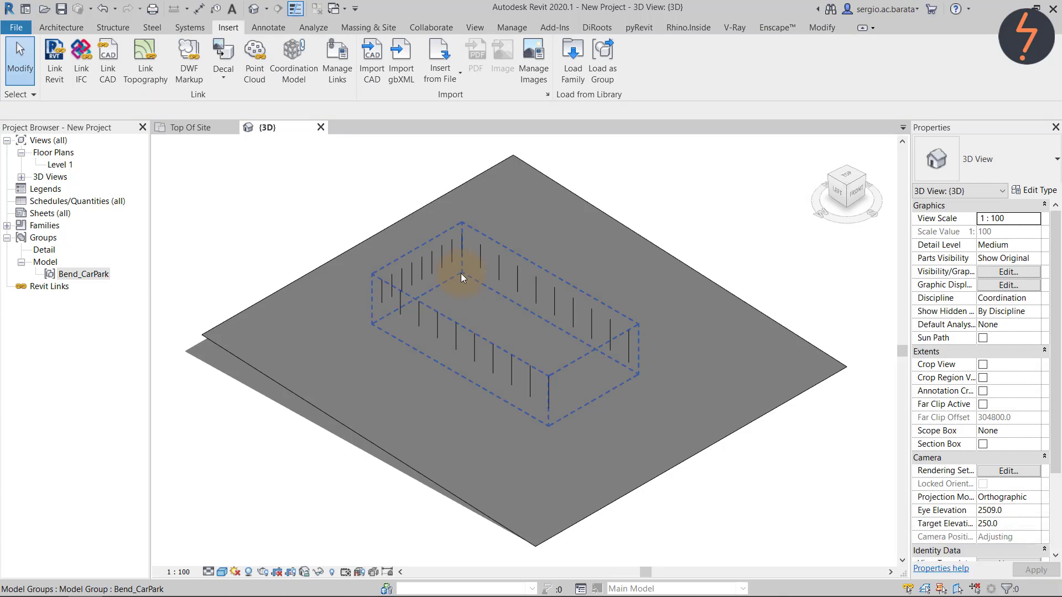
{"action": "left_click", "coordinate": [461, 274]}
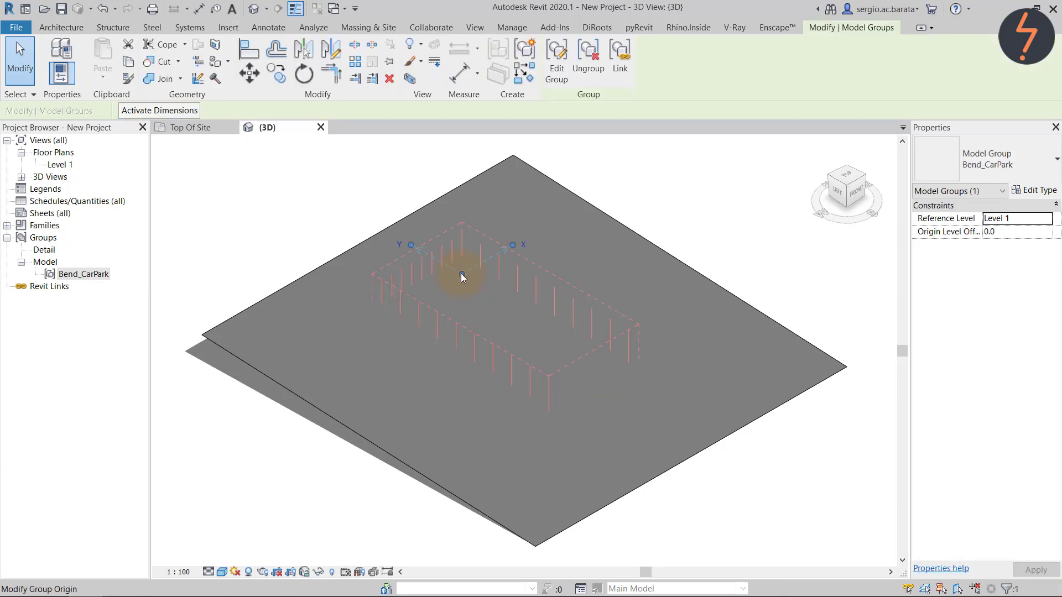
- Ungroup the car park, filter to the 27 Entourage posts, and host them on the topography
{"action": "left_click", "coordinate": [588, 59]}
{"action": "left_click", "coordinate": [344, 161]}
{"action": "left_click_drag", "start_coordinate": [329, 164], "coordinate": [692, 436]}
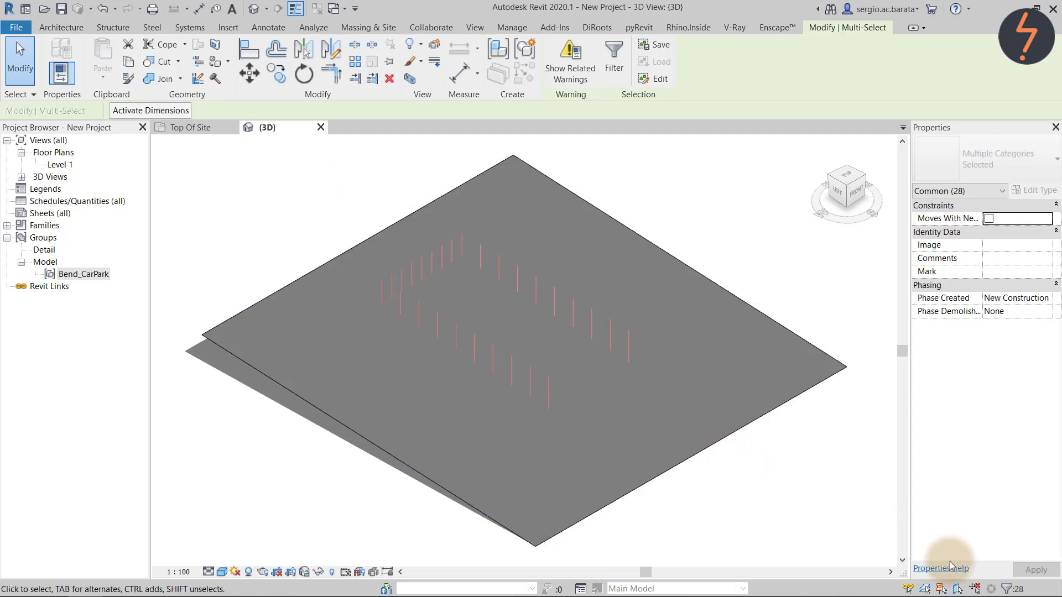
{"action": "left_click", "coordinate": [1006, 590]}
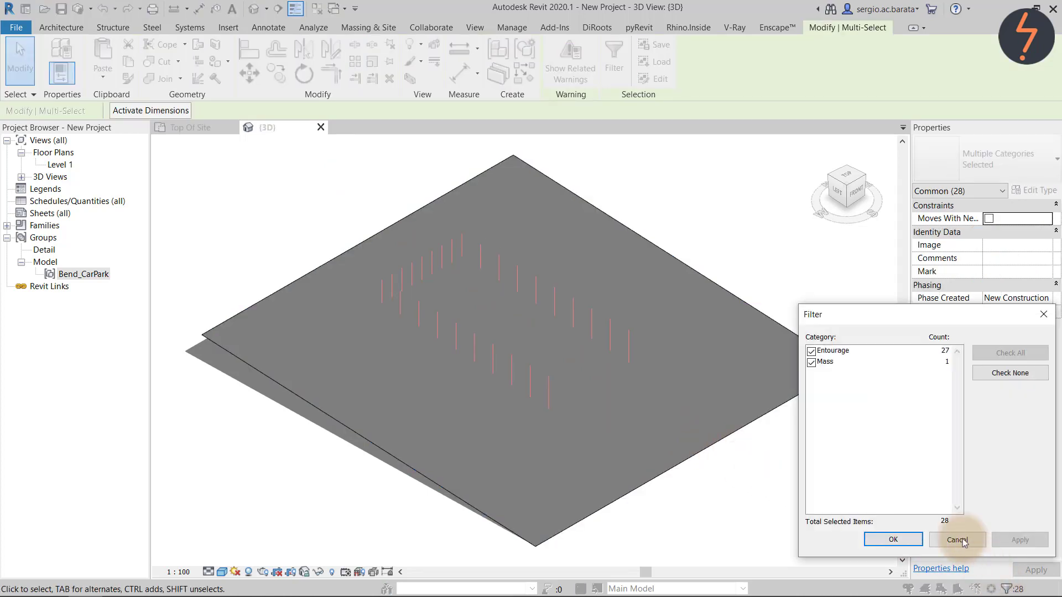
{"action": "left_click", "coordinate": [812, 362]}
{"action": "left_click", "coordinate": [882, 538]}
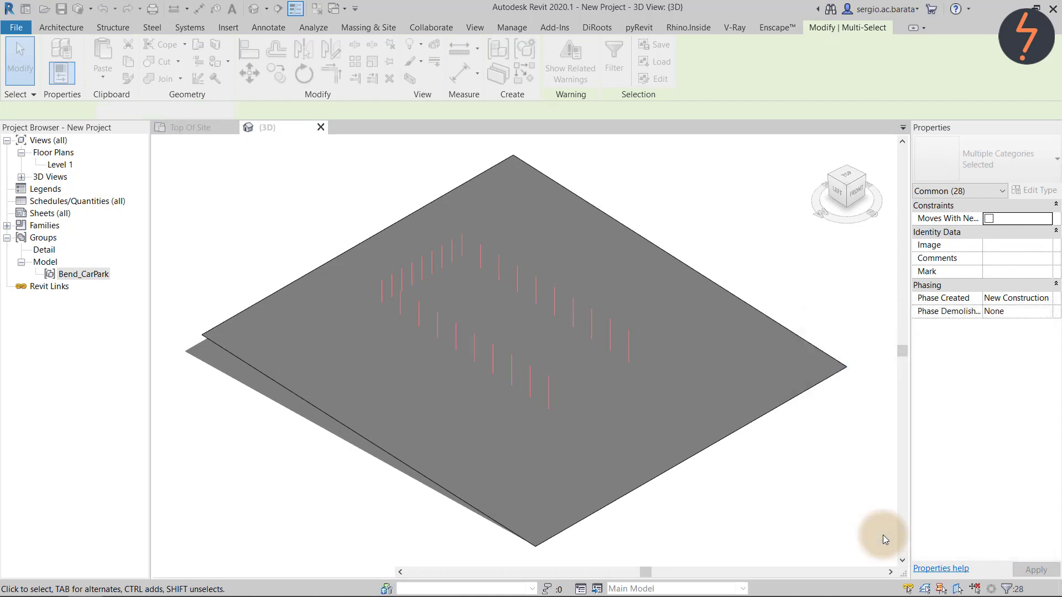
{"action": "left_click", "coordinate": [596, 78]}
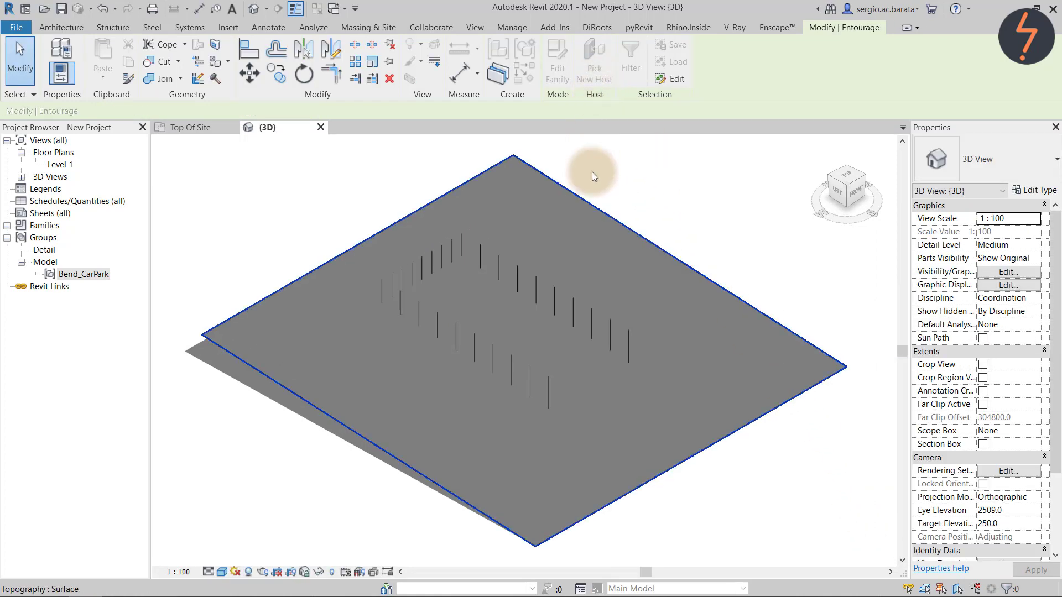
{"action": "left_click", "coordinate": [590, 206]}
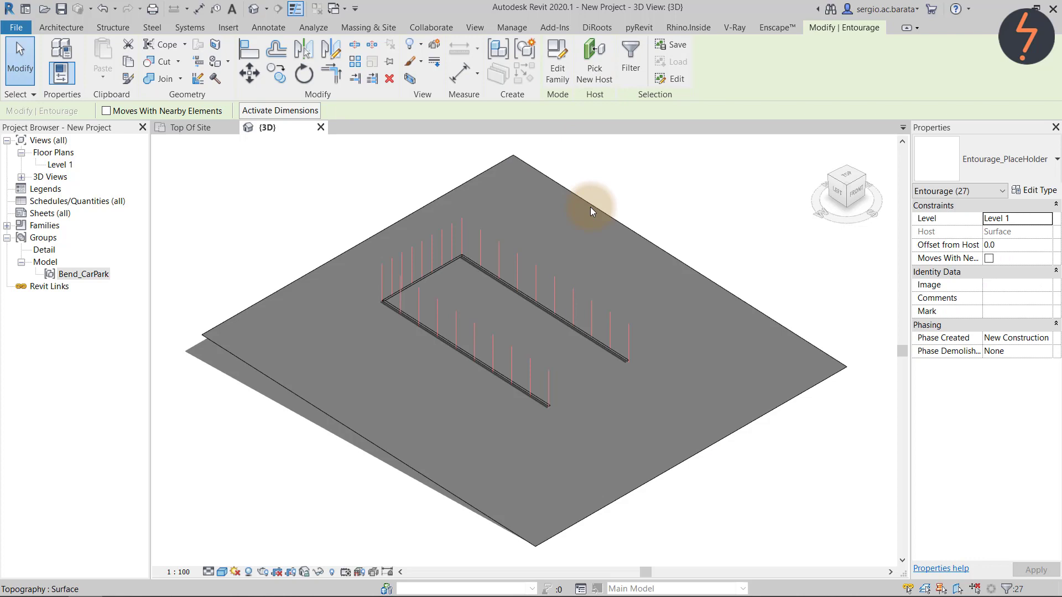
{"action": "key", "text": "Escape"}
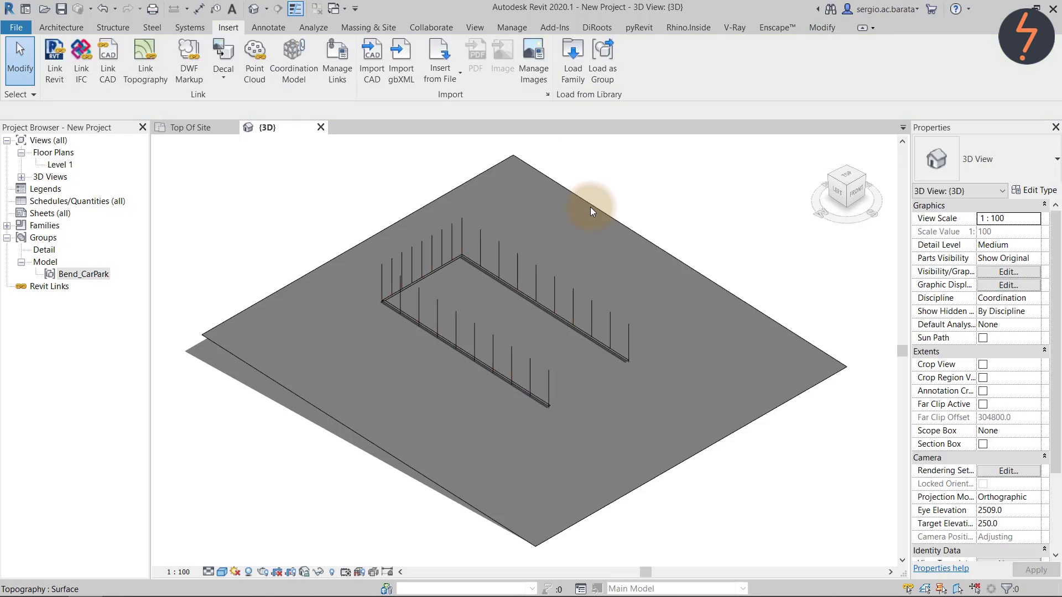
- Regroup all the car park marking elements as 'New Group'
{"action": "left_click_drag", "start_coordinate": [332, 182], "coordinate": [675, 442]}
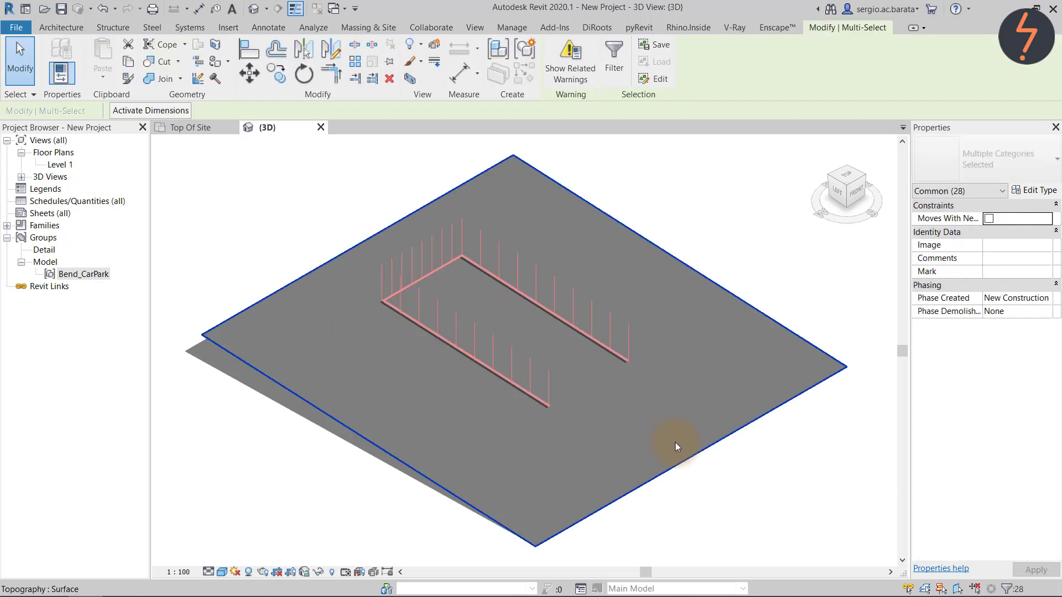
{"action": "left_click", "coordinate": [526, 50]}
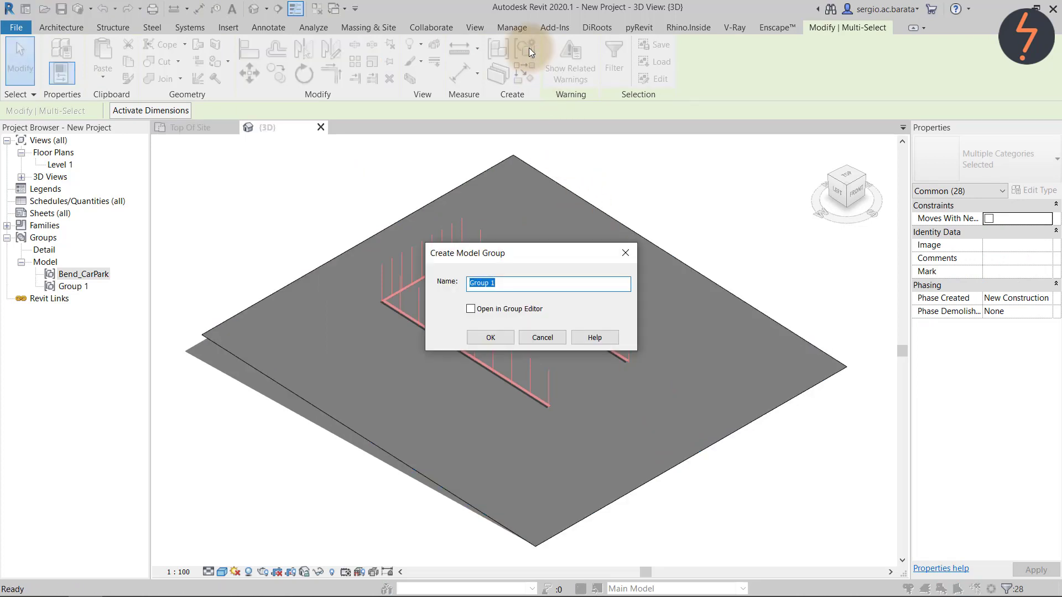
{"action": "type", "text": "New"}
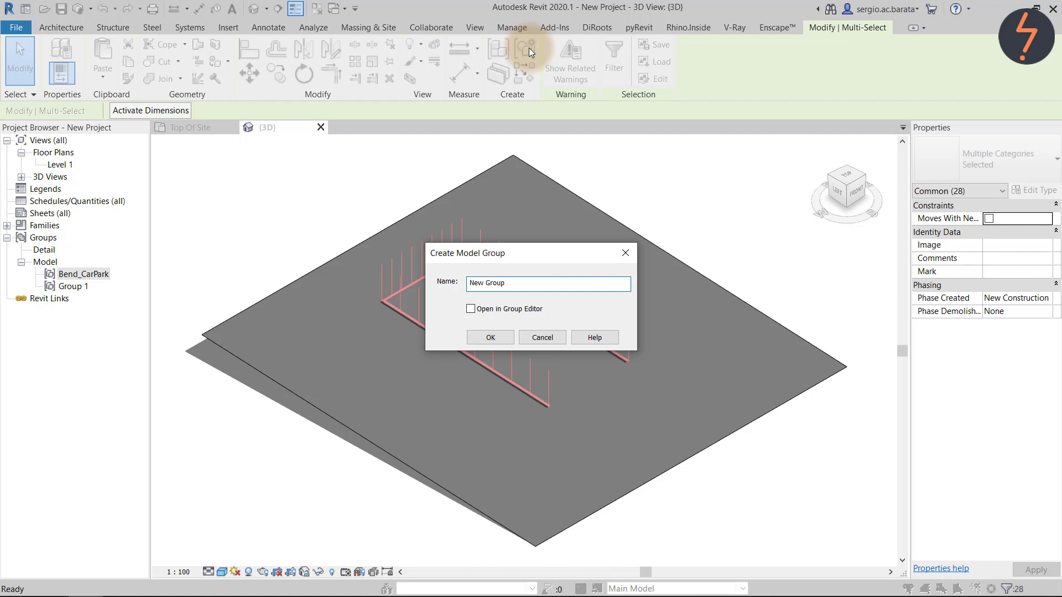
{"action": "left_click", "coordinate": [483, 336]}
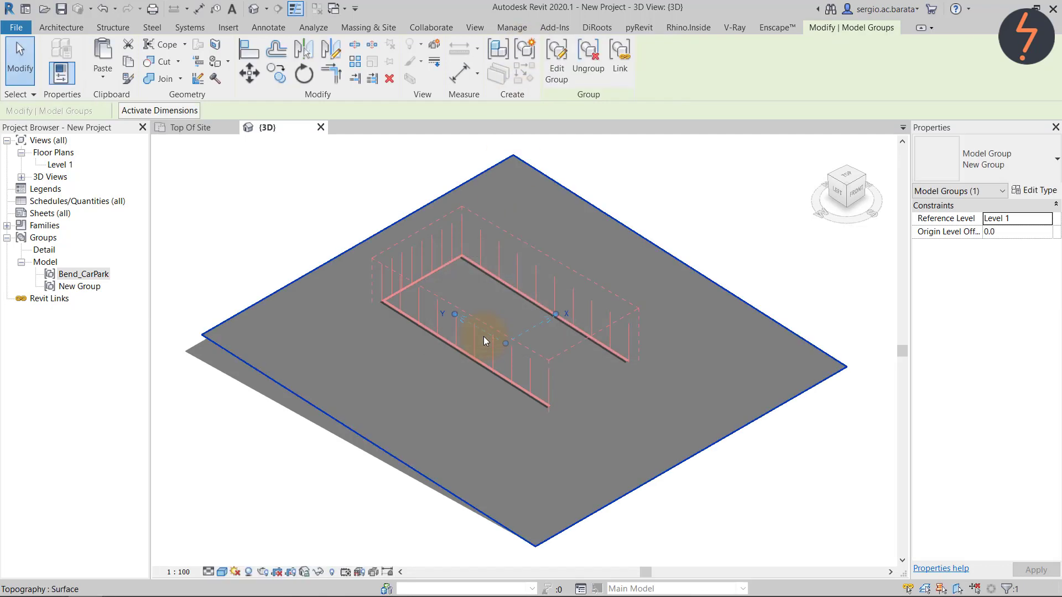
{"action": "left_click", "coordinate": [351, 320]}
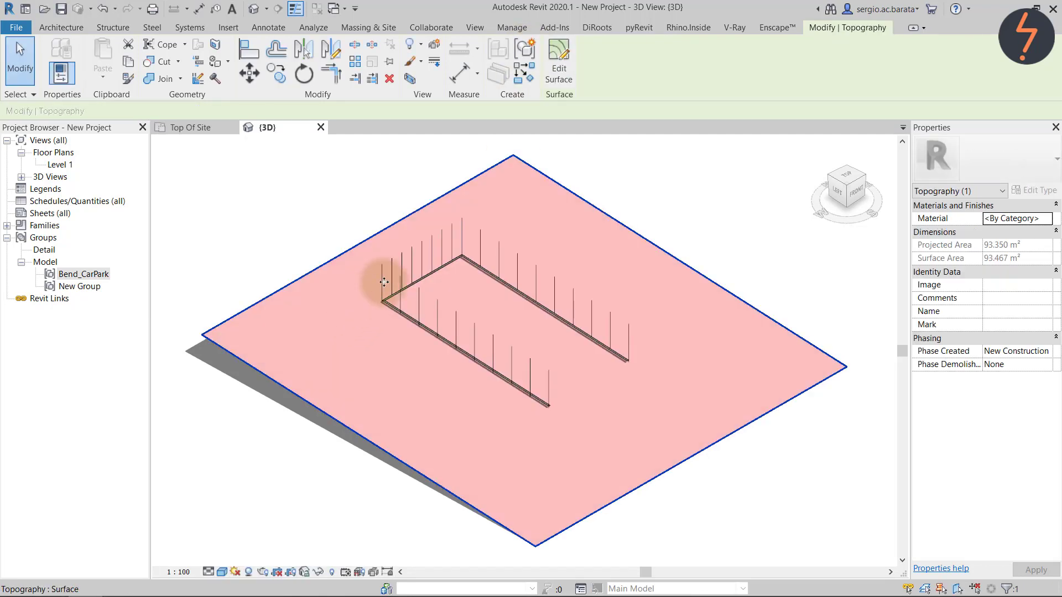
- Set two topography boundary corner points to elevation 5000, then zoom to fit the sloped surface
{"action": "left_click", "coordinate": [559, 72]}
{"action": "left_click_drag", "start_coordinate": [208, 320], "coordinate": [252, 367]}
{"action": "left_click_drag", "start_coordinate": [457, 178], "coordinate": [530, 221], "text": "ctrl"}
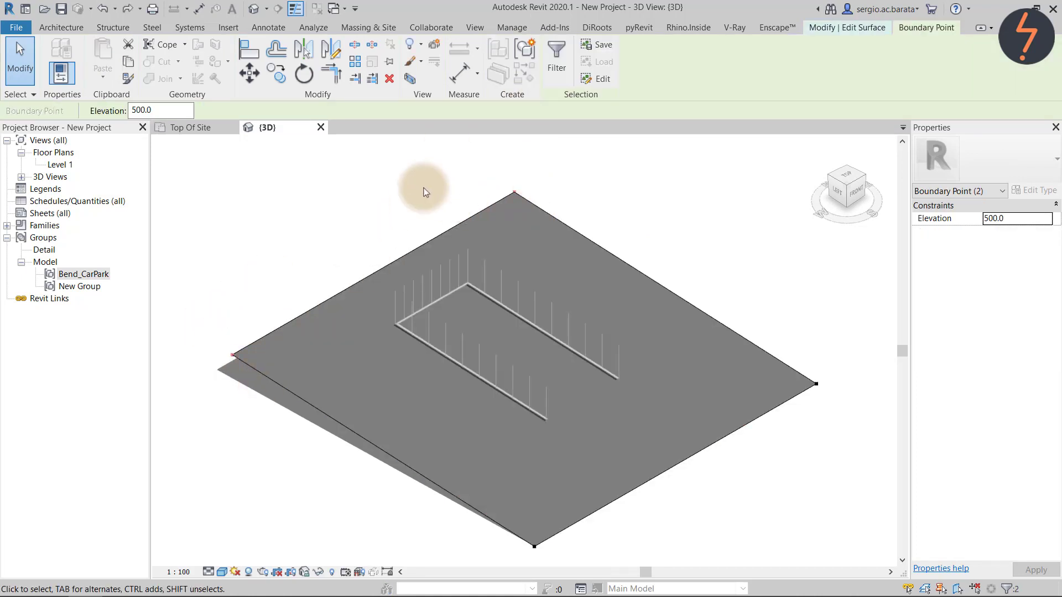
{"action": "left_click_drag", "start_coordinate": [151, 110], "coordinate": [145, 120]}
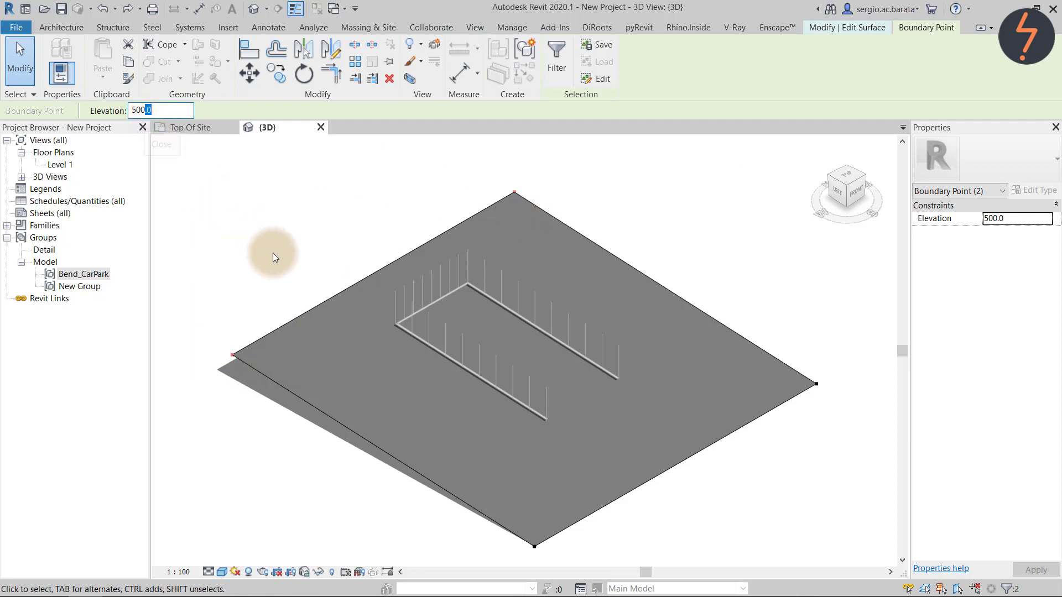
{"action": "type", "text": "0"}
{"action": "key", "text": "Return"}
{"action": "right_click", "coordinate": [273, 253]}
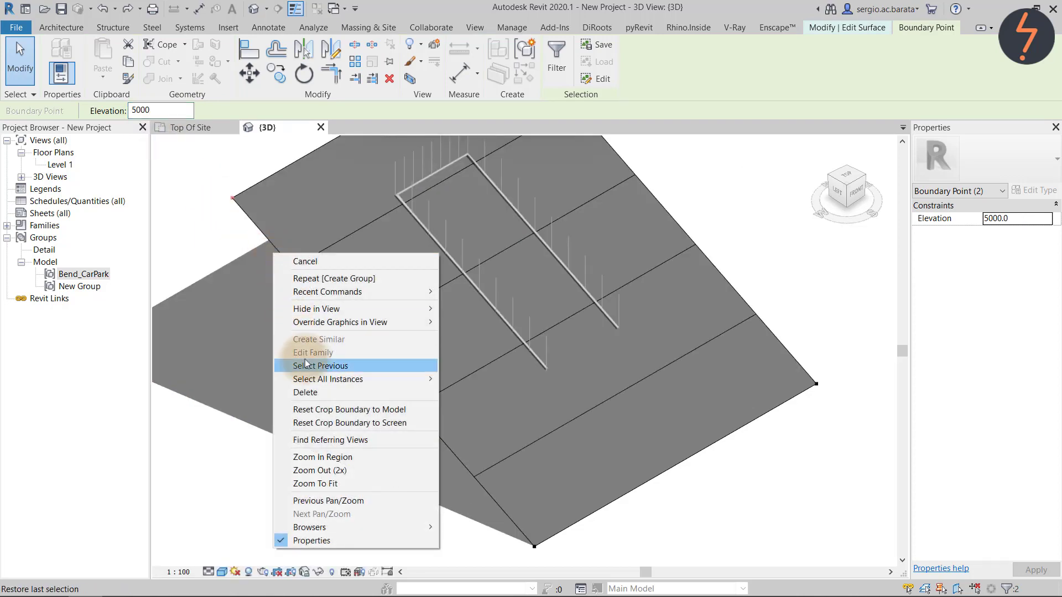
{"action": "left_click", "coordinate": [343, 484]}
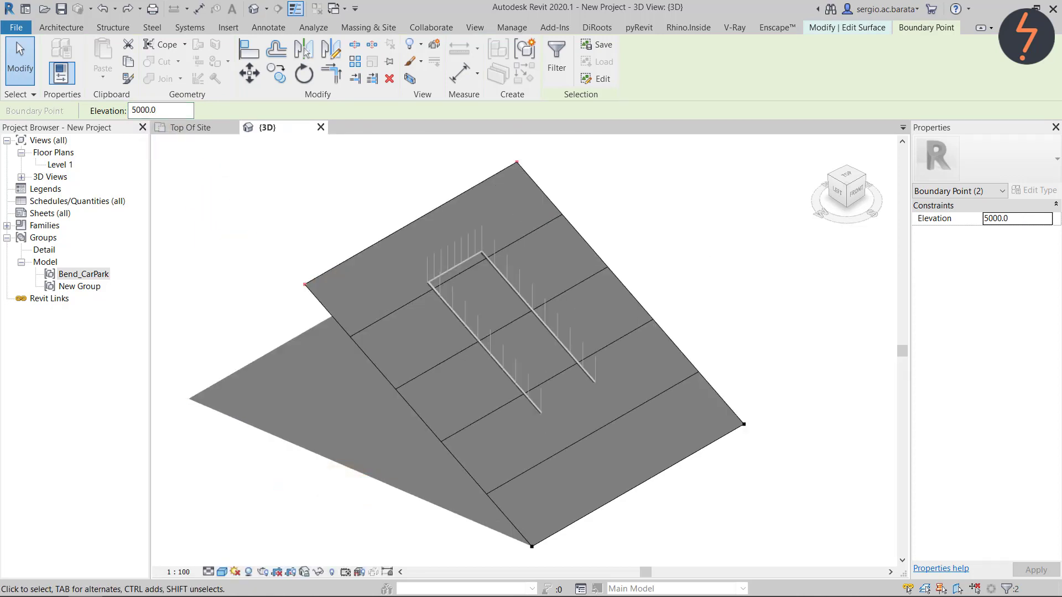